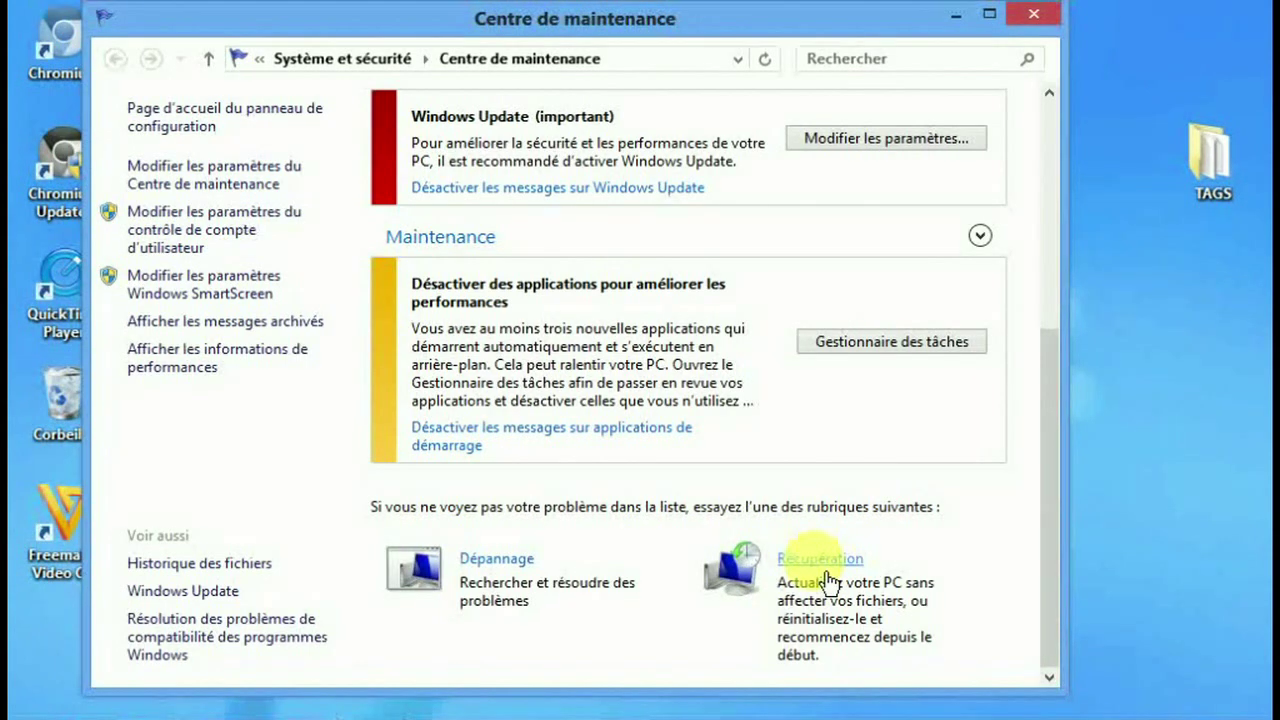
# View the advanced recovery tools under Récupération, including system restore, return to Centre de maintenance and close it
pyautogui.click(827, 572)
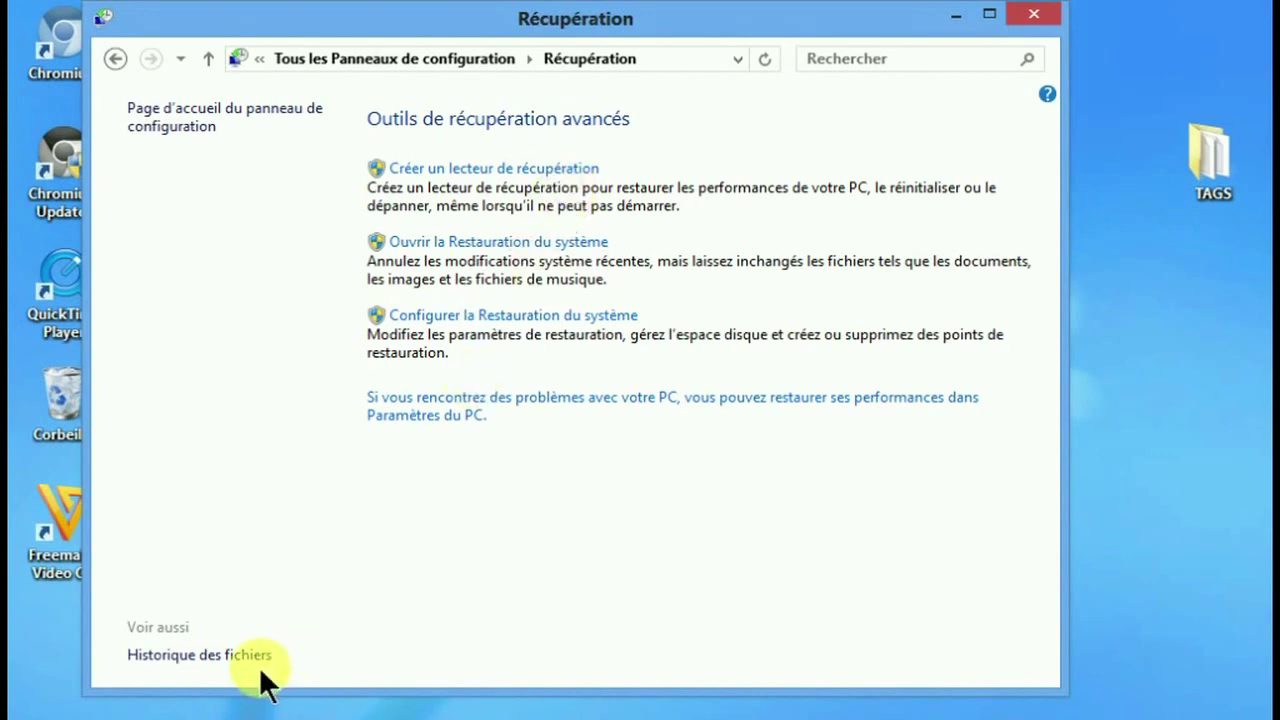
pyautogui.click(495, 245)
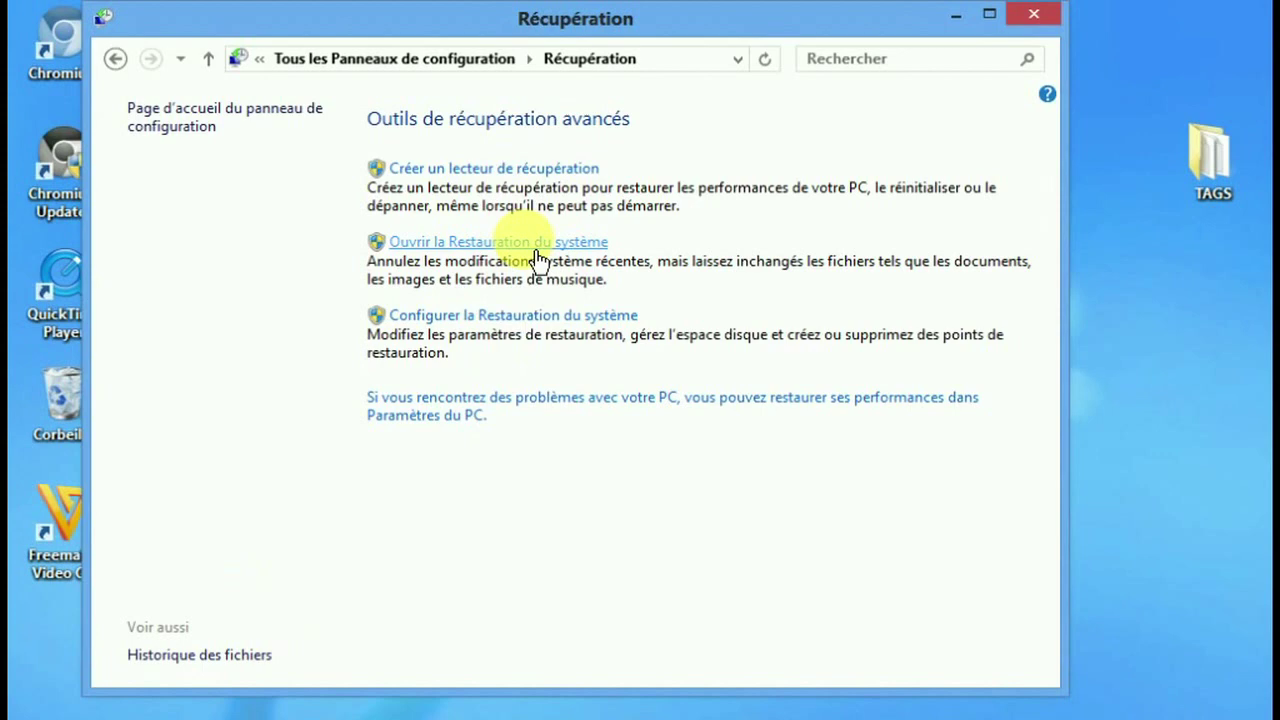
pyautogui.click(531, 246)
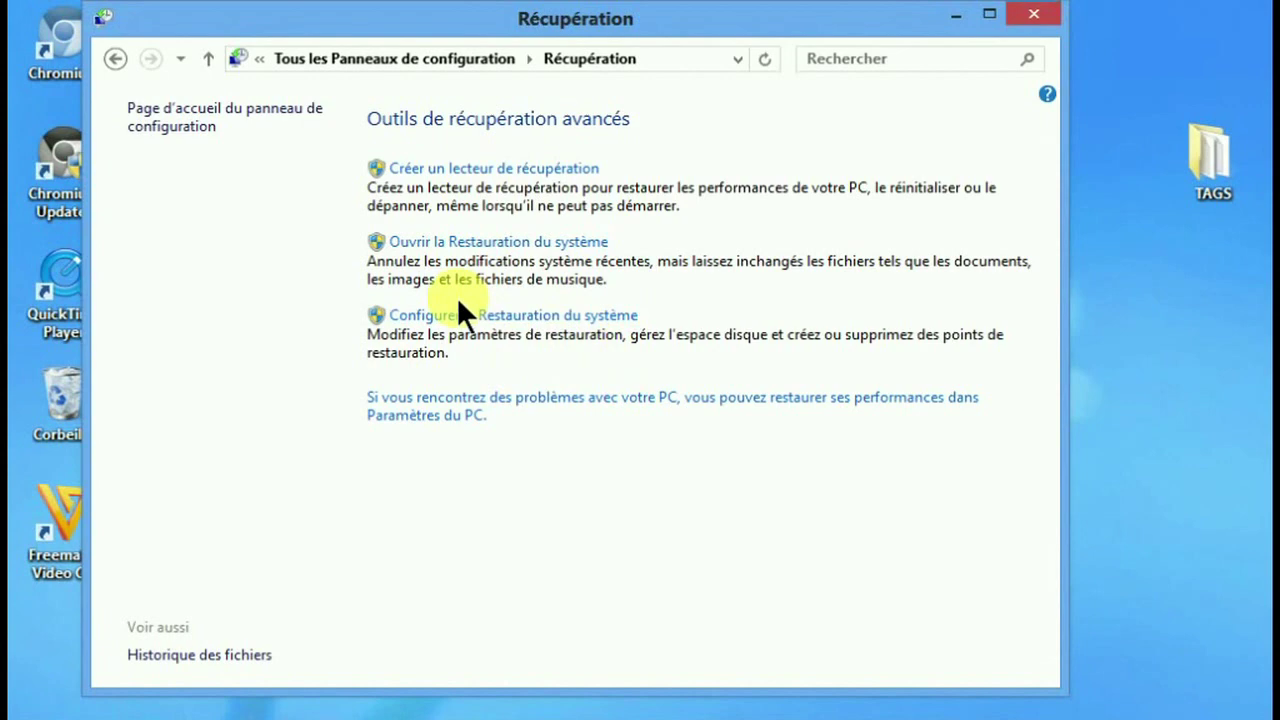
pyautogui.click(114, 60)
pyautogui.scroll(-1, 586, 591)
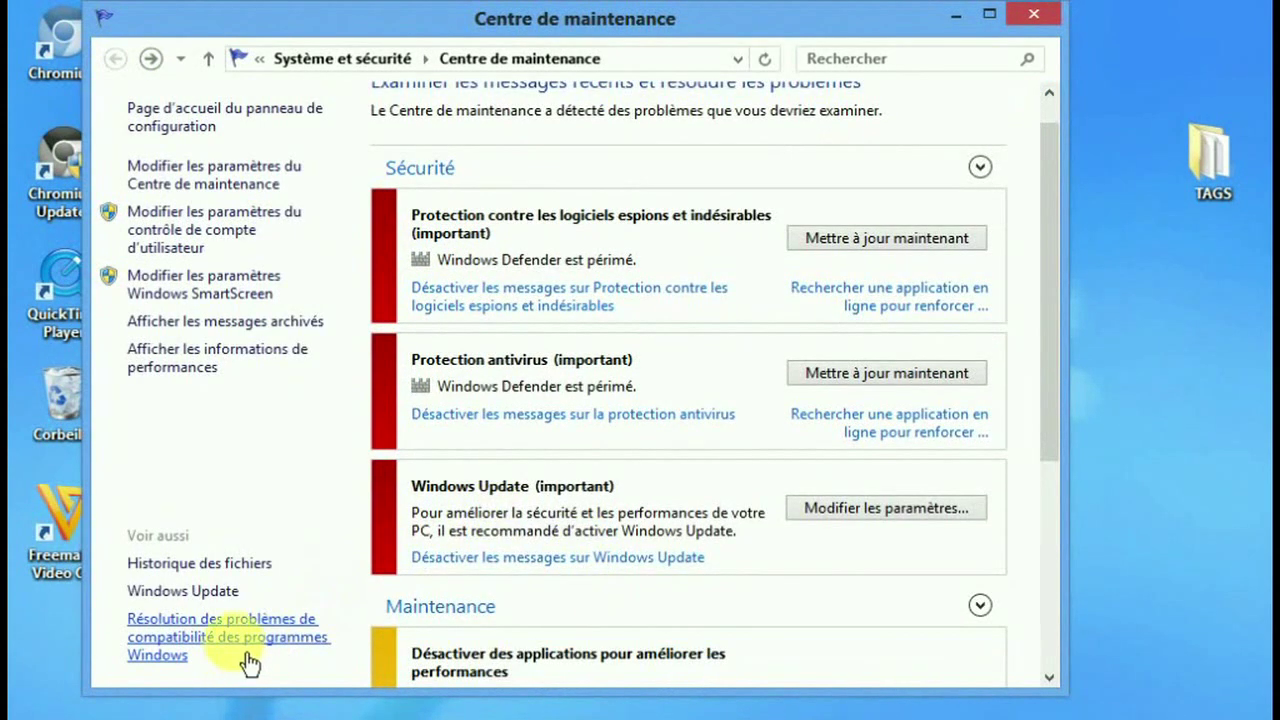
pyautogui.click(1035, 18)
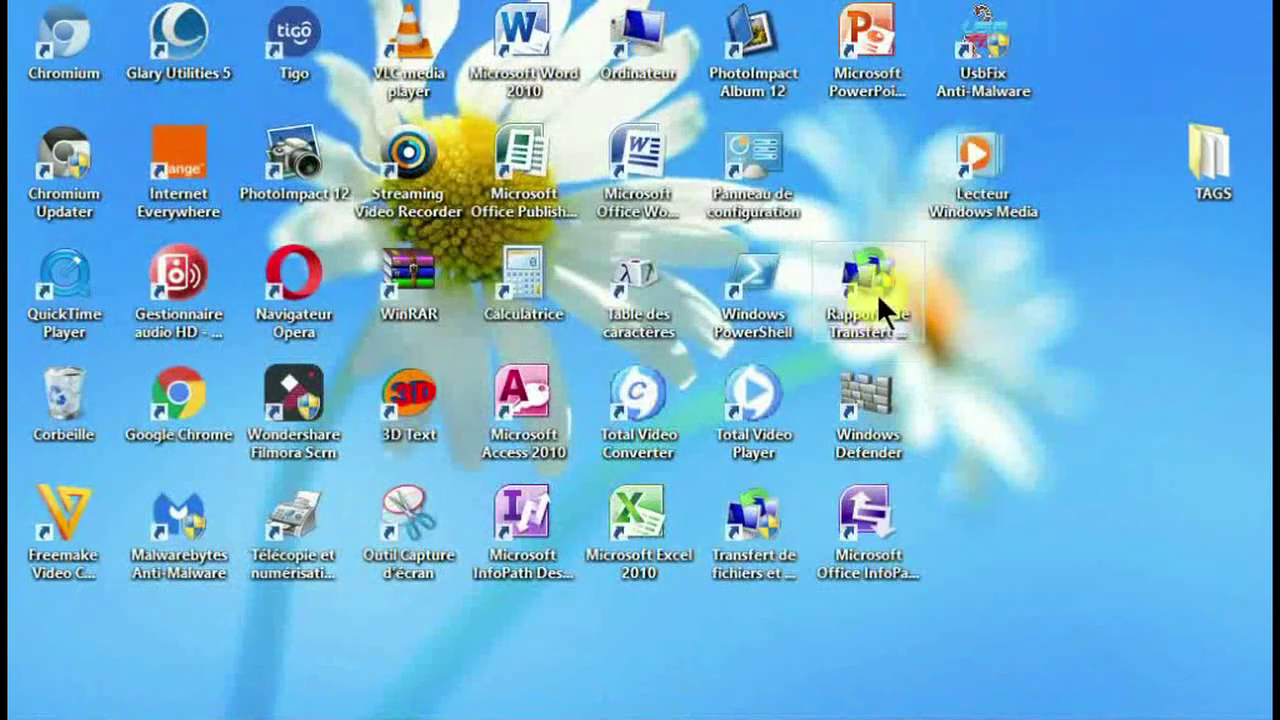
# Open Récupération de fichiers Windows 7 from the Historique des fichiers page under Système et sécurité in the control panel
pyautogui.doubleClick(756, 160)
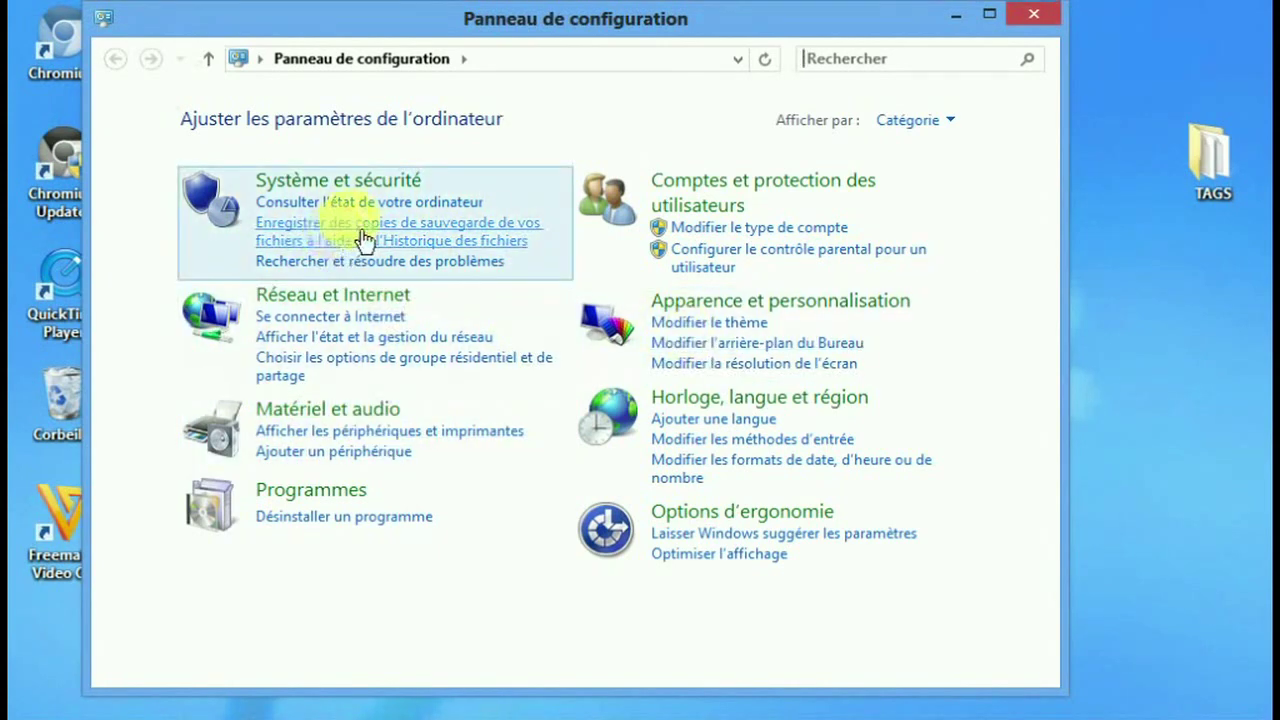
pyautogui.click(385, 197)
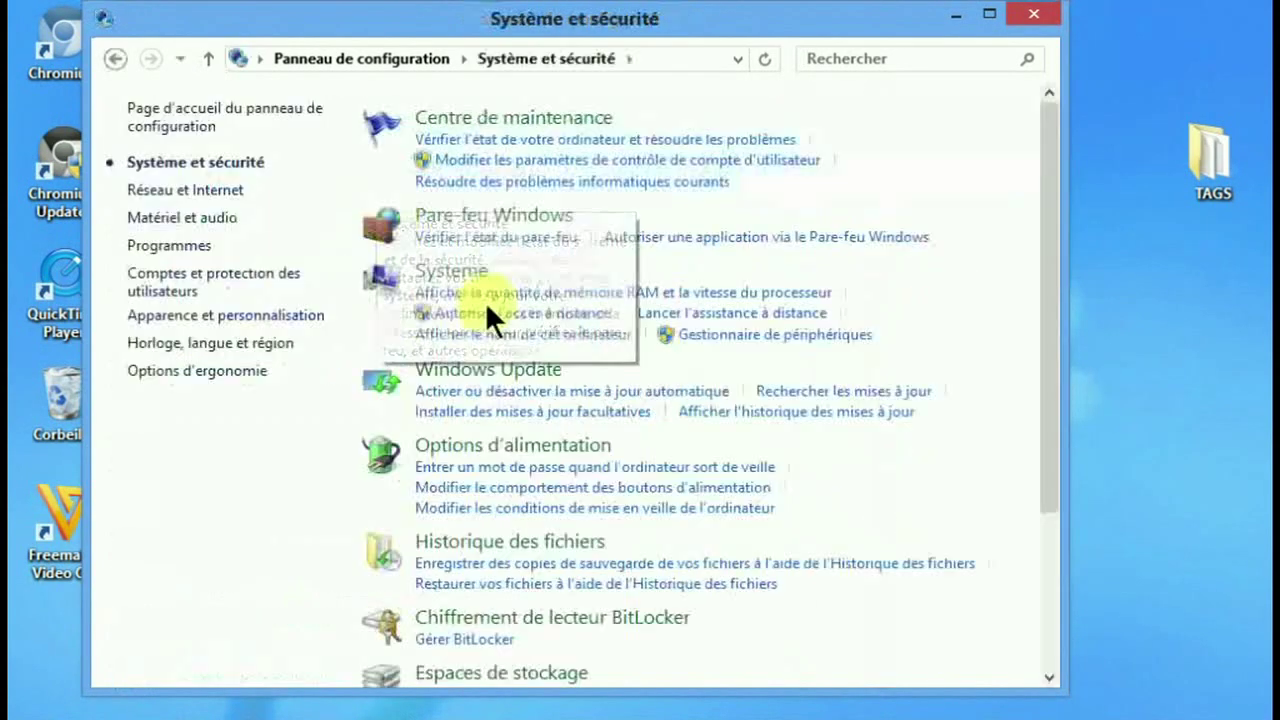
pyautogui.scroll(-1, 600, 478)
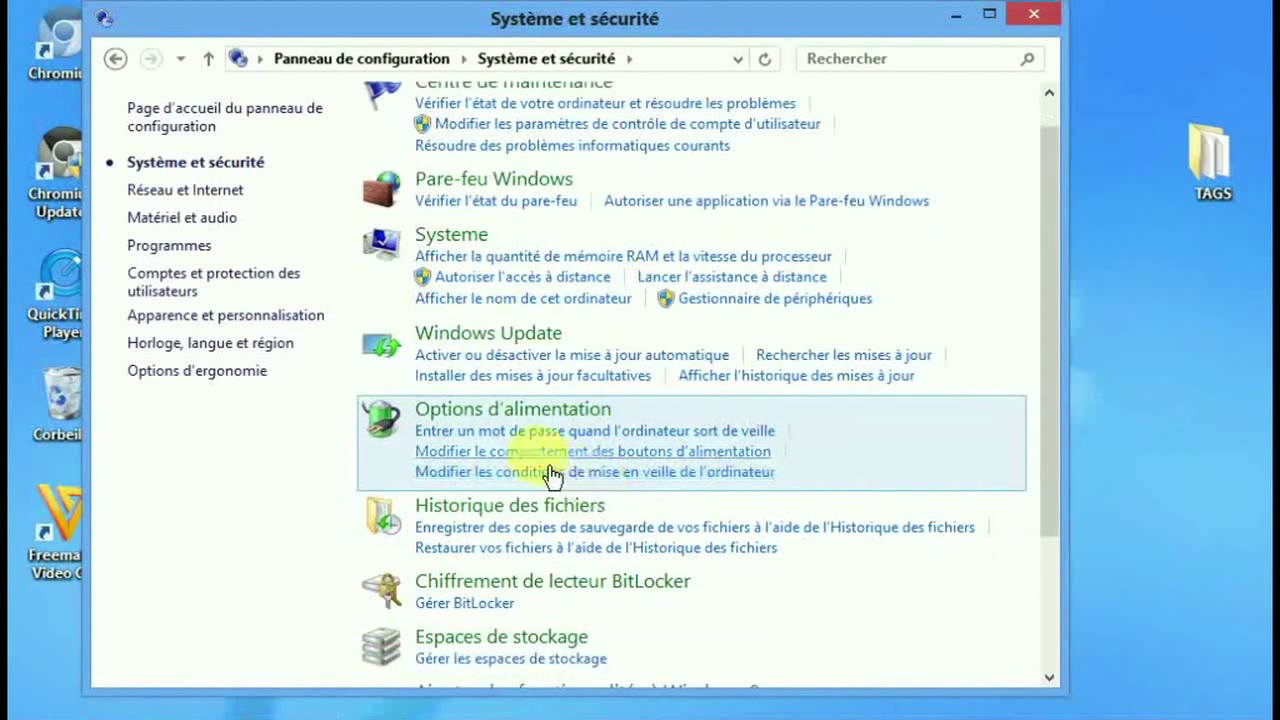
pyautogui.scroll(-1, 560, 470)
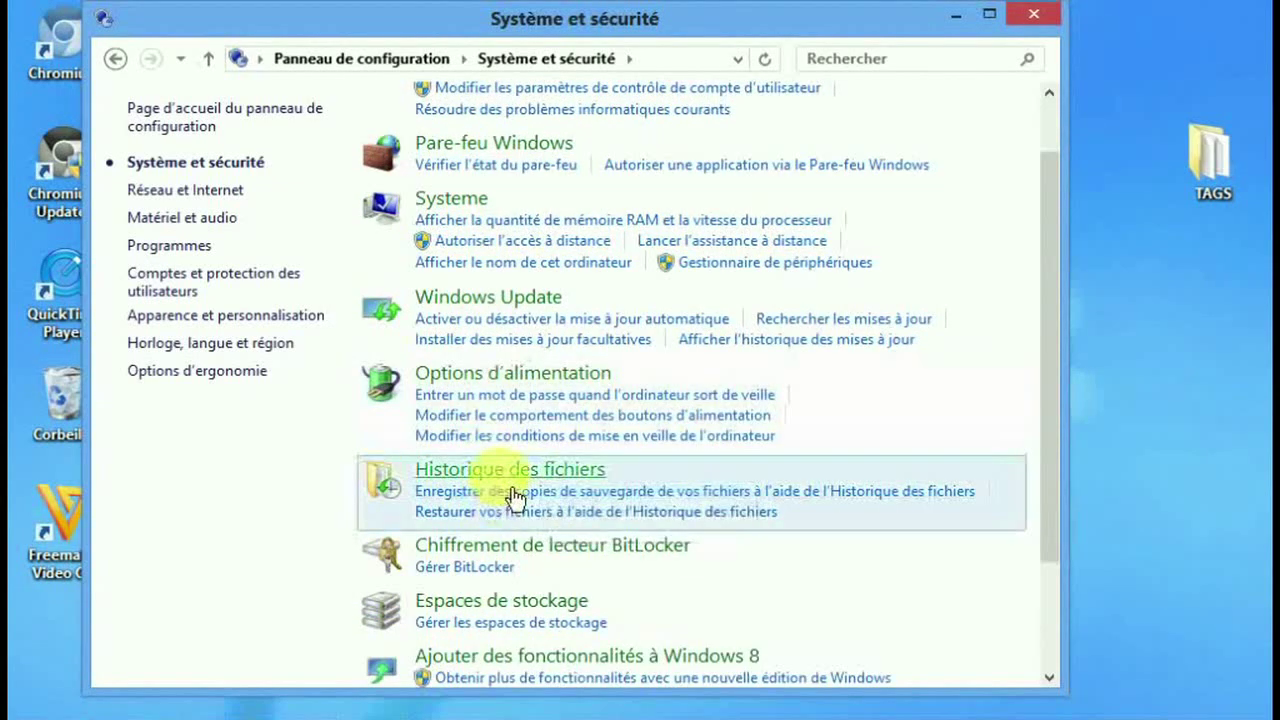
pyautogui.click(508, 470)
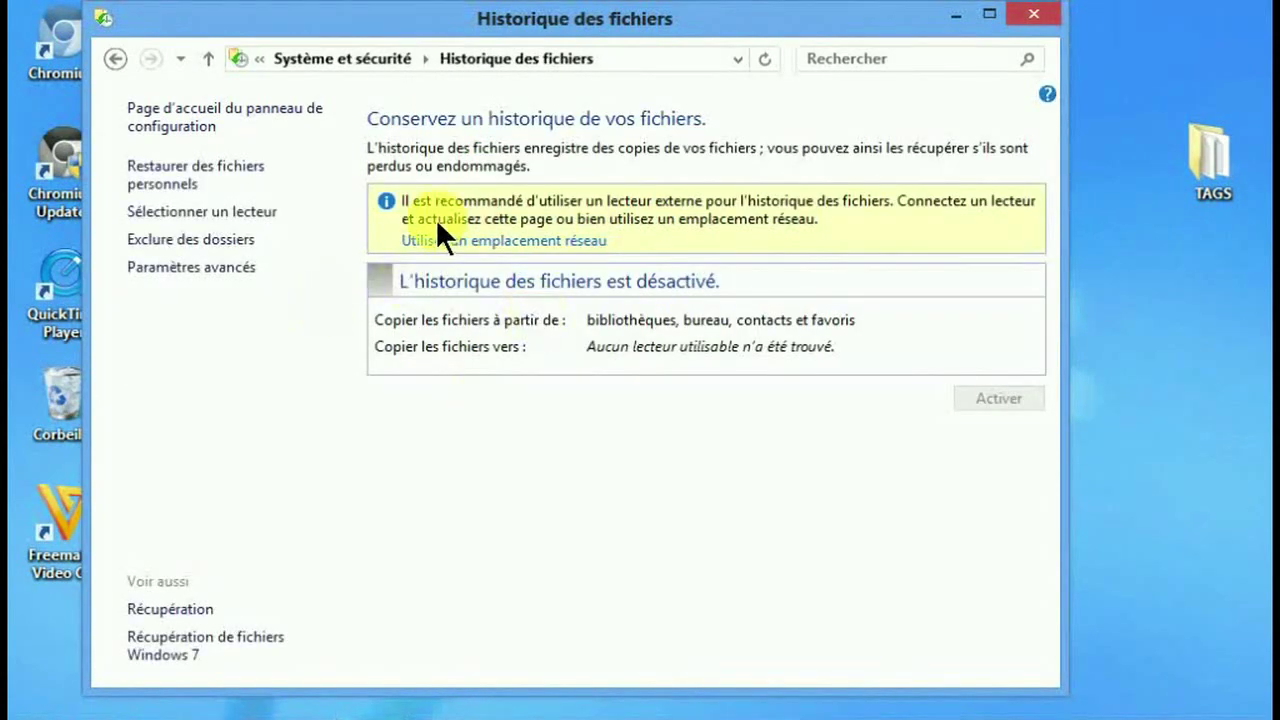
pyautogui.click(245, 655)
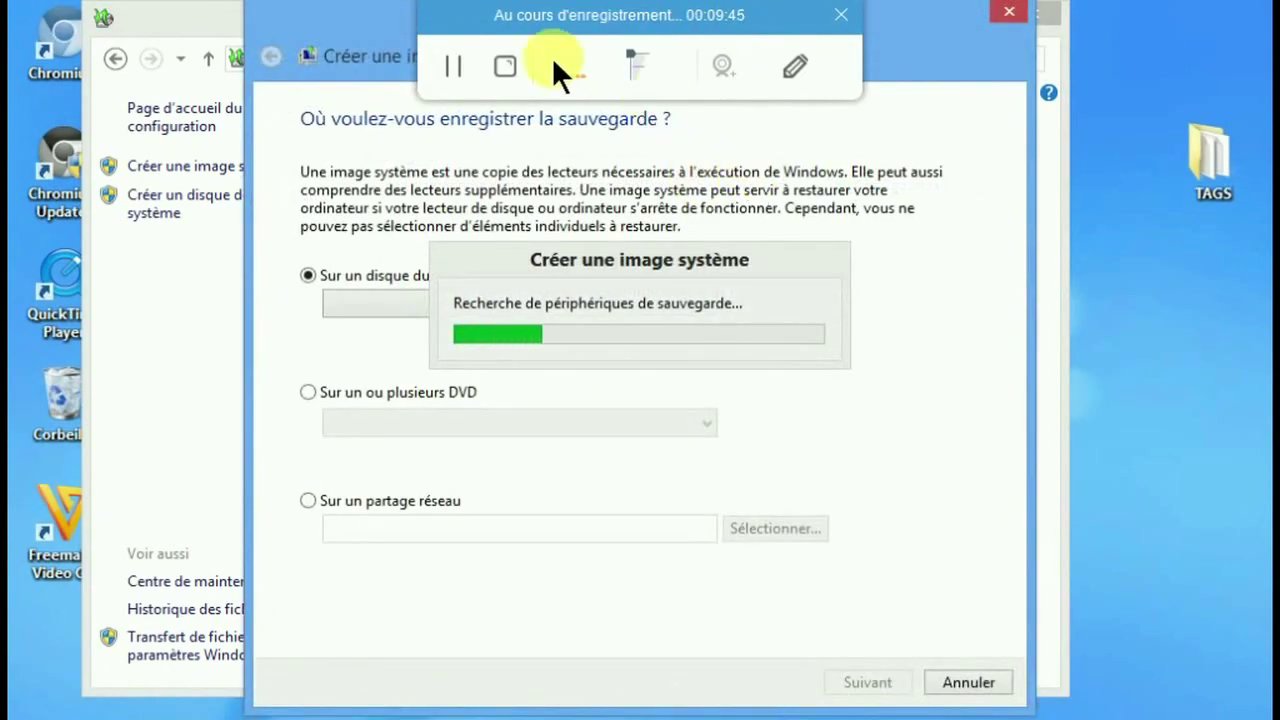
# Examine the system image backup destinations and the system repair disc dialog, closing each without creating anything
pyautogui.moveTo(745, 70); pyautogui.dragTo(745, 295)
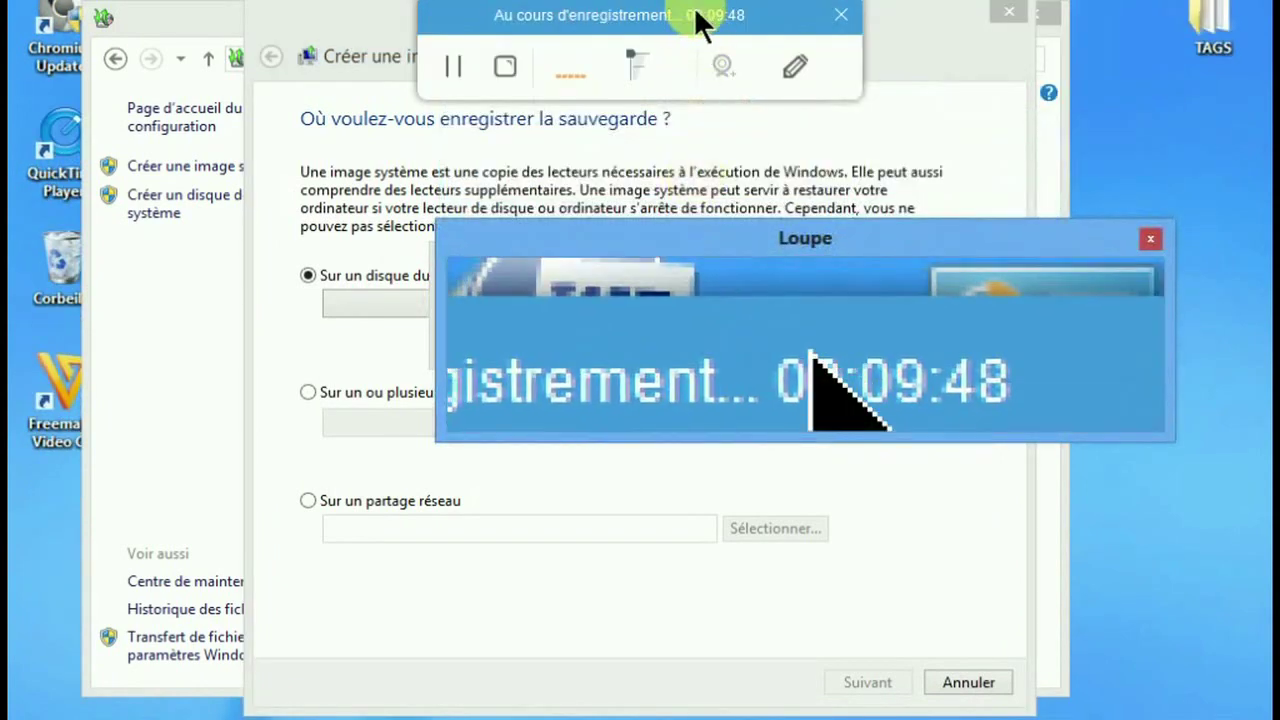
pyautogui.press('super+Escape')
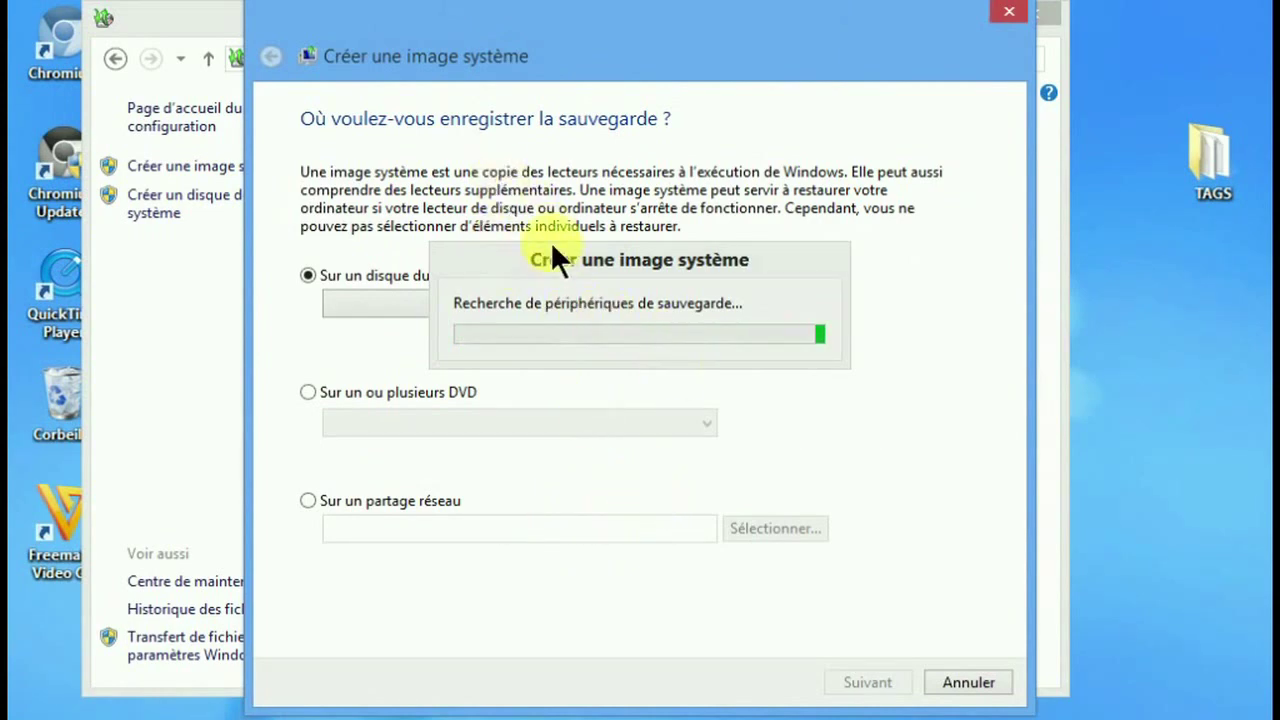
pyautogui.click(1010, 14)
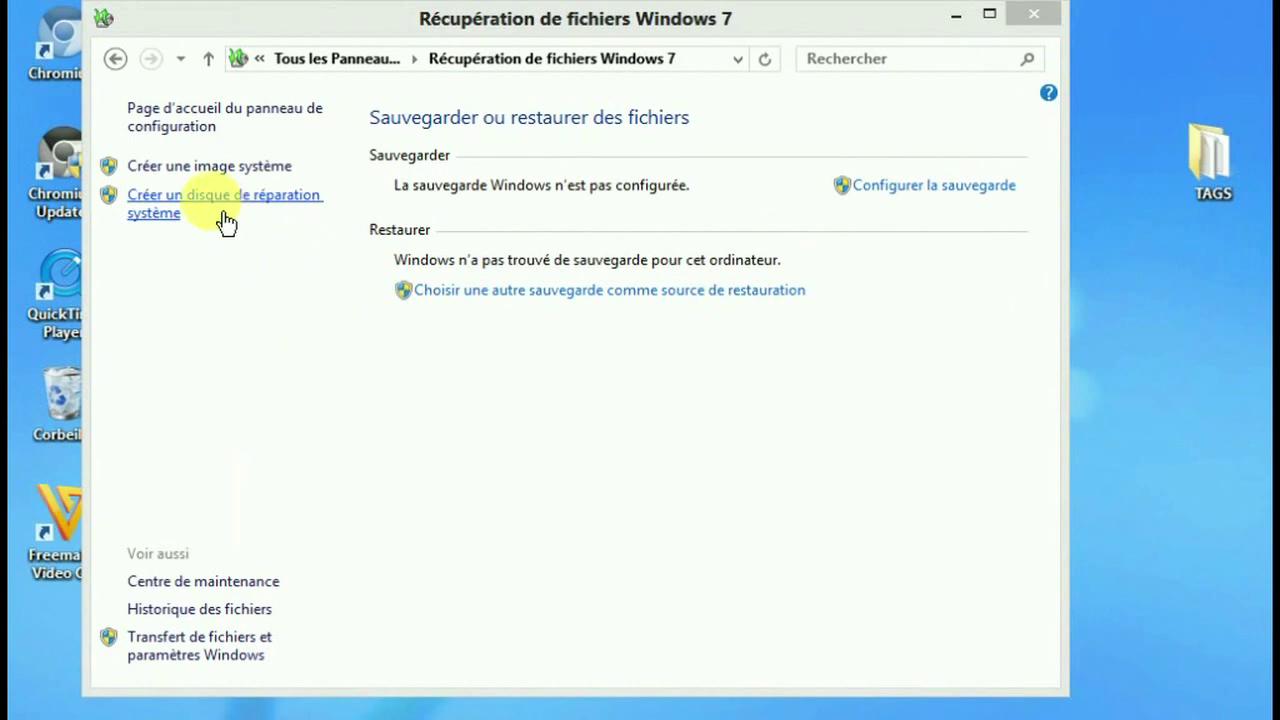
pyautogui.click(198, 200)
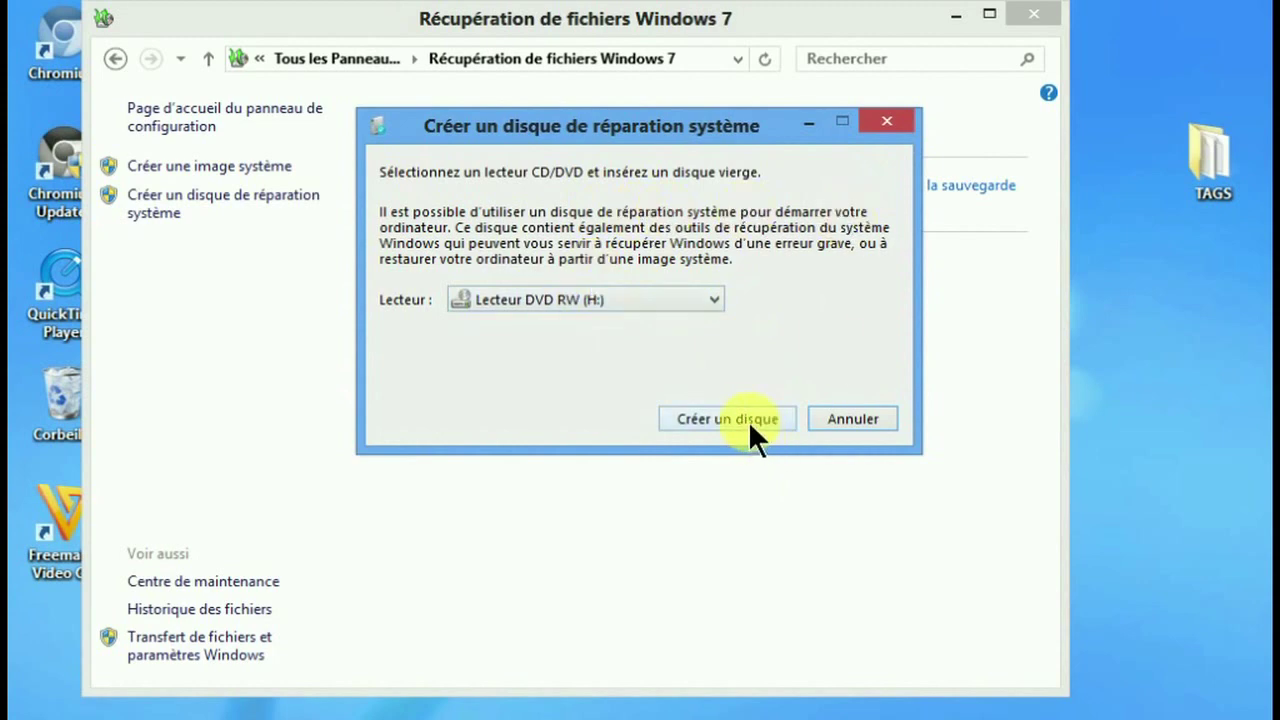
pyautogui.click(896, 124)
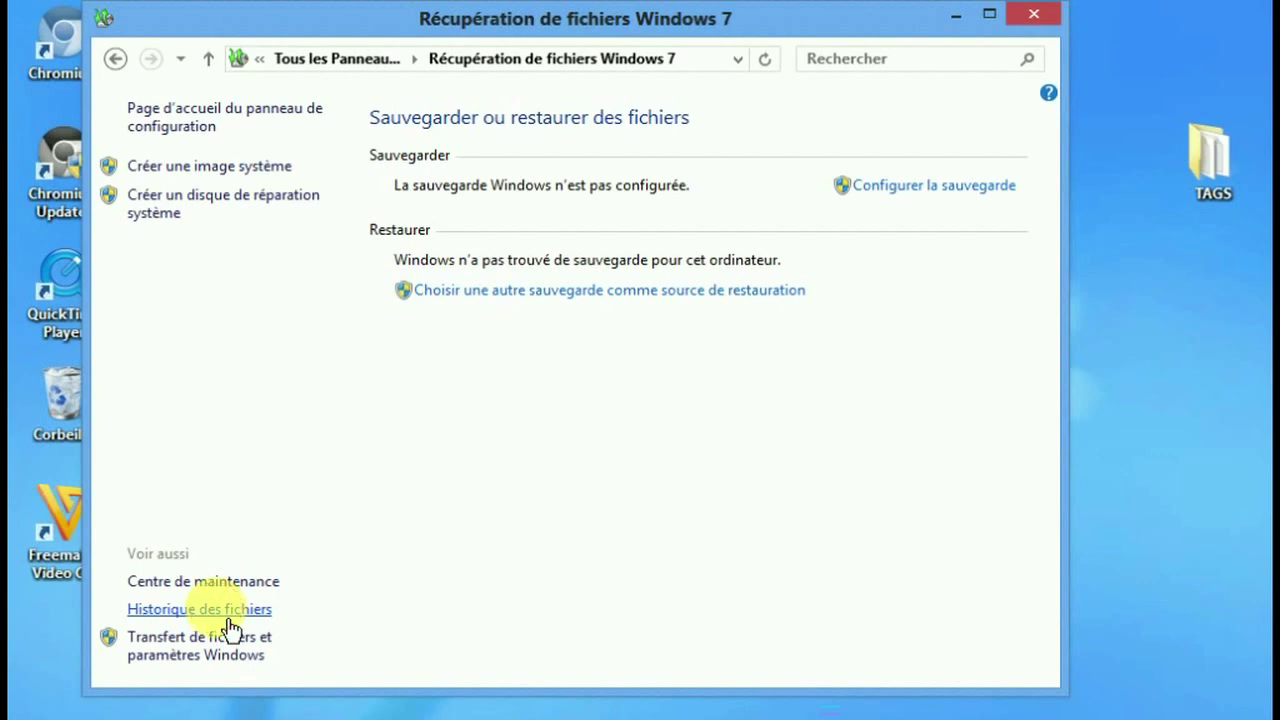
# Review the Historique des fichiers page, return to Récupération de fichiers Windows 7 and close the control panel
pyautogui.click(229, 614)
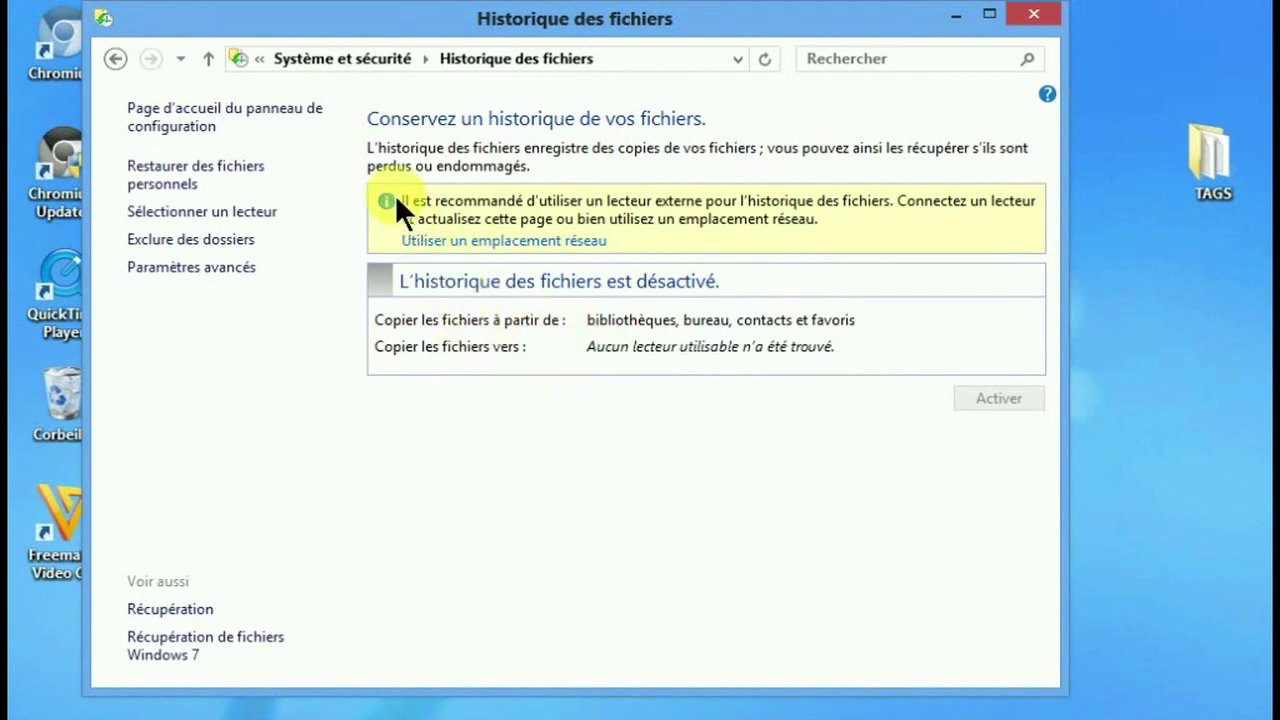
pyautogui.click(114, 60)
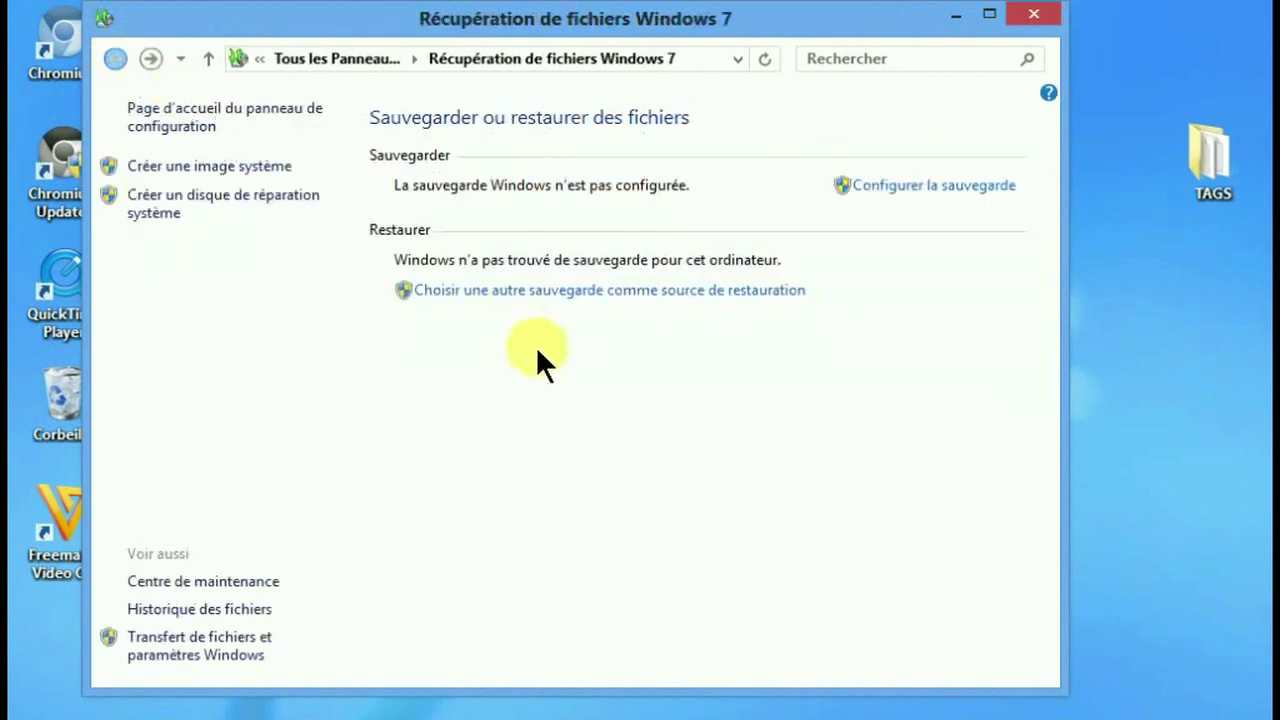
pyautogui.click(1035, 16)
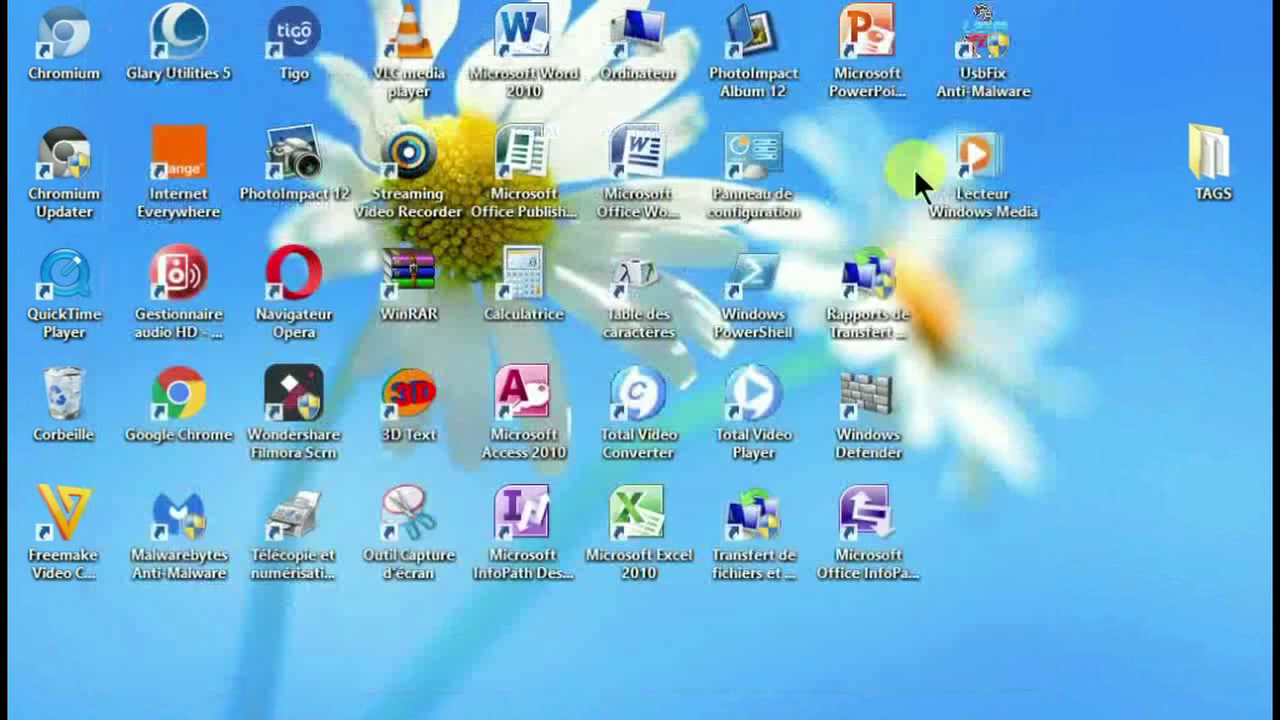
# Open Internet Explorer to view its start page, and close the browser
pyautogui.click(1062, 389)
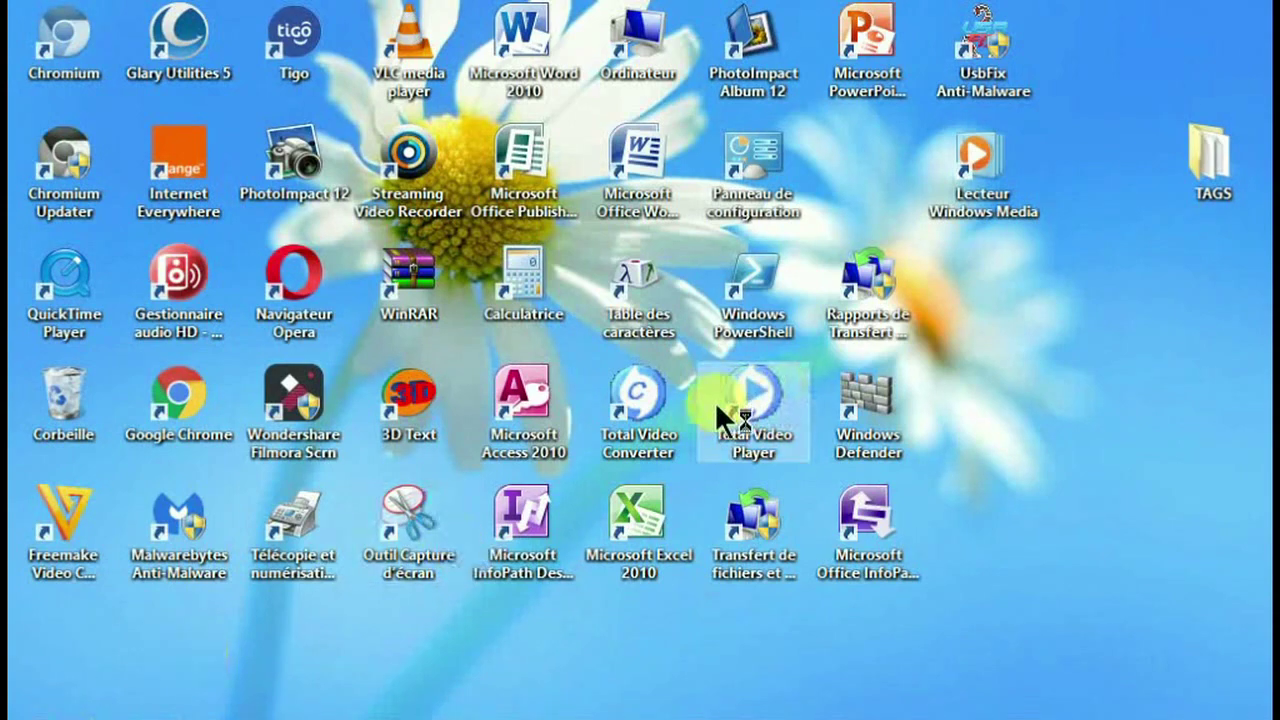
pyautogui.doubleClick(722, 326)
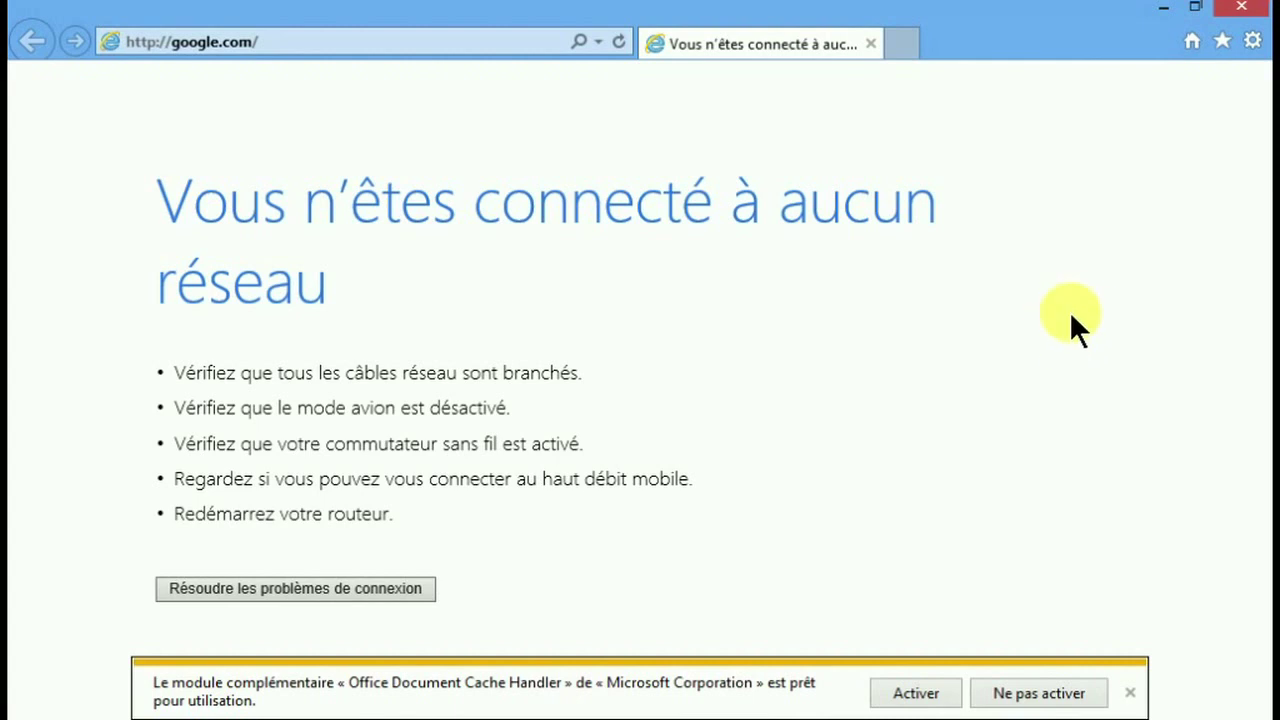
pyautogui.click(1262, 16)
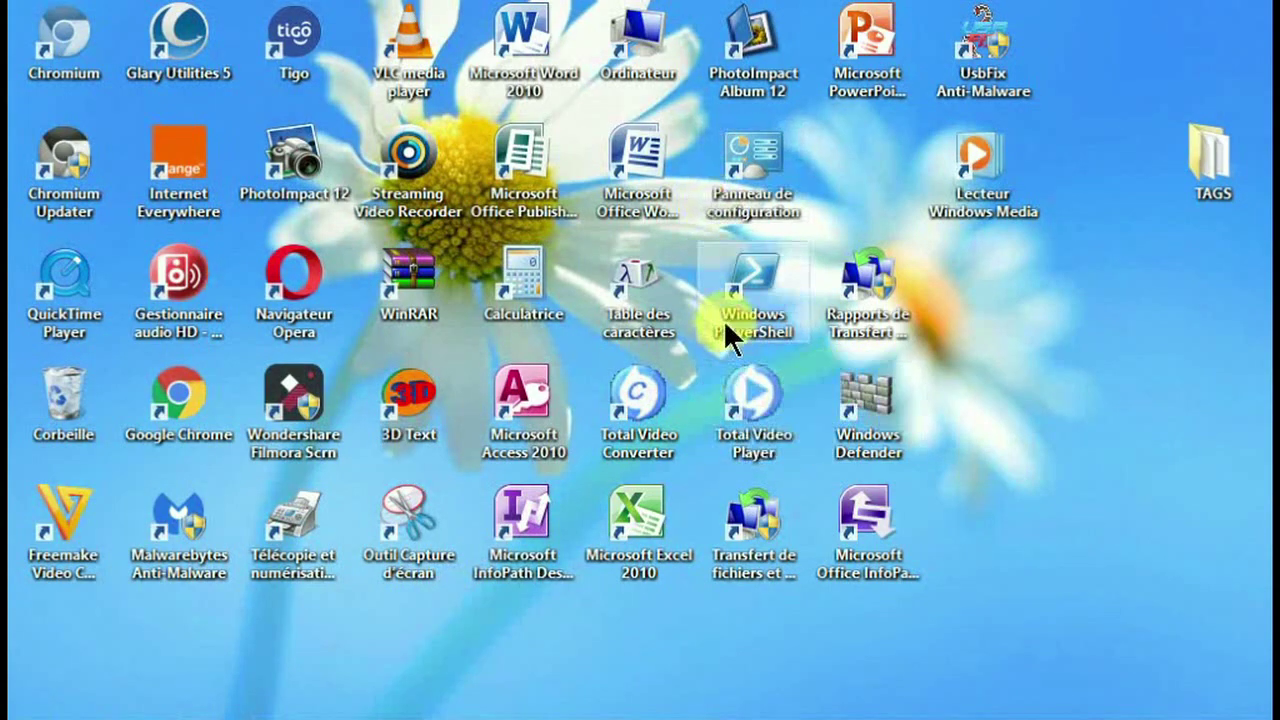
# Open the Internet Explorer add-ons manager from the Programmes settings of Options Internet, under Réseau et Internet in the control panel
pyautogui.doubleClick(767, 140)
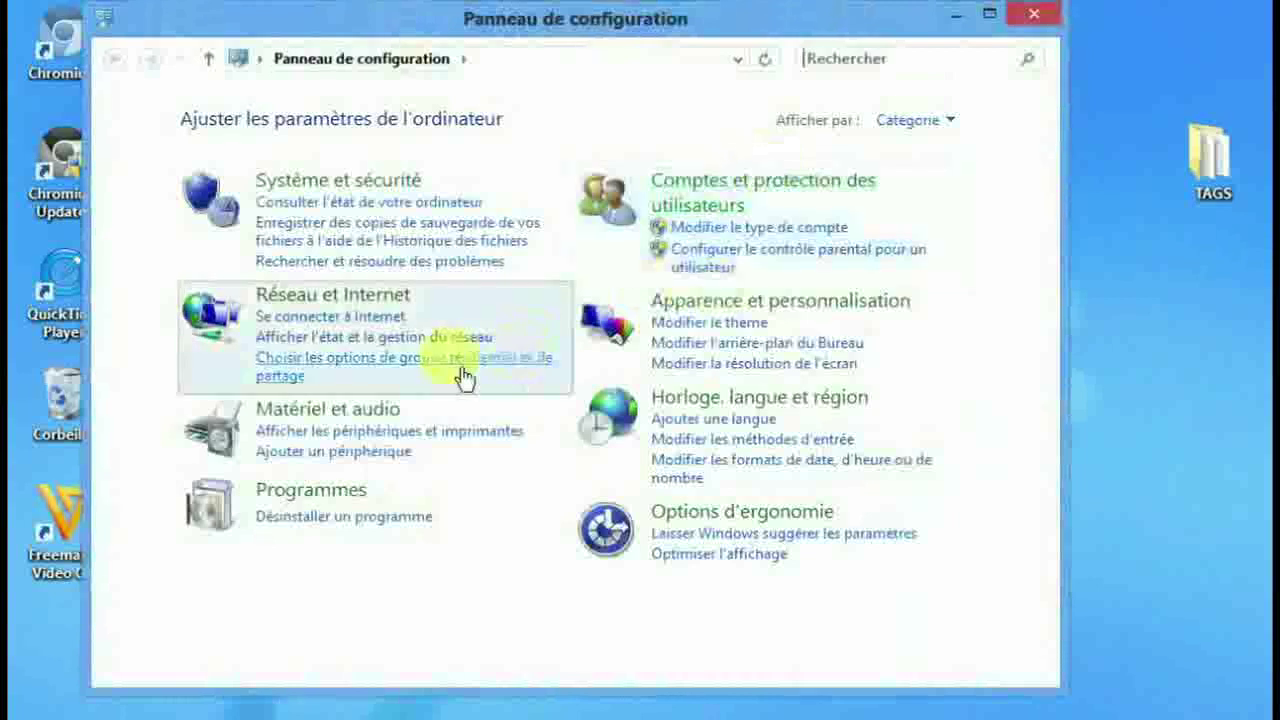
pyautogui.click(368, 299)
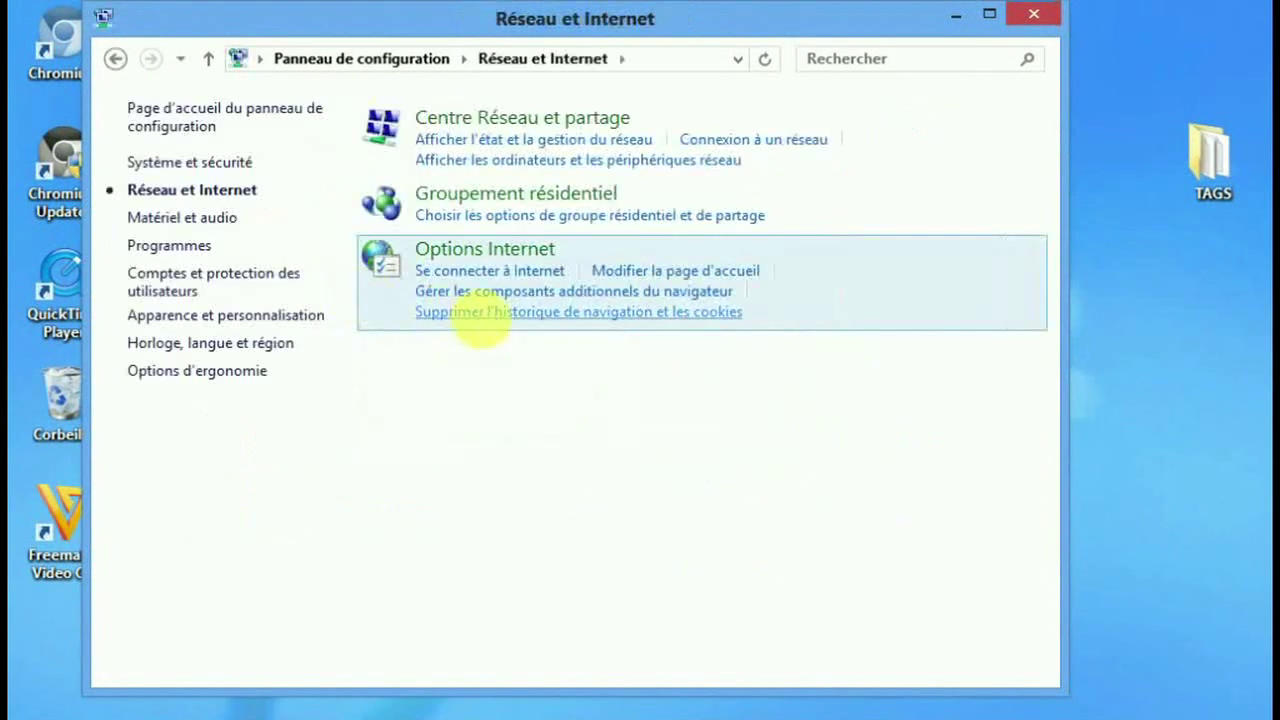
pyautogui.click(541, 272)
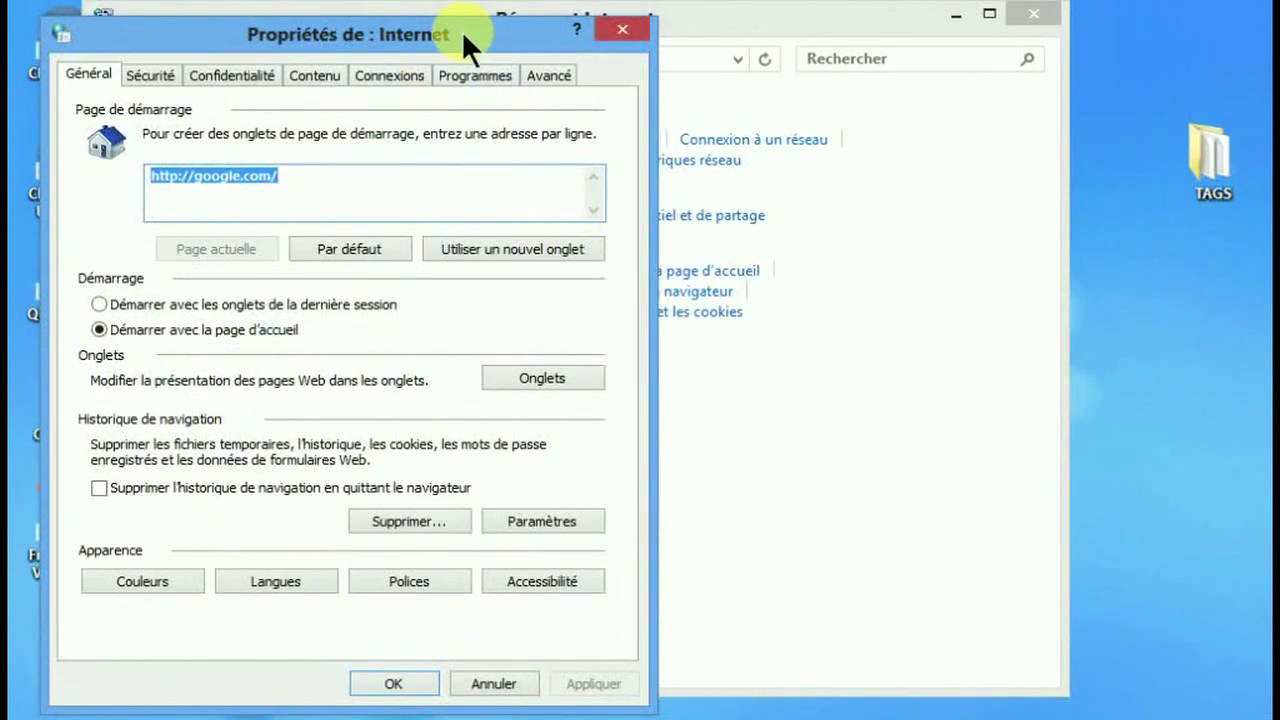
pyautogui.moveTo(461, 30); pyautogui.dragTo(523, 42)
pyautogui.click(545, 92)
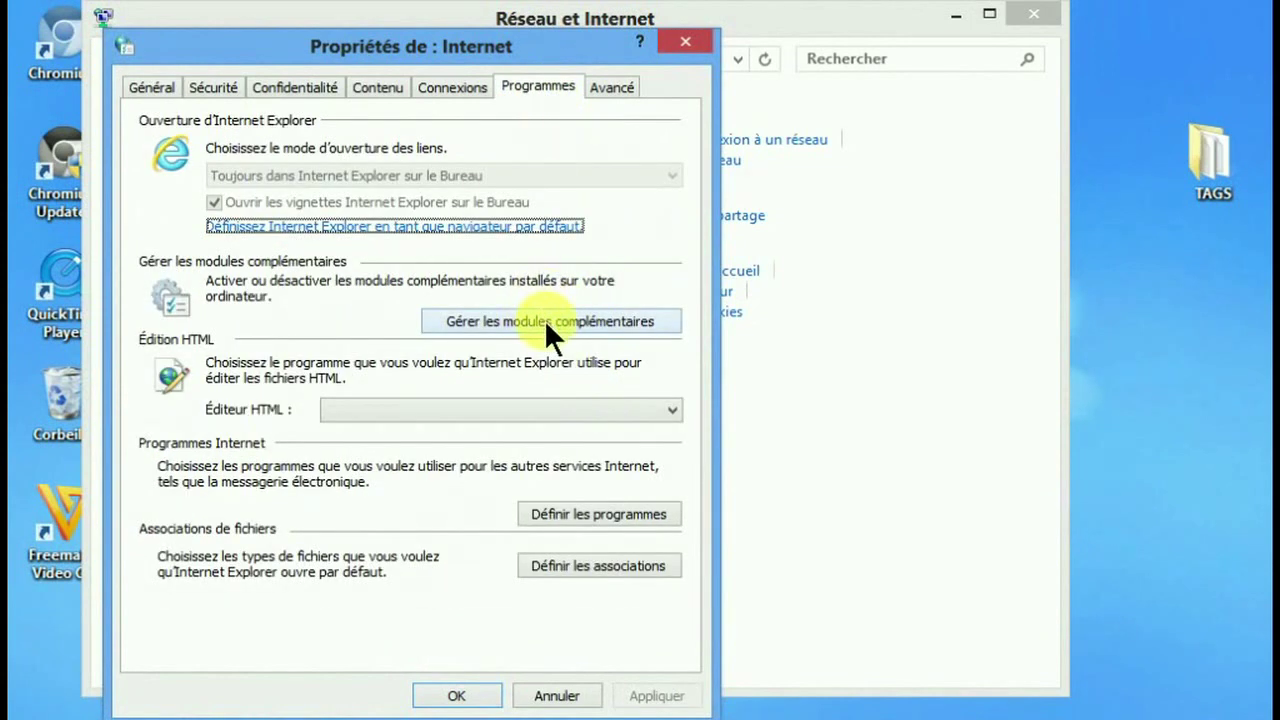
pyautogui.click(547, 323)
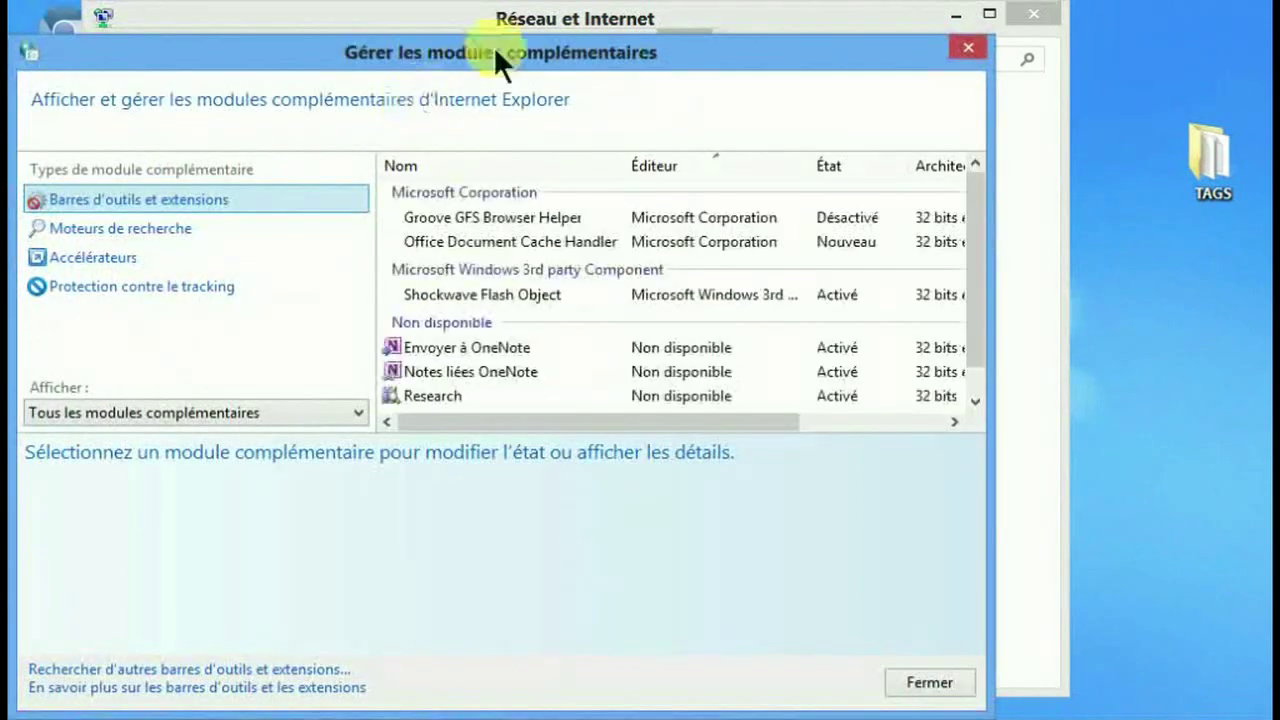
pyautogui.moveTo(460, 48); pyautogui.dragTo(553, 33)
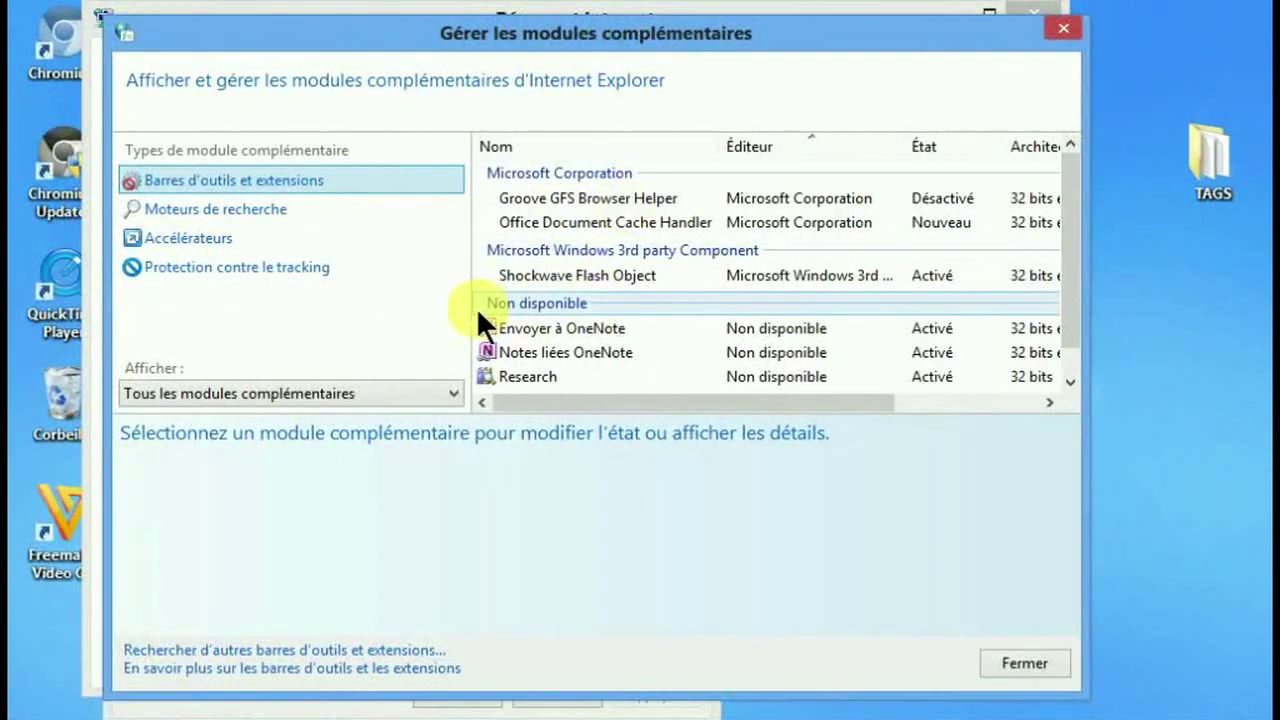
# Inspect the Bing and Google search engine entries, open the search for other search engines and close the resulting browser window
pyautogui.click(207, 212)
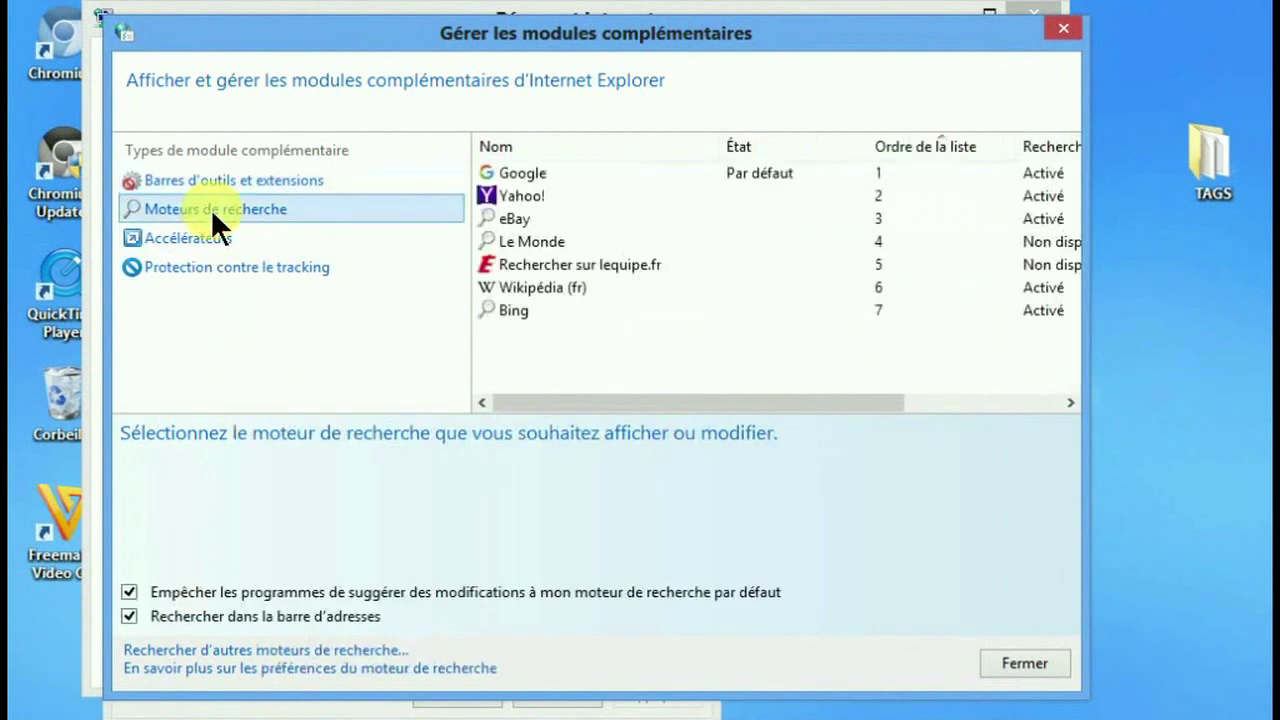
pyautogui.click(534, 318)
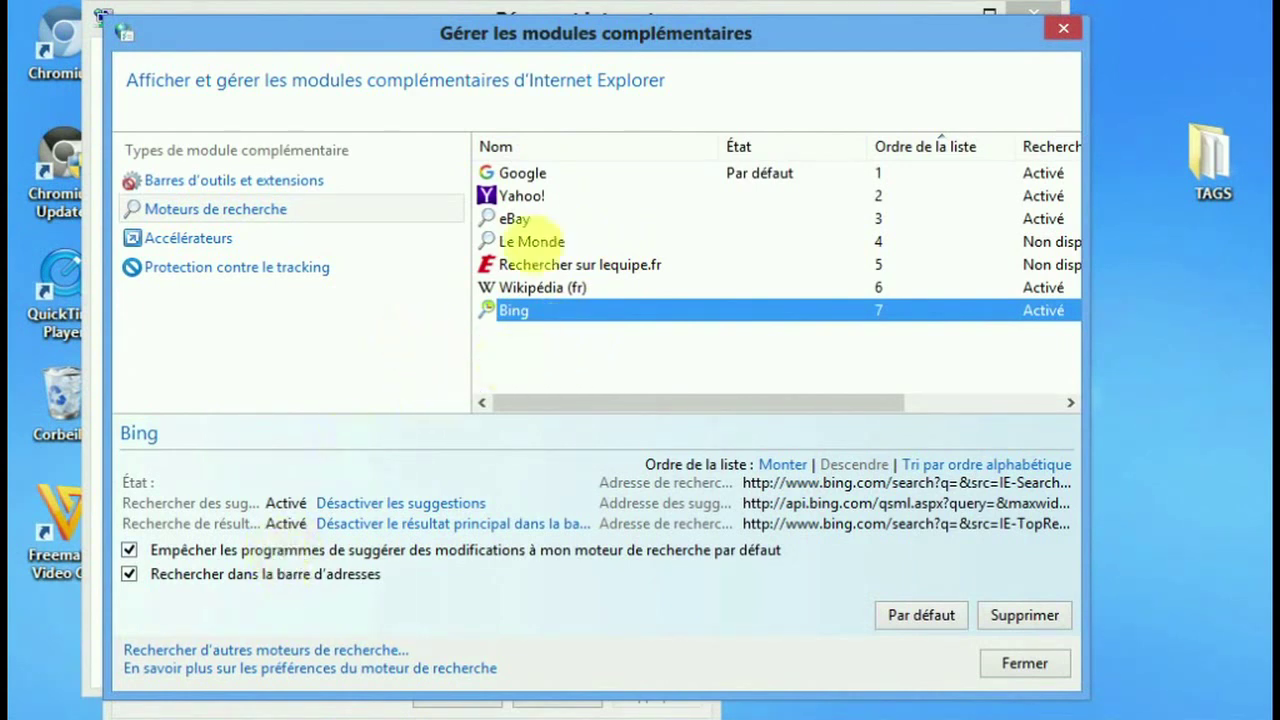
pyautogui.click(528, 174)
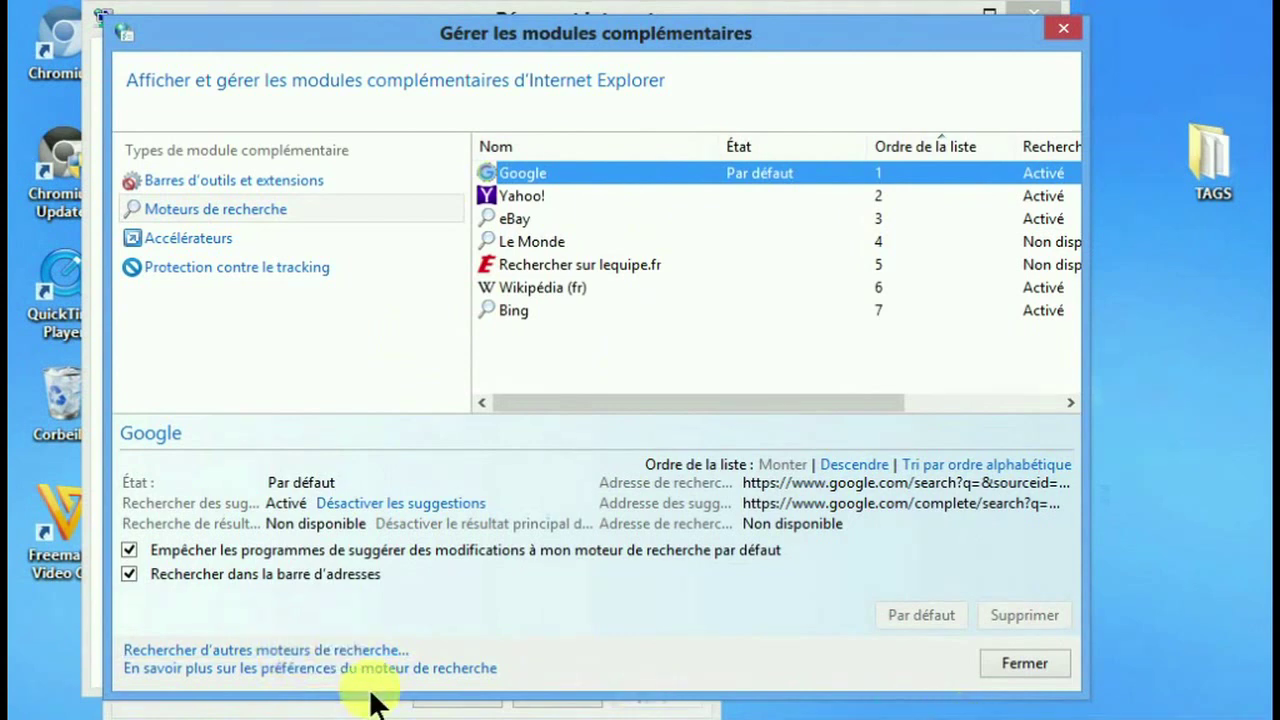
pyautogui.click(284, 655)
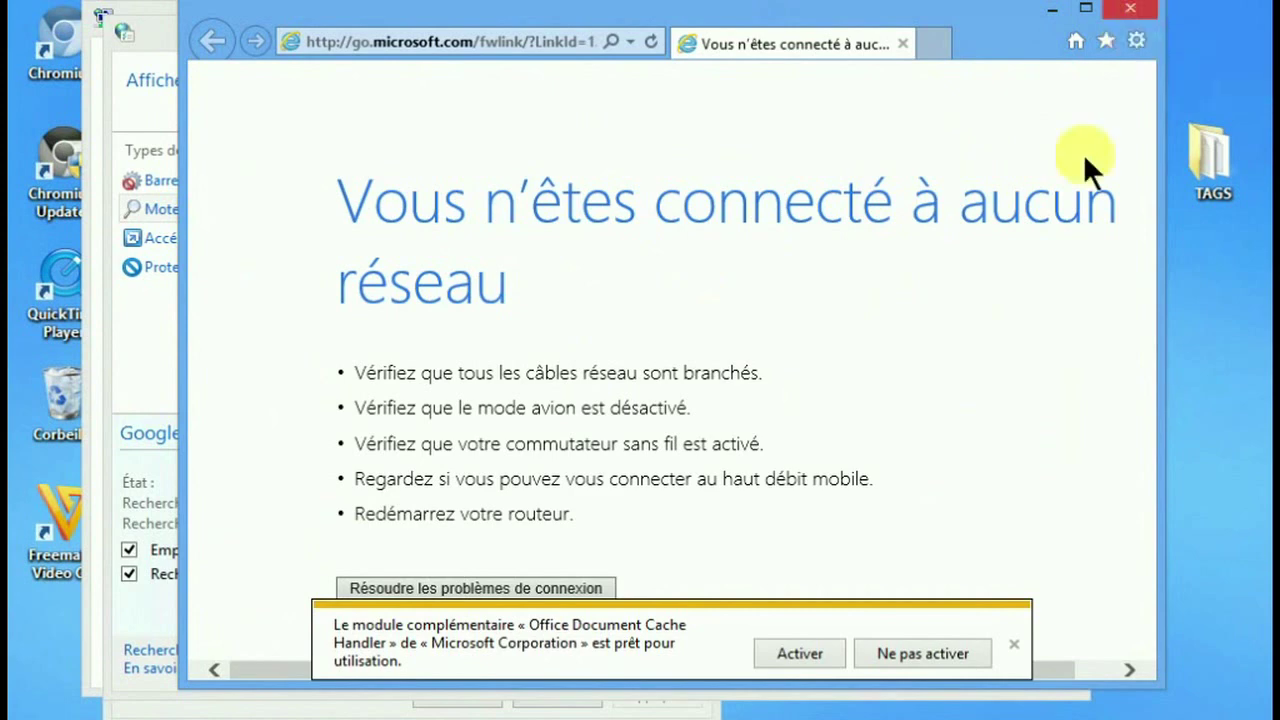
pyautogui.click(1129, 12)
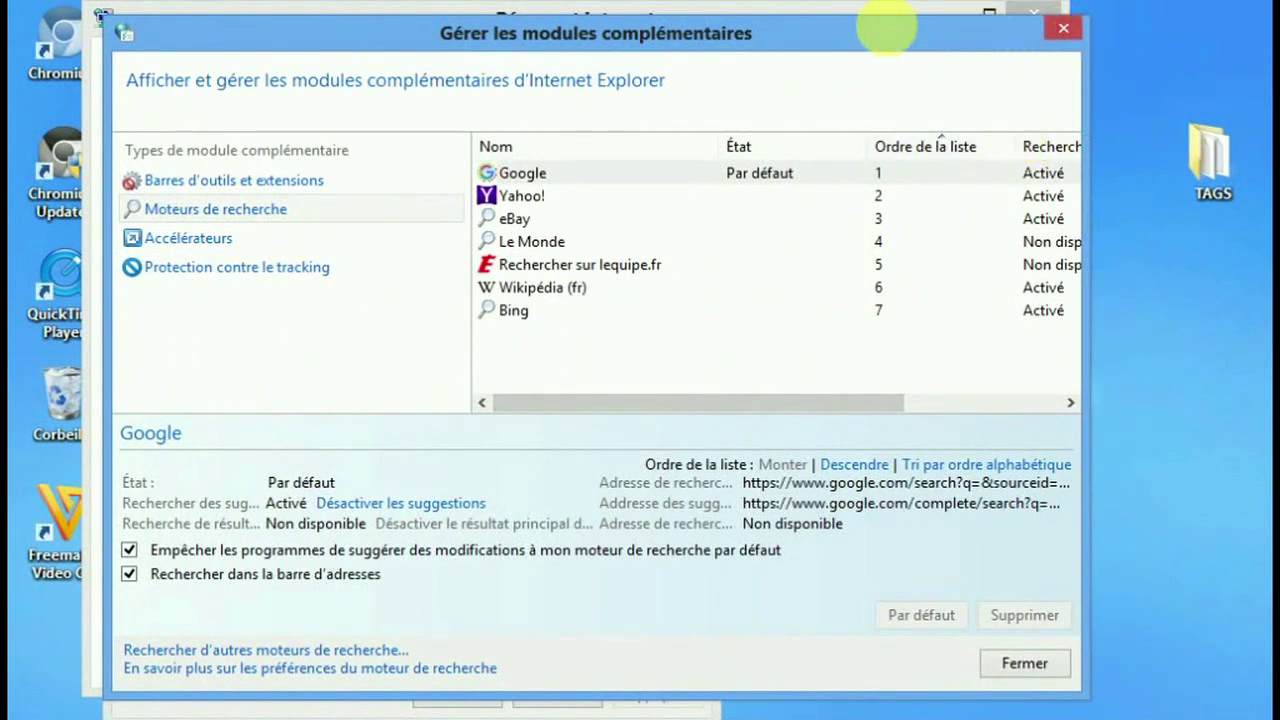
# Move the add-ons manager out of the way and bring the Réseau et Internet window to the front
pyautogui.moveTo(874, 28); pyautogui.dragTo(943, 290)
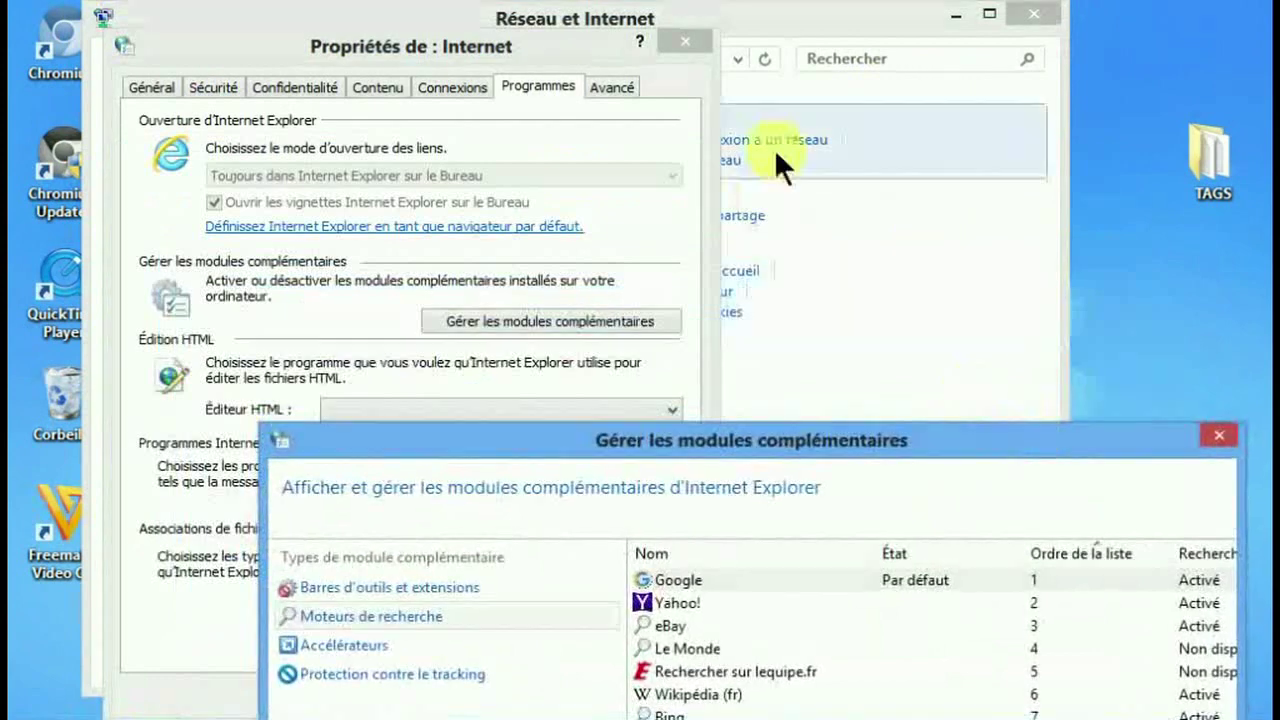
pyautogui.click(1060, 146)
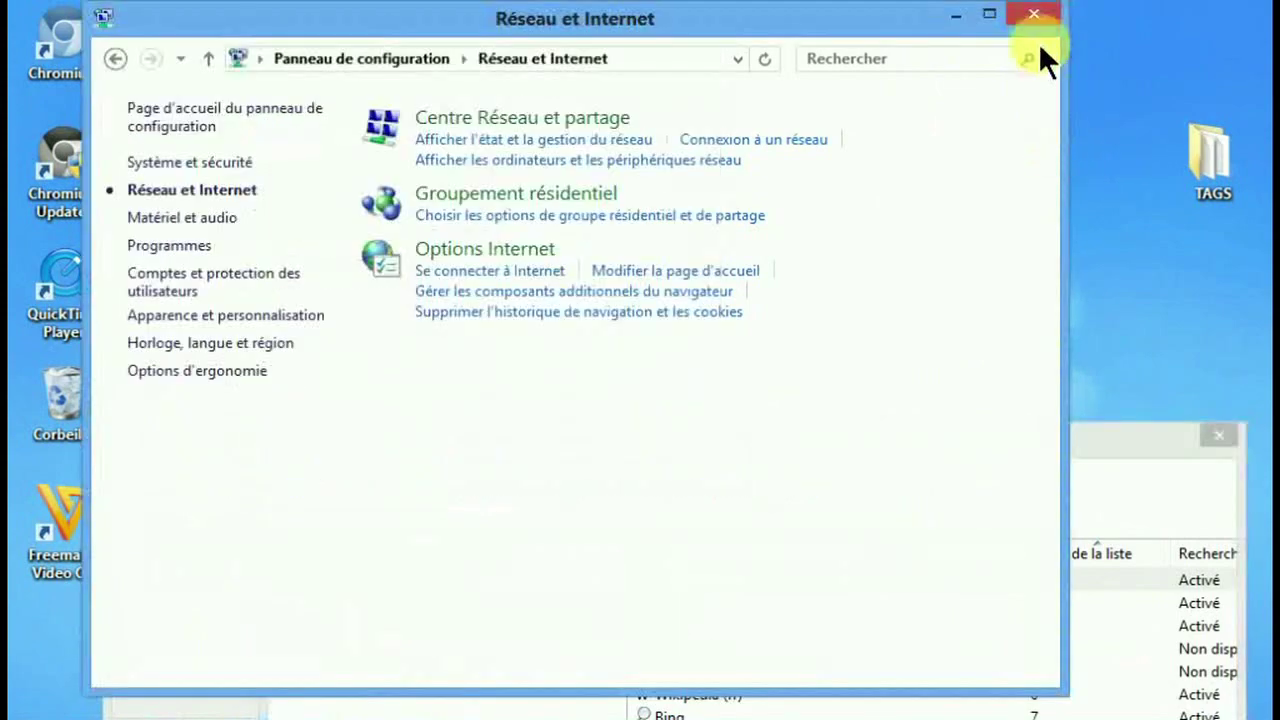
# Connect to the Internet with Internet Everywhere, and close the Opera window behind the Internet Explorer add-ons manager
pyautogui.click(957, 15)
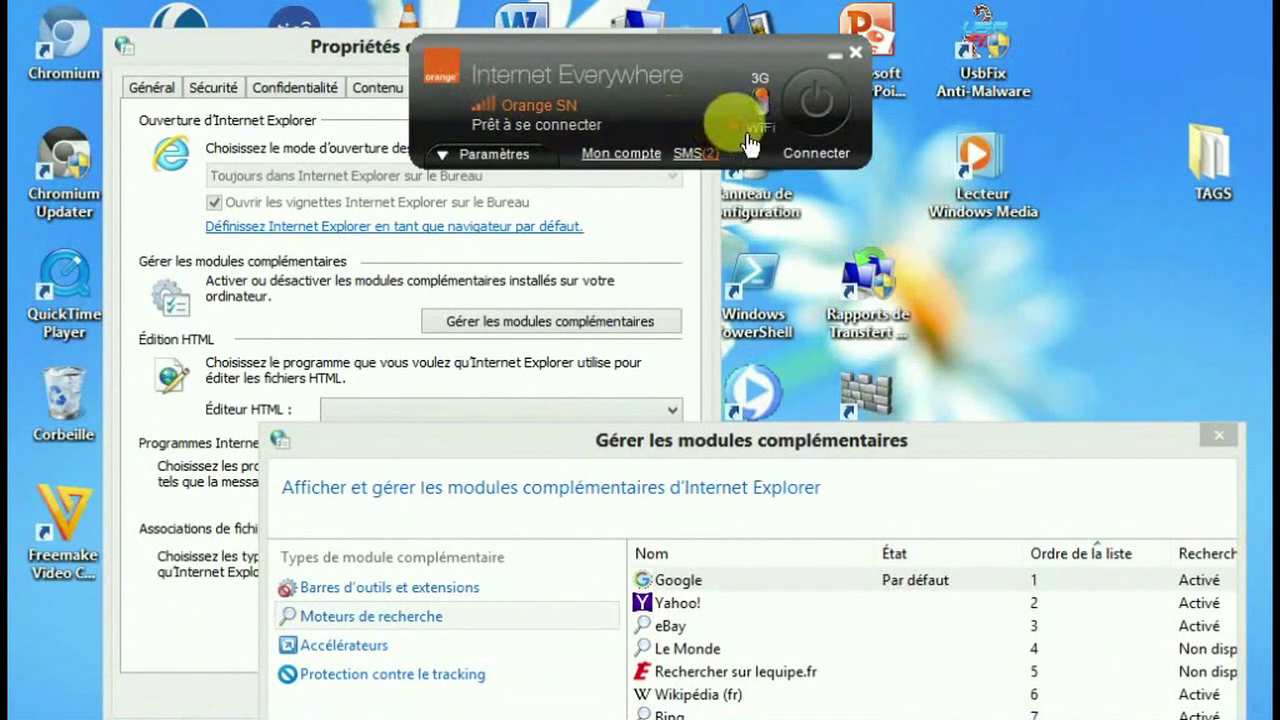
pyautogui.click(817, 100)
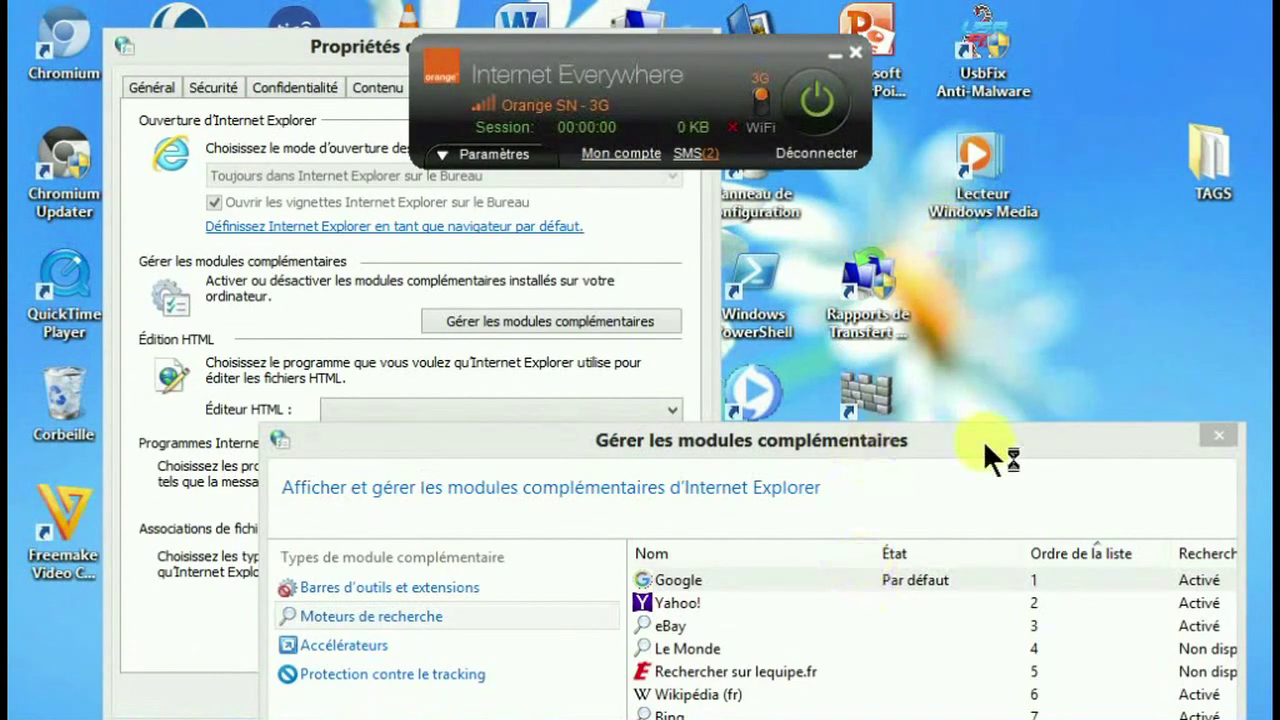
pyautogui.moveTo(995, 436); pyautogui.dragTo(798, 62)
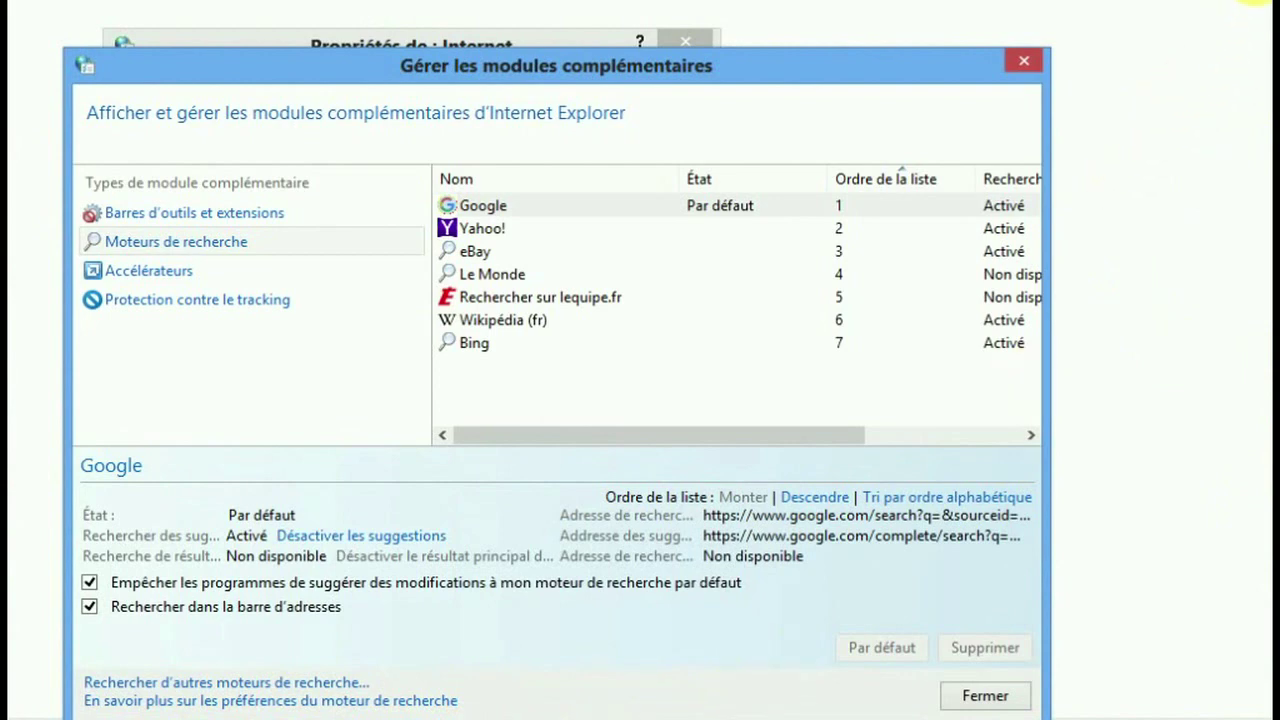
pyautogui.rightClick(600, 716)
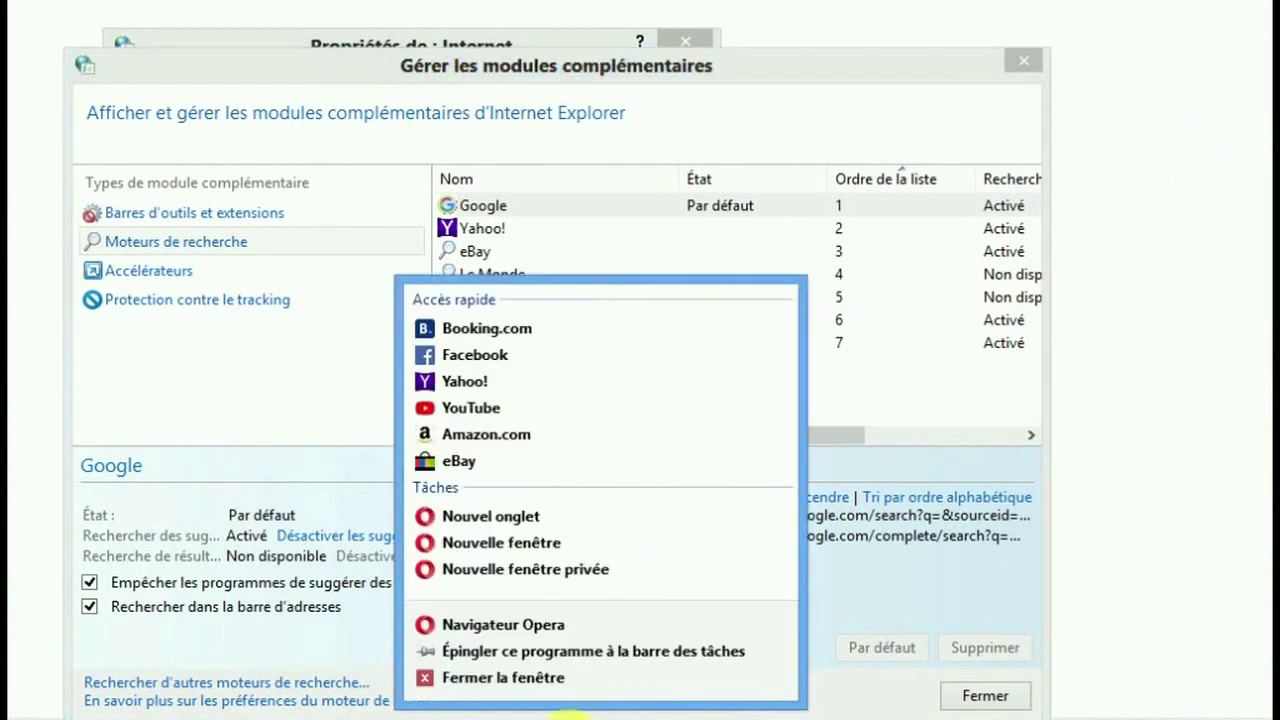
pyautogui.click(550, 677)
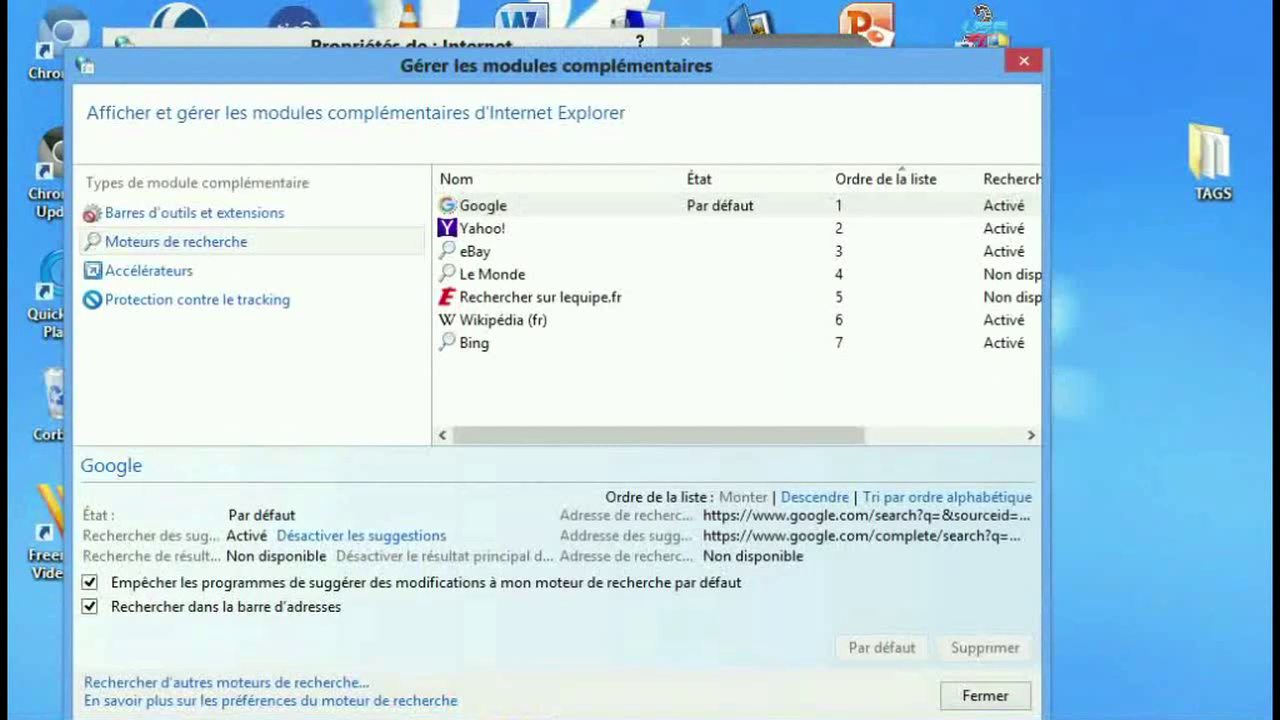
# Open the search for other search engines, browse the Galerie Internet Explorer add-ons, and close the browser
pyautogui.click(228, 682)
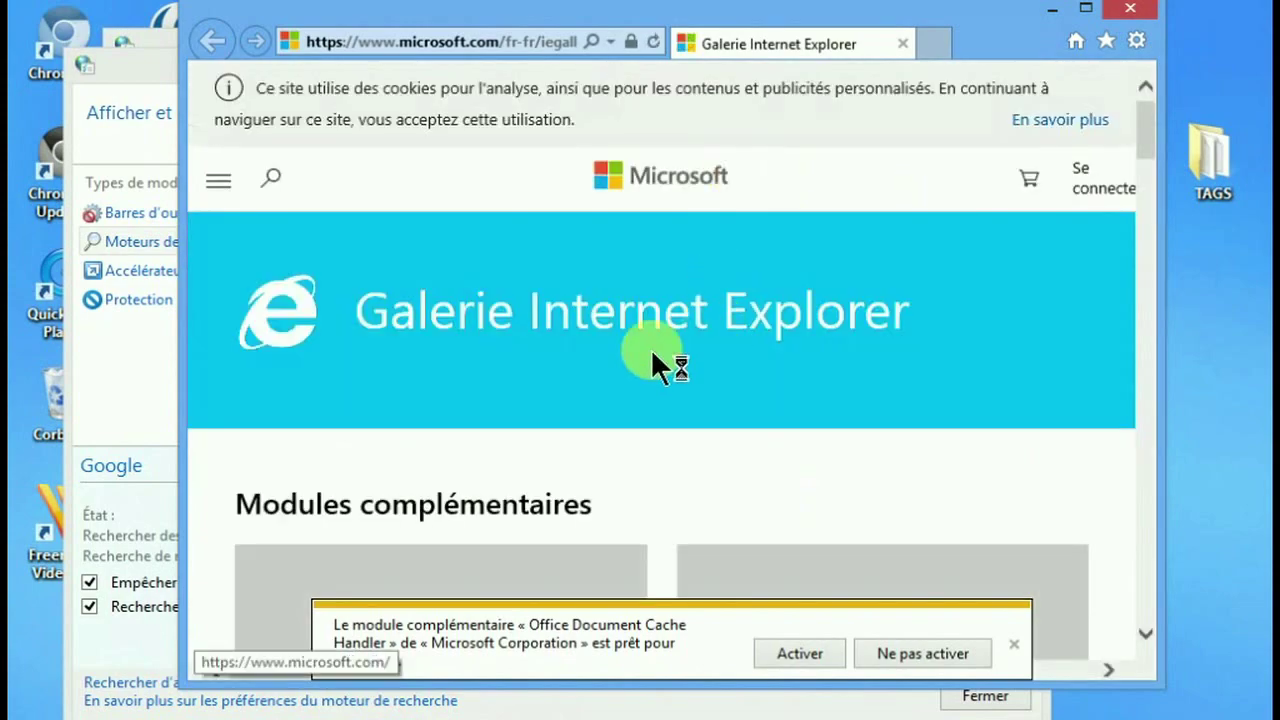
pyautogui.scroll(-8, 735, 380)
pyautogui.scroll(2, 715, 370)
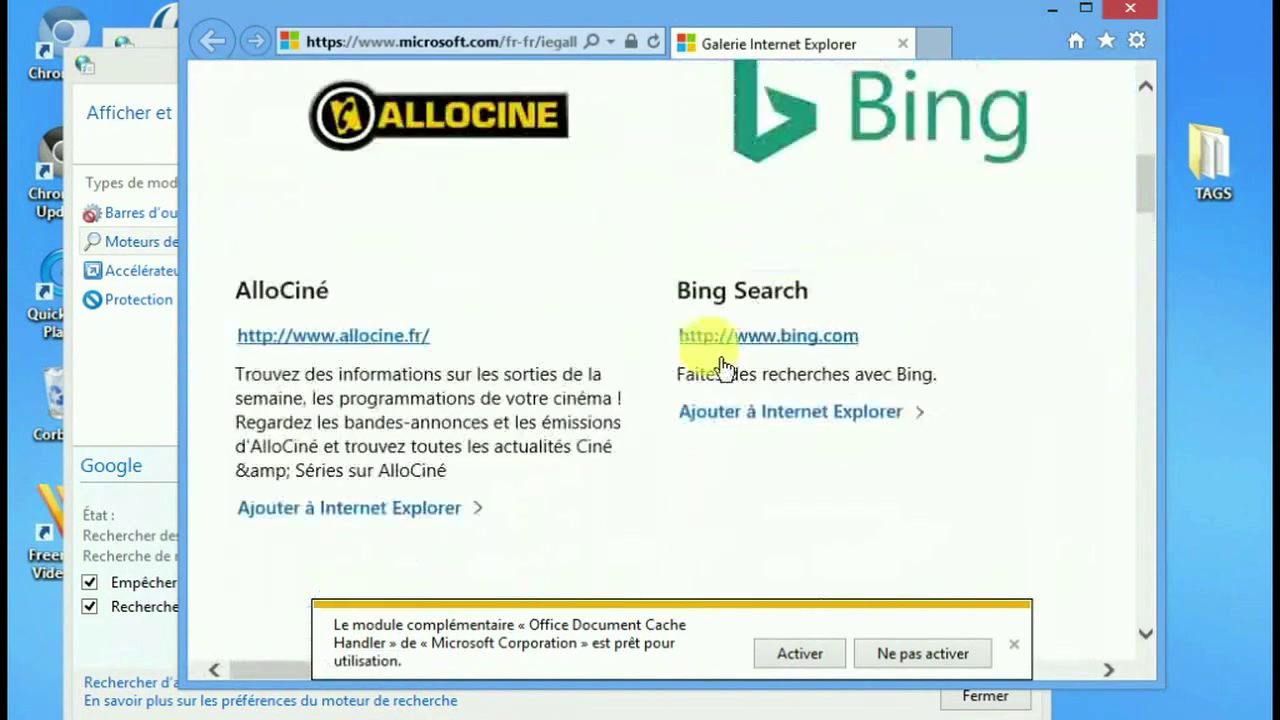
pyautogui.scroll(-5, 715, 412)
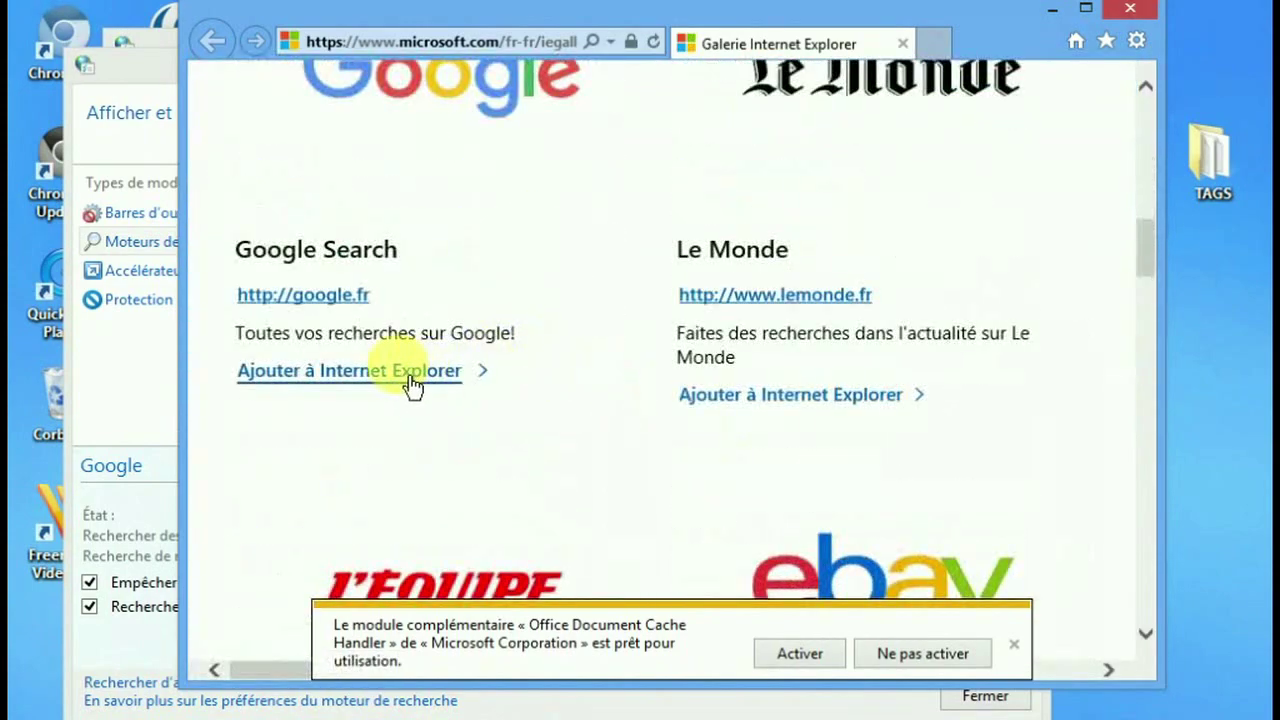
pyautogui.scroll(10, 620, 365)
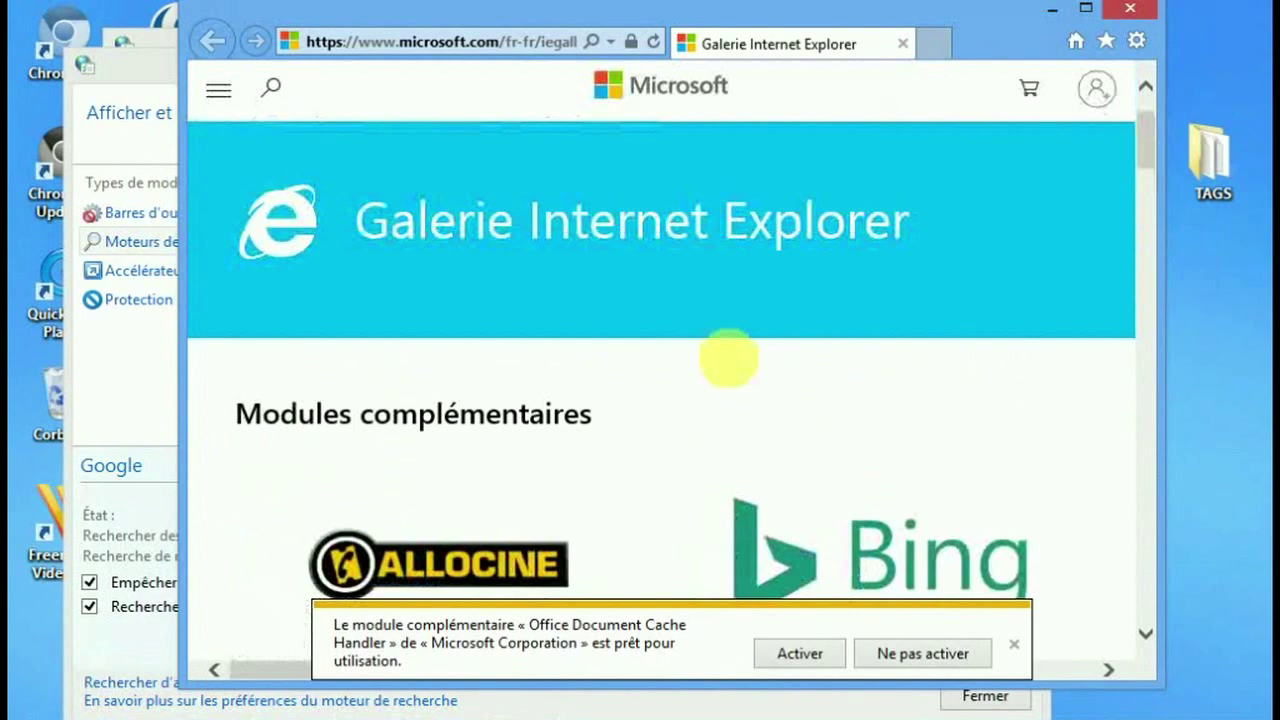
pyautogui.scroll(2, 722, 350)
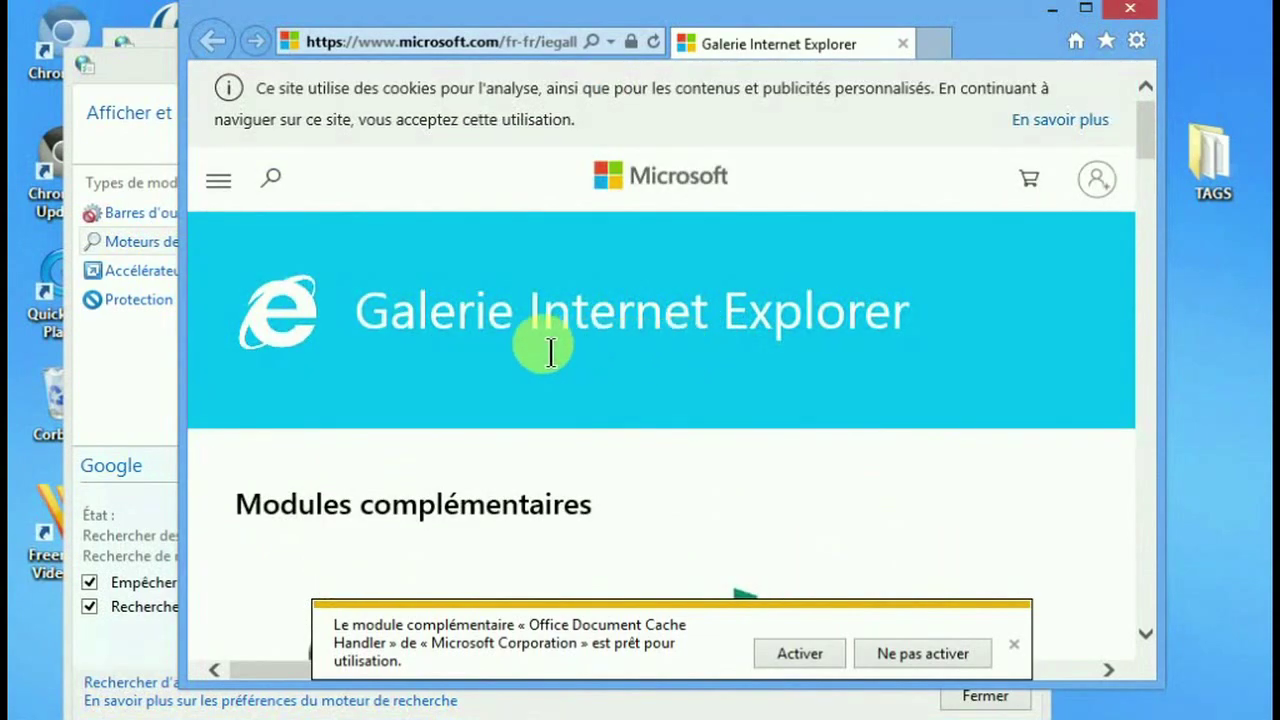
pyautogui.click(1135, 12)
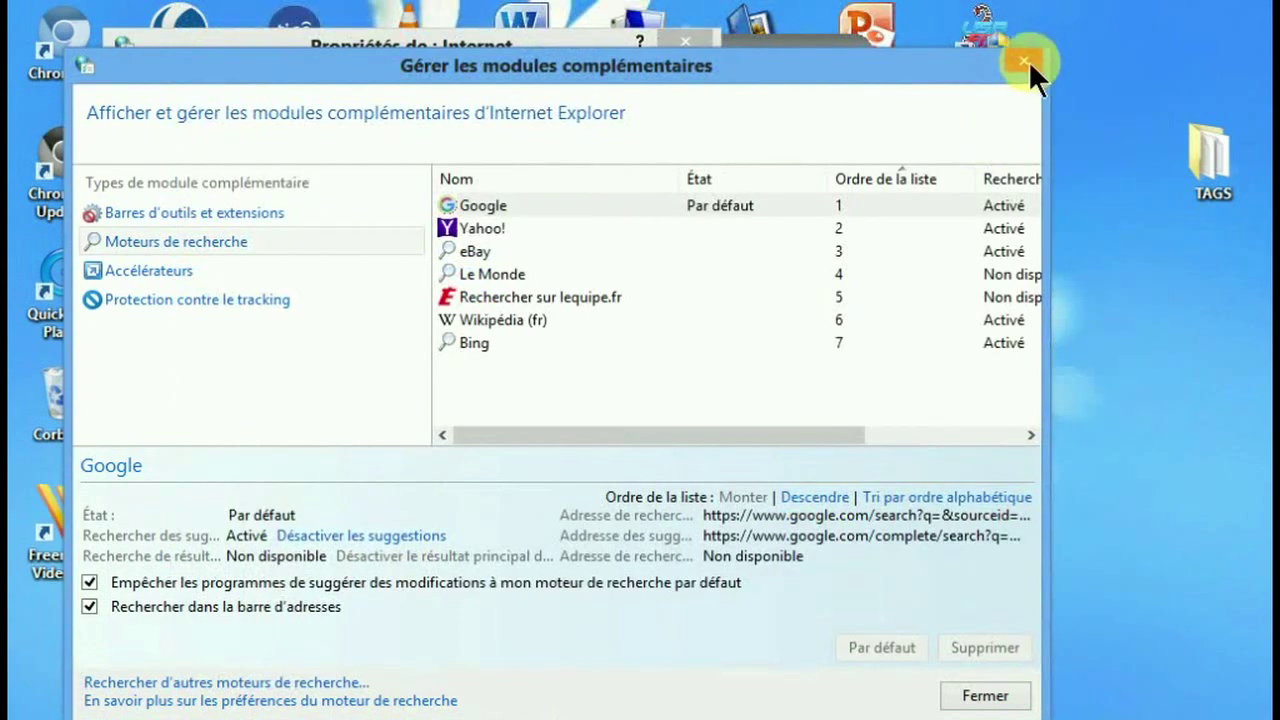
# Disconnect the Internet Everywhere session and close the add-ons manager
pyautogui.moveTo(969, 67); pyautogui.dragTo(965, 172)
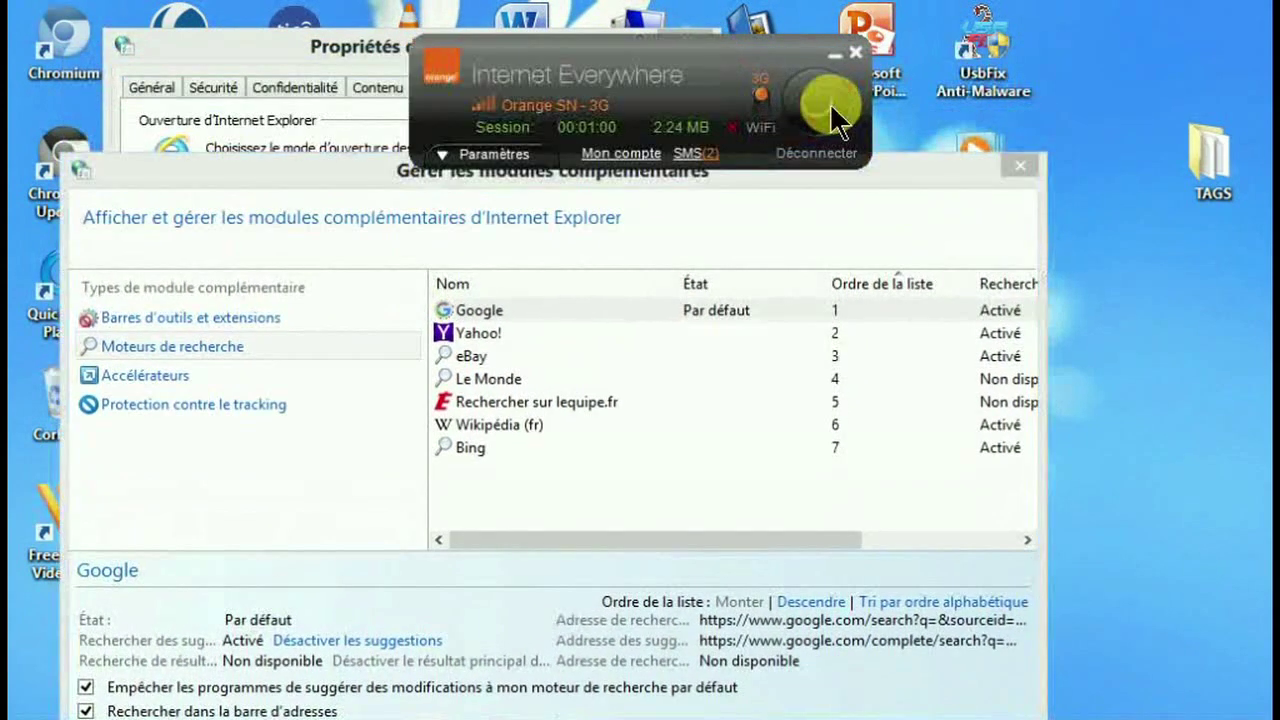
pyautogui.click(808, 121)
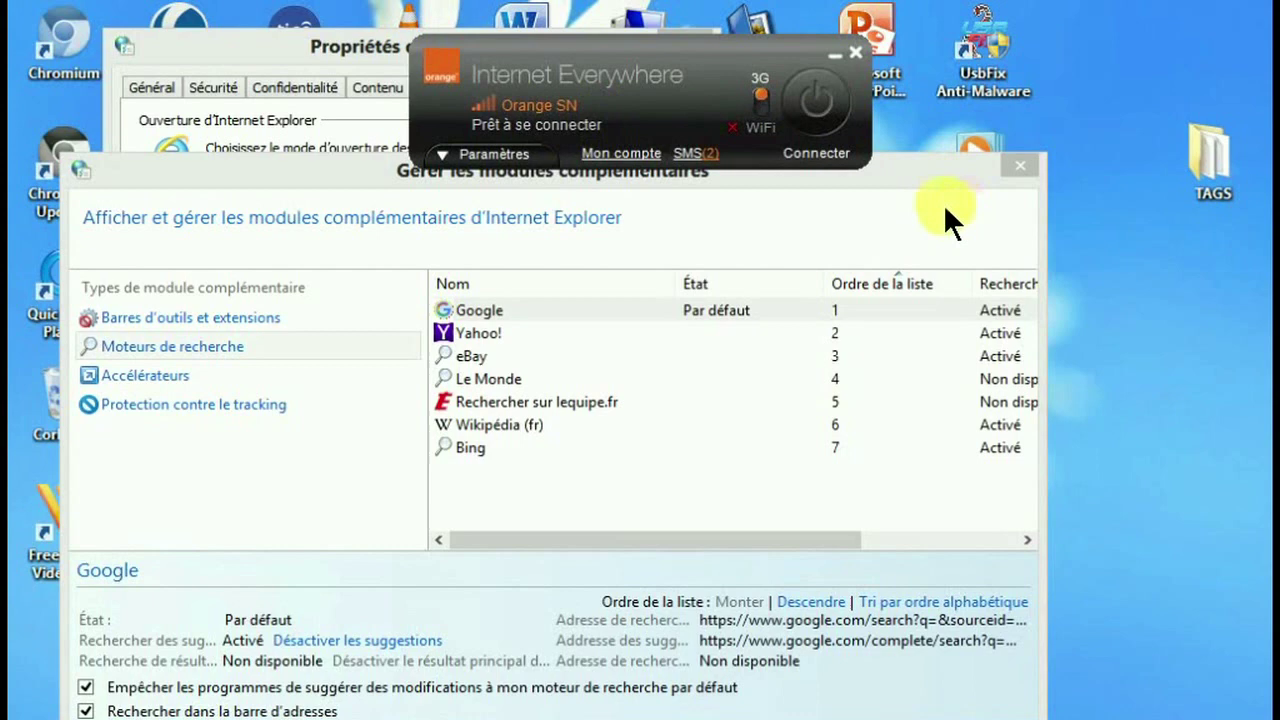
pyautogui.click(848, 198)
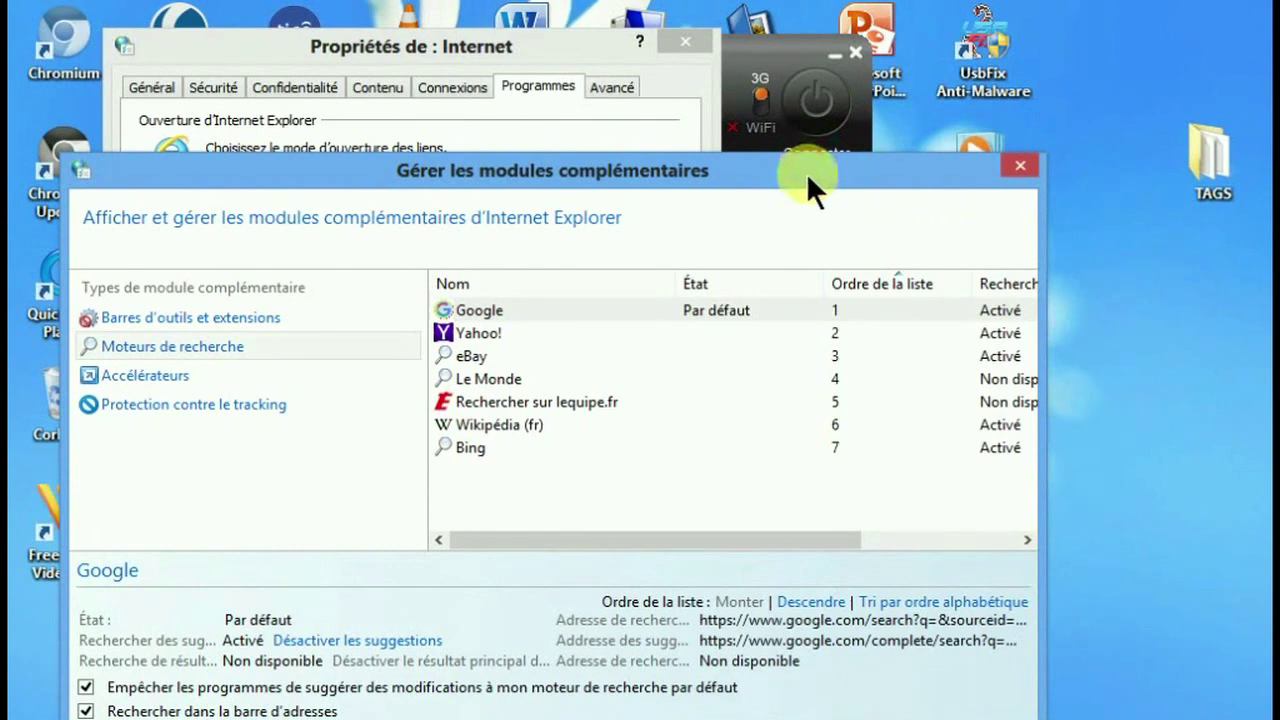
pyautogui.moveTo(799, 170); pyautogui.dragTo(808, 104)
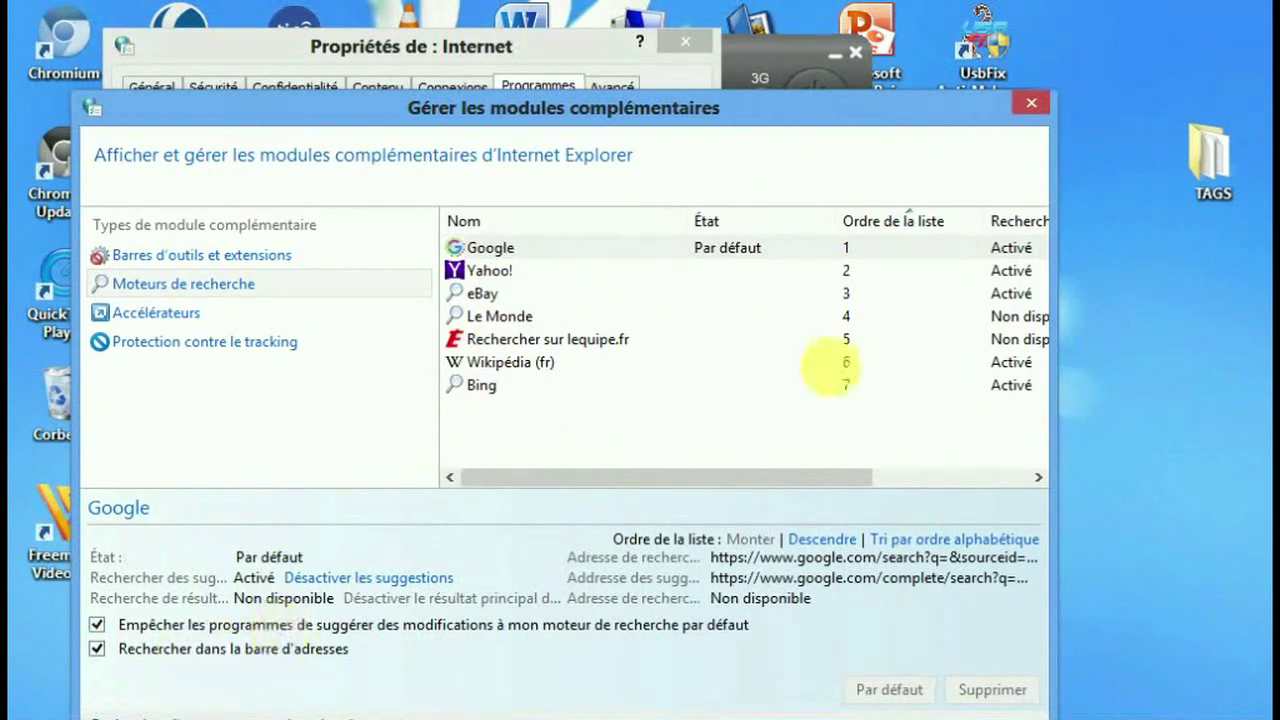
pyautogui.click(1032, 103)
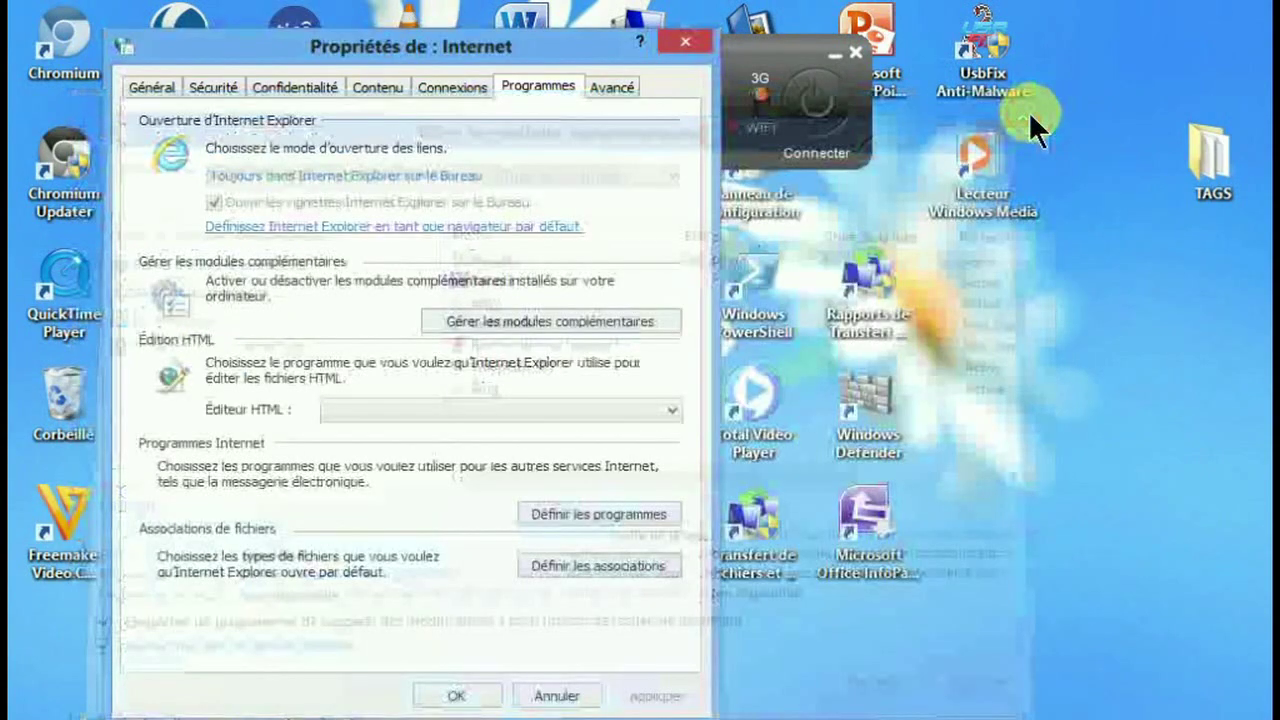
pyautogui.click(797, 128)
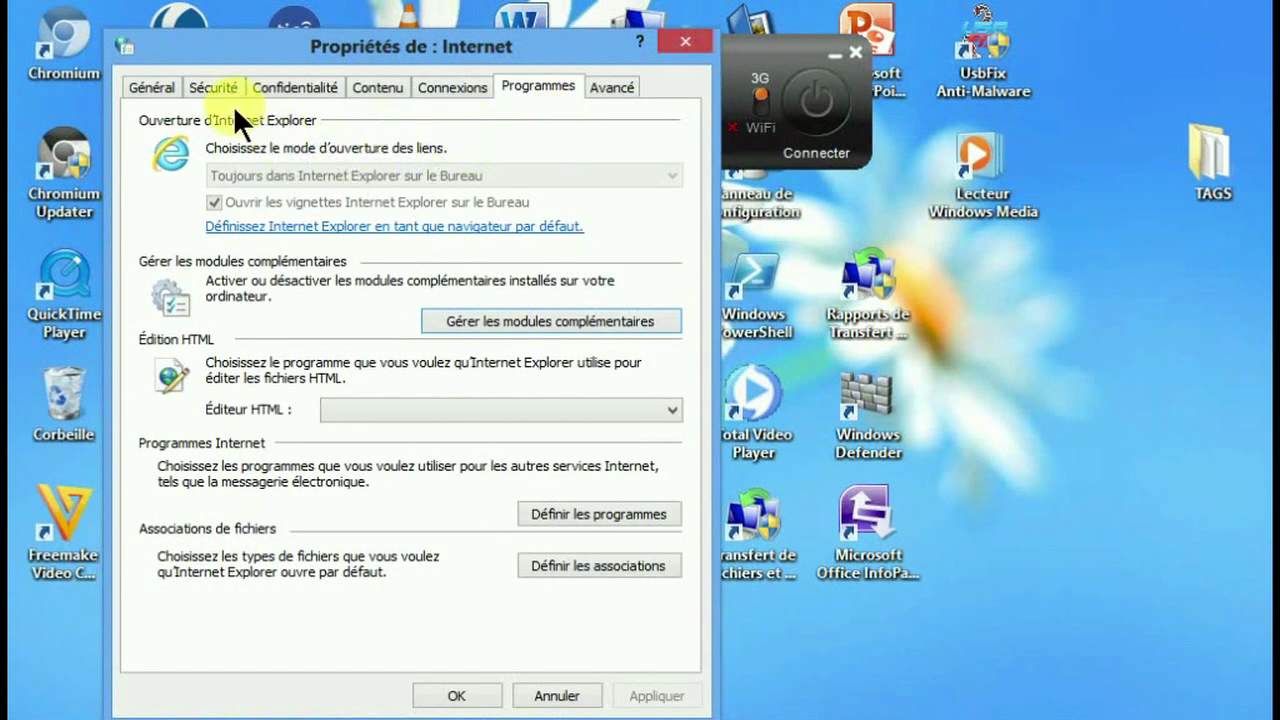
pyautogui.click(170, 81)
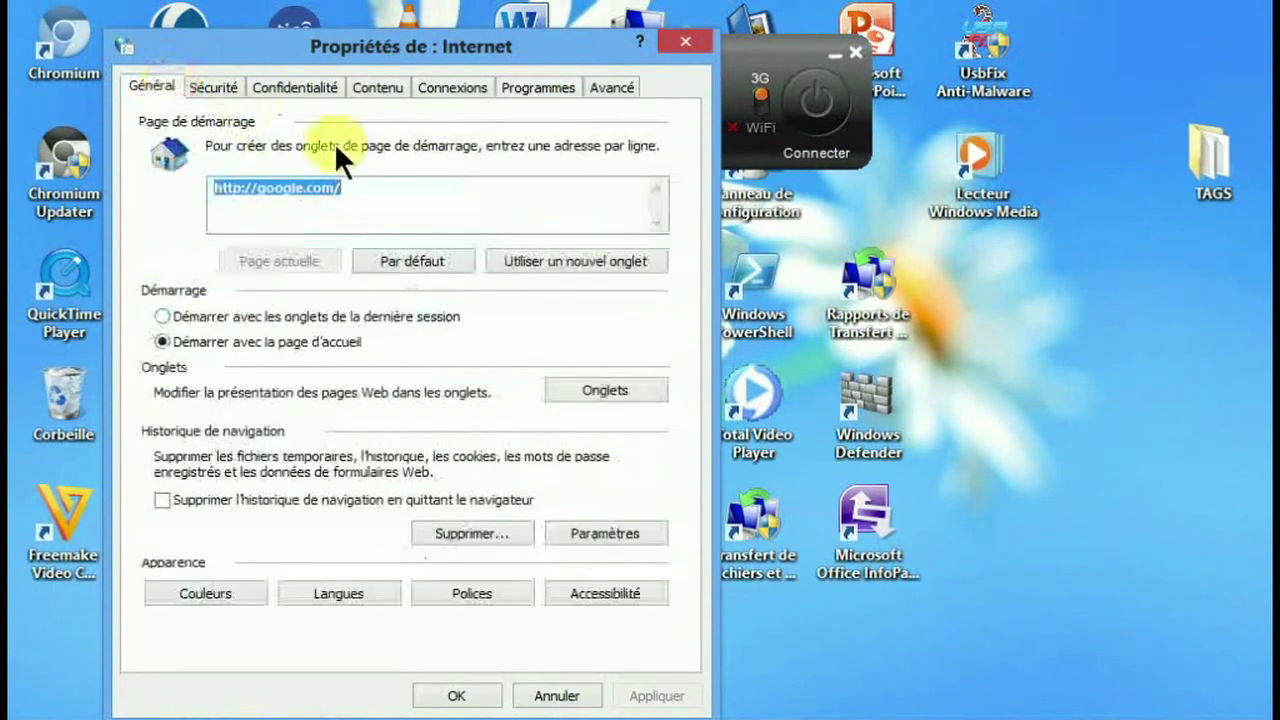
pyautogui.click(366, 208)
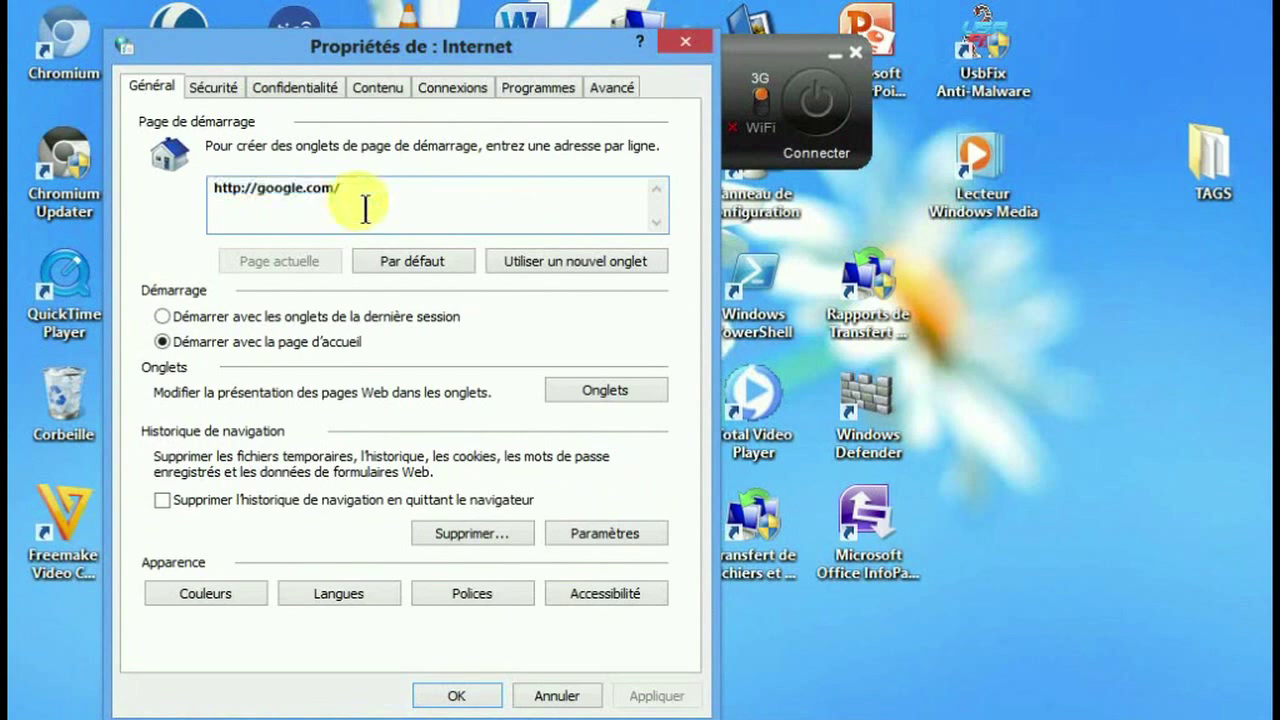
pyautogui.click(268, 203)
pyautogui.moveTo(270, 203); pyautogui.dragTo(288, 206)
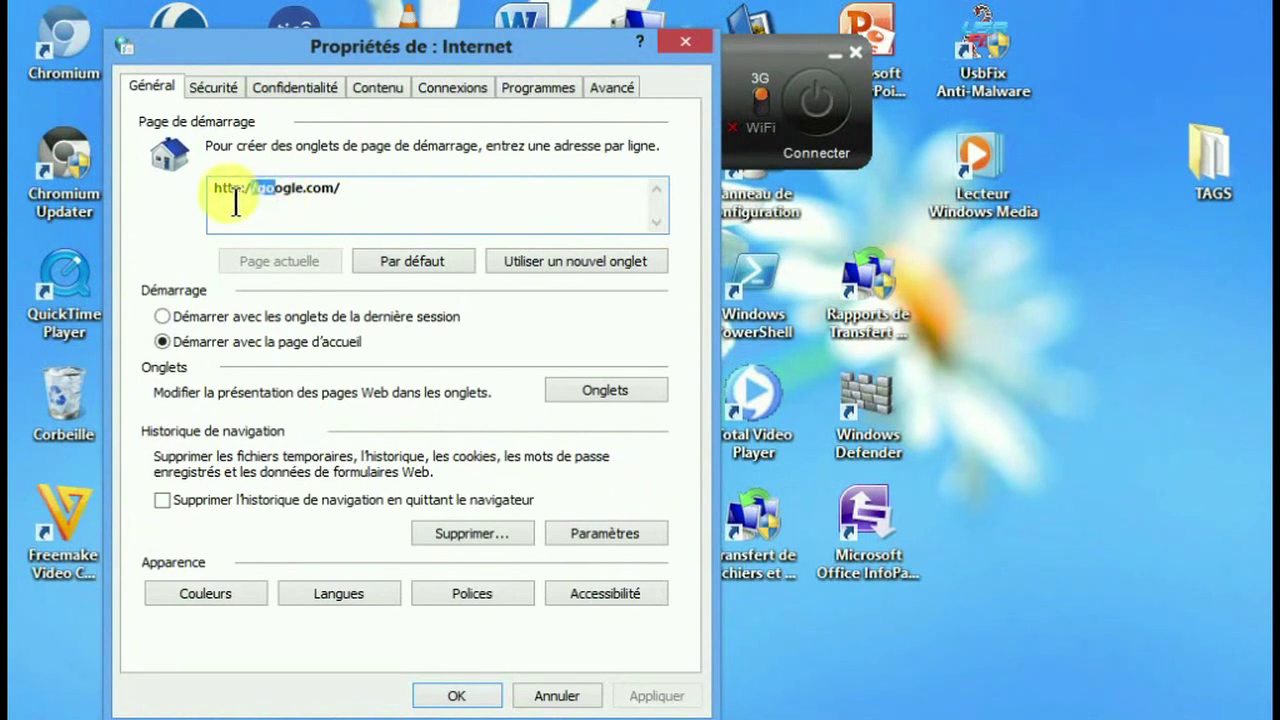
pyautogui.moveTo(236, 203); pyautogui.dragTo(363, 208)
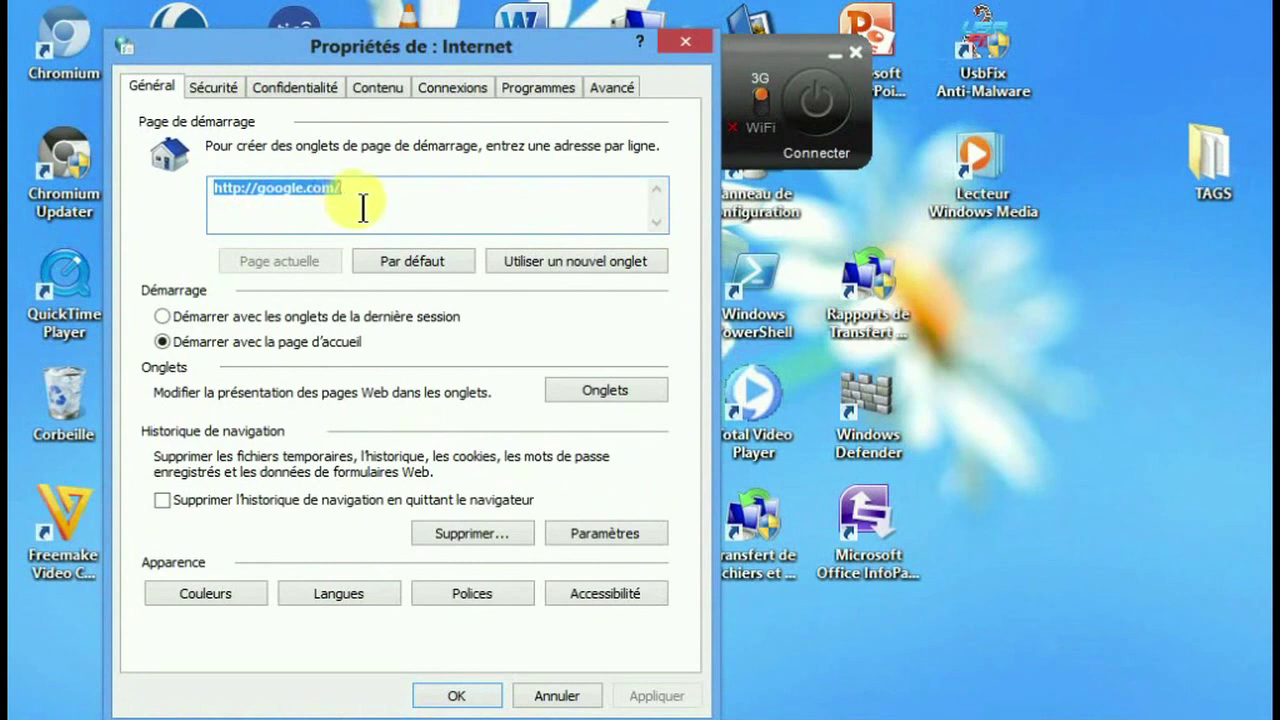
pyautogui.rightClick(280, 186)
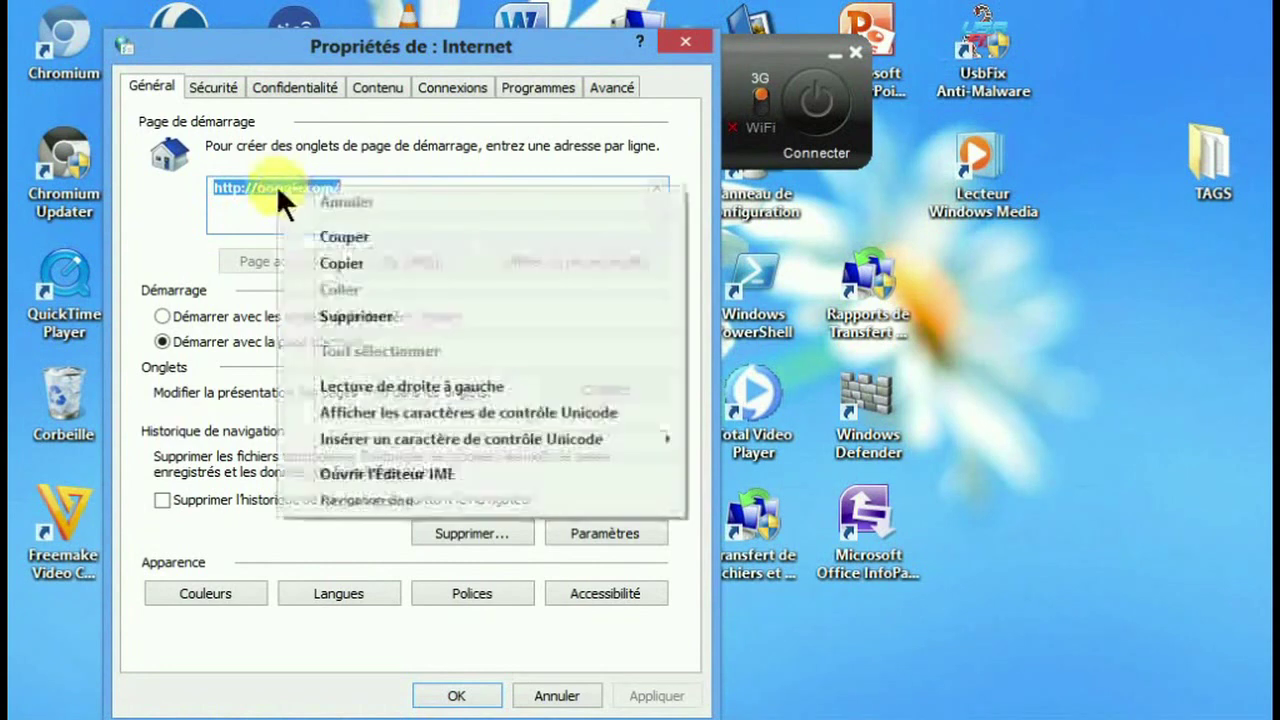
pyautogui.click(395, 265)
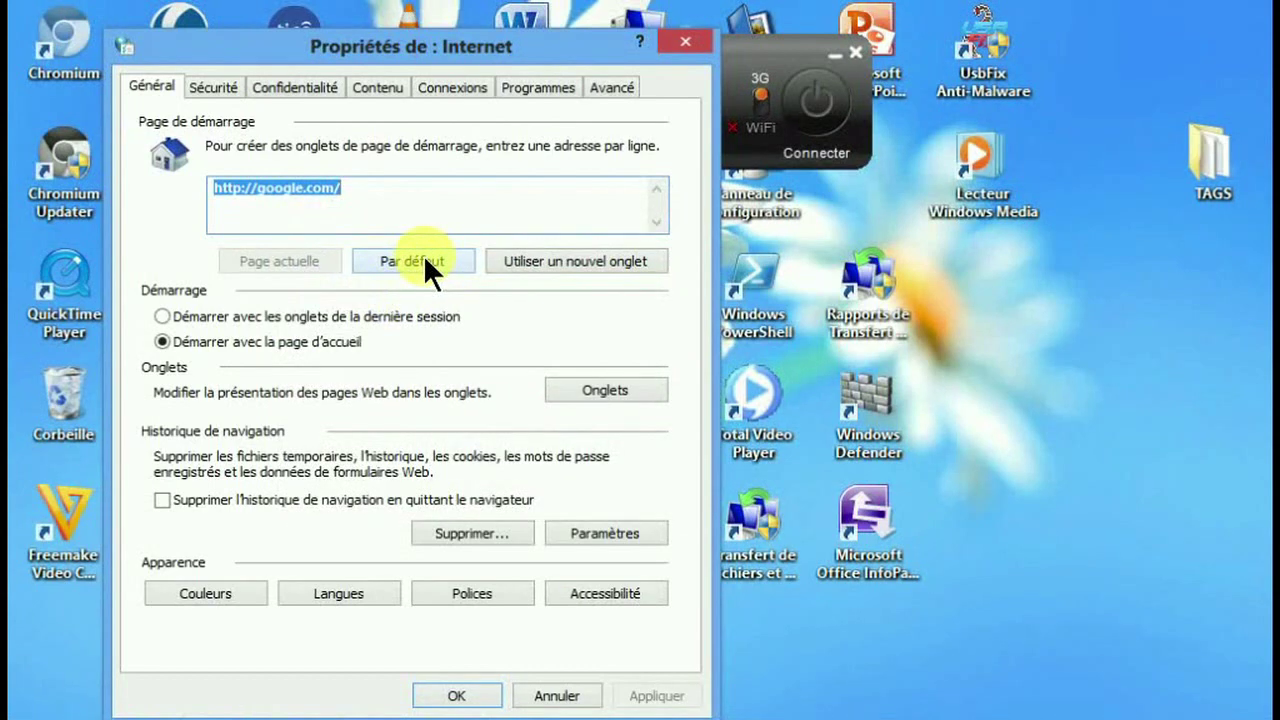
# Cut the start page address and reset the start page to its default
pyautogui.rightClick(300, 186)
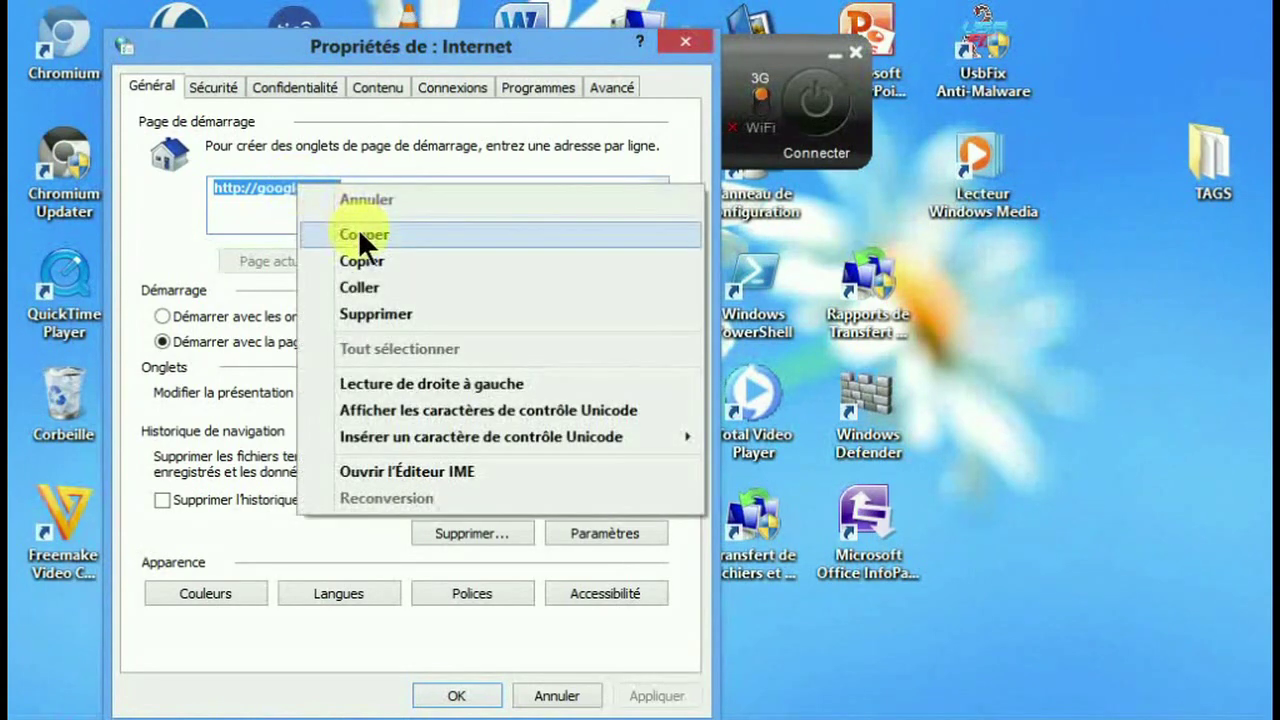
pyautogui.click(360, 234)
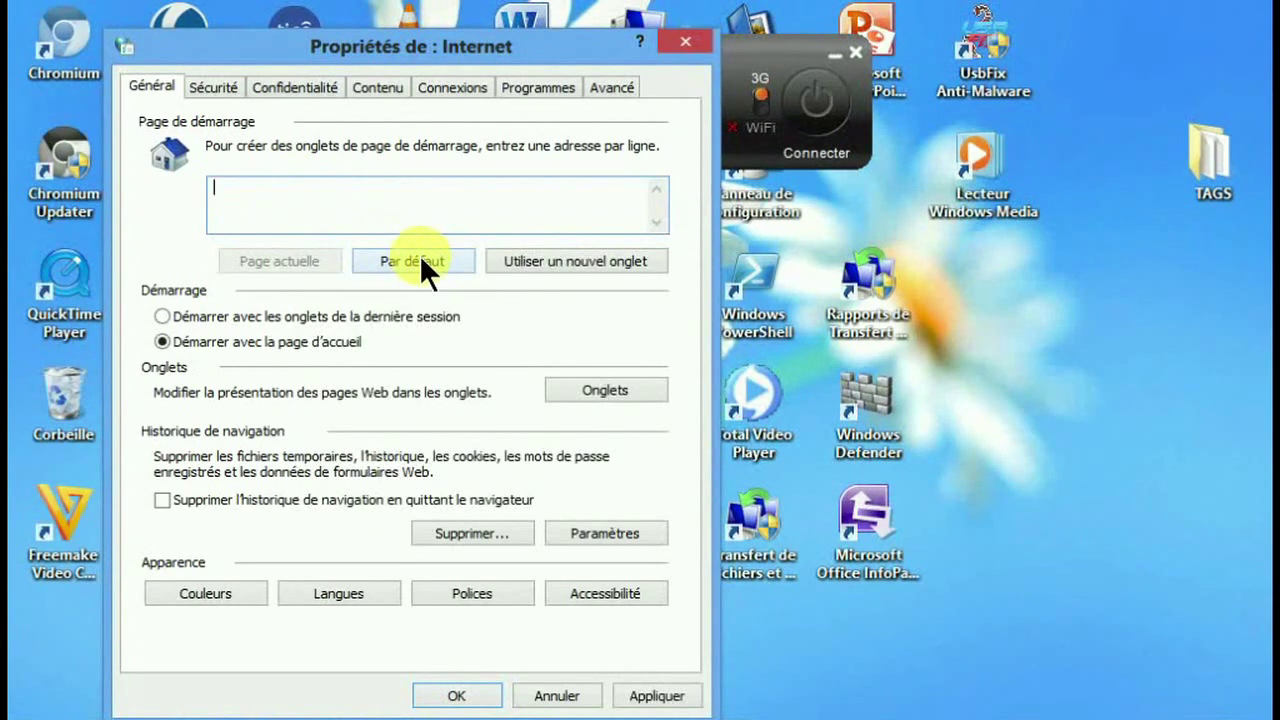
pyautogui.click(419, 256)
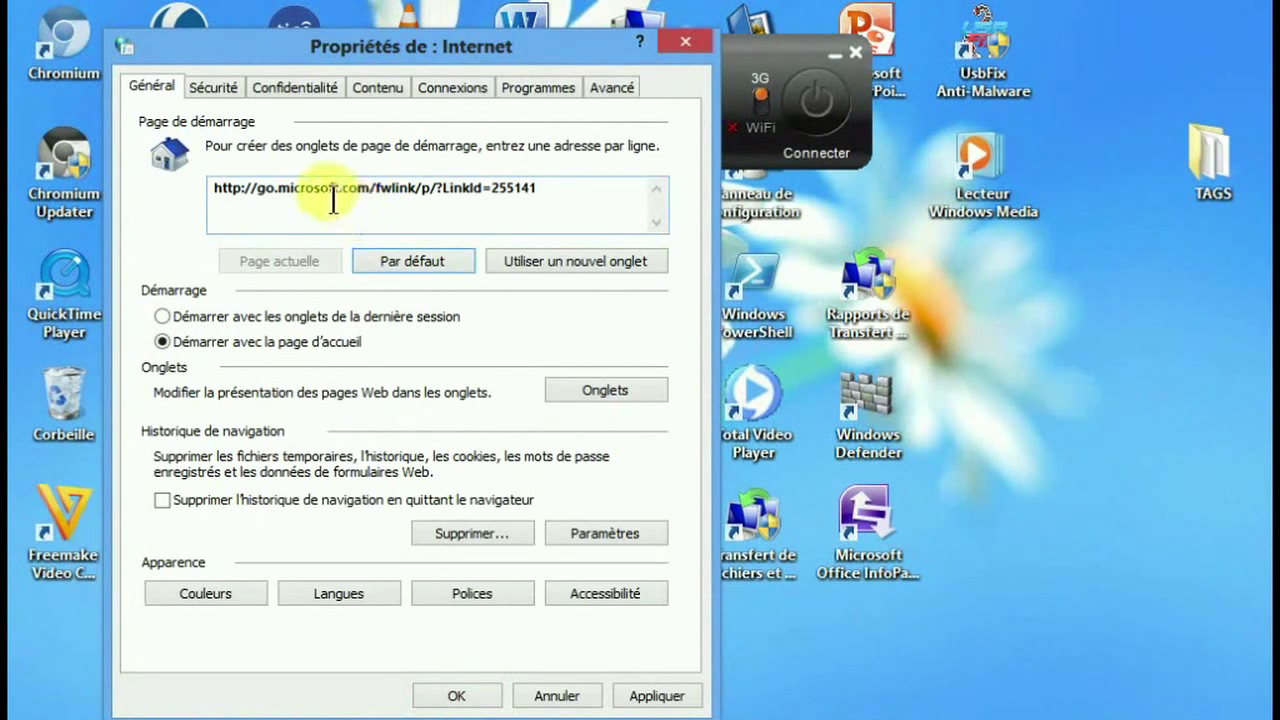
pyautogui.moveTo(314, 190); pyautogui.dragTo(382, 200)
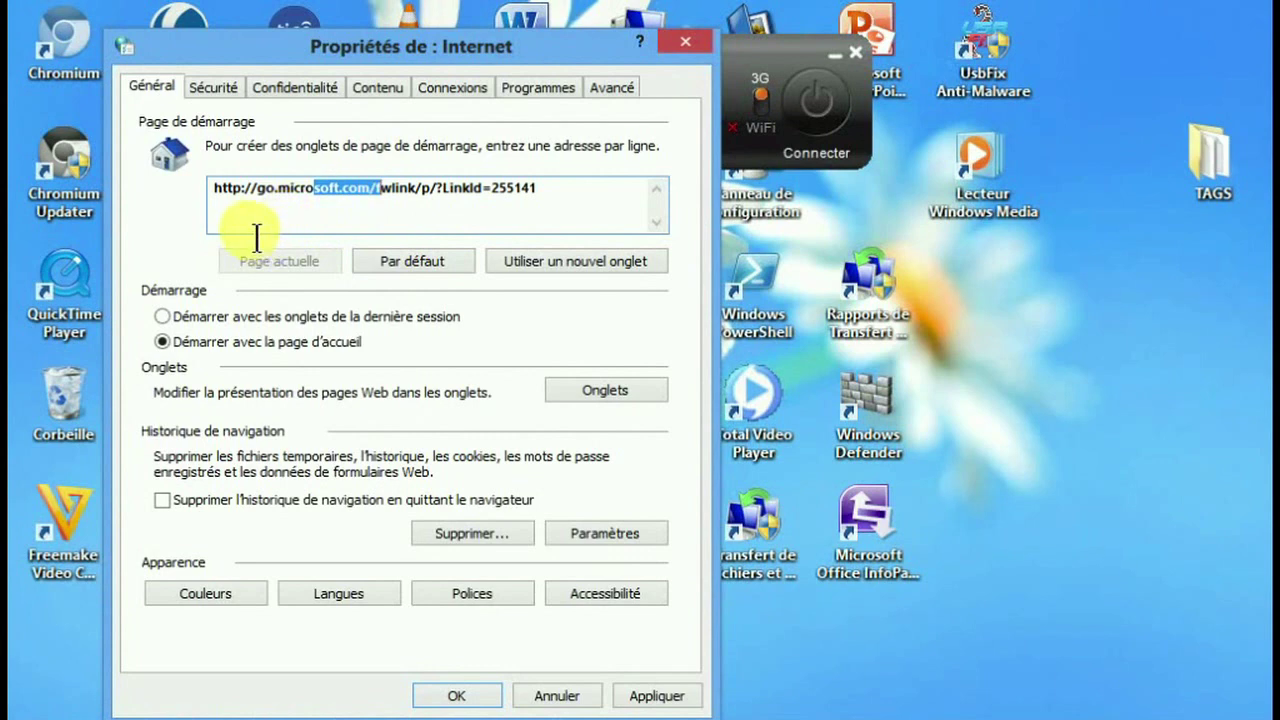
pyautogui.moveTo(214, 190); pyautogui.dragTo(609, 220)
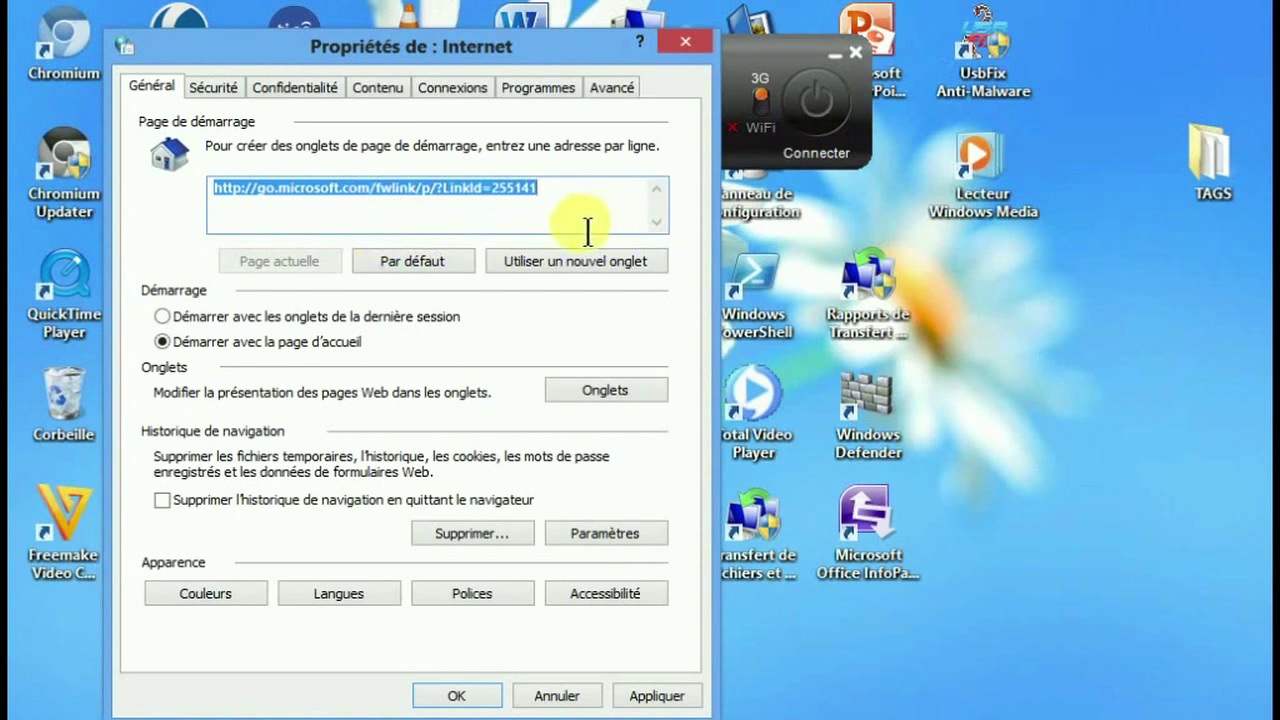
pyautogui.press('Delete')
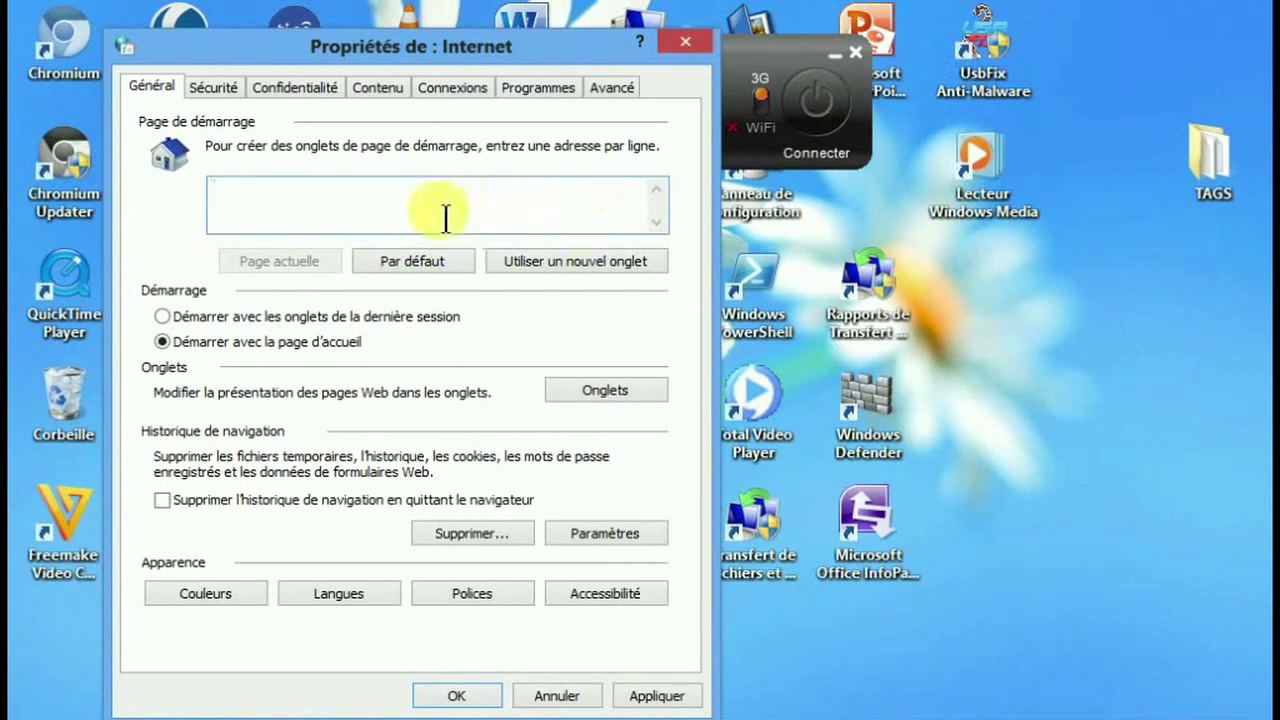
pyautogui.rightClick(226, 191)
pyautogui.click(287, 294)
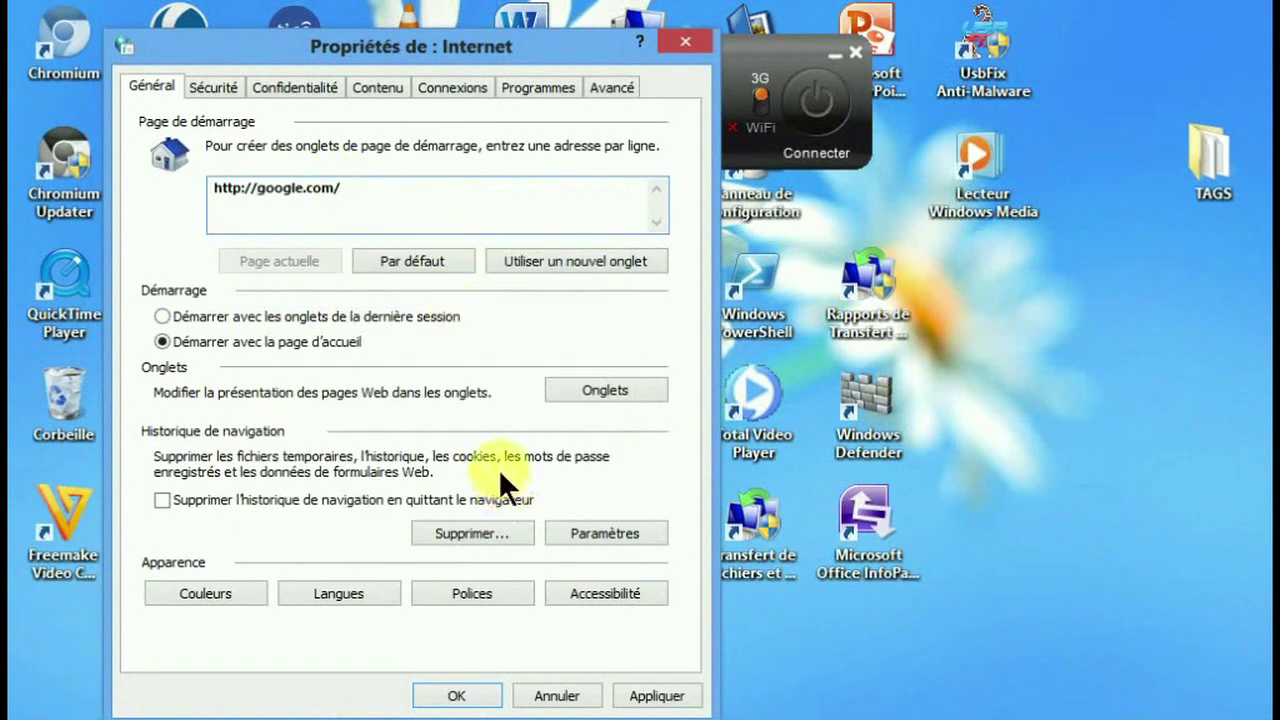
pyautogui.click(656, 696)
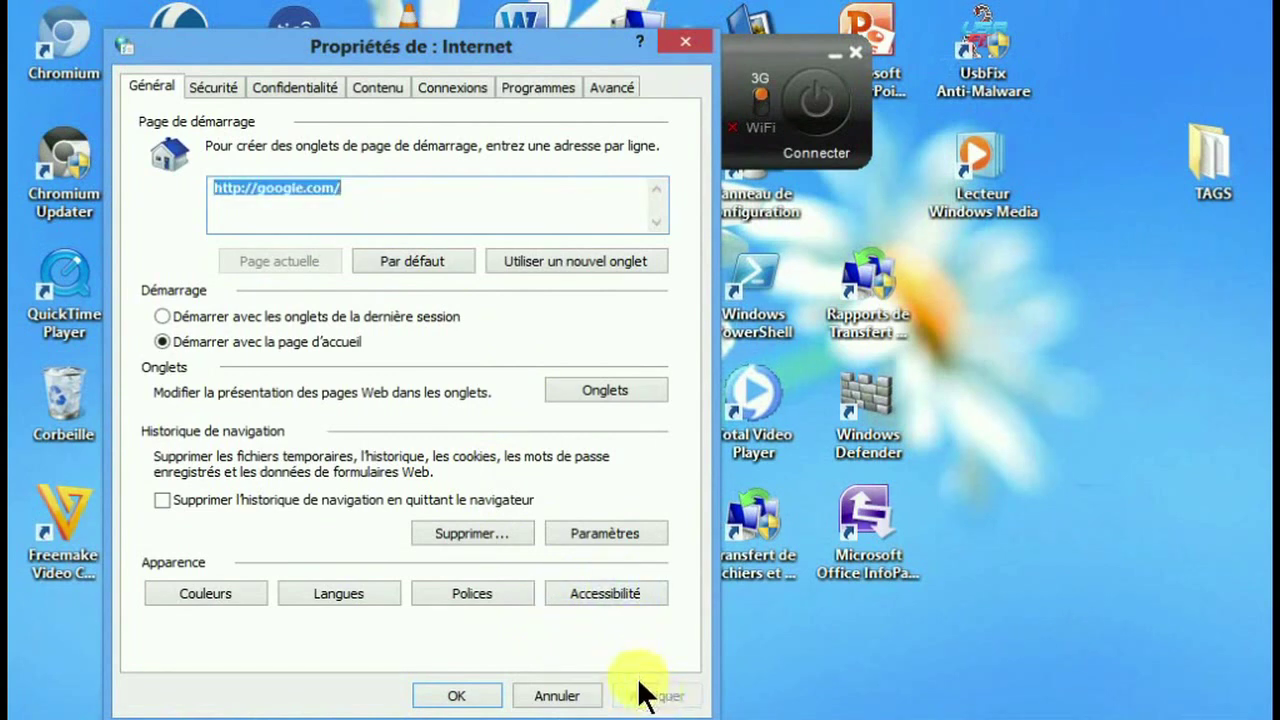
pyautogui.click(457, 697)
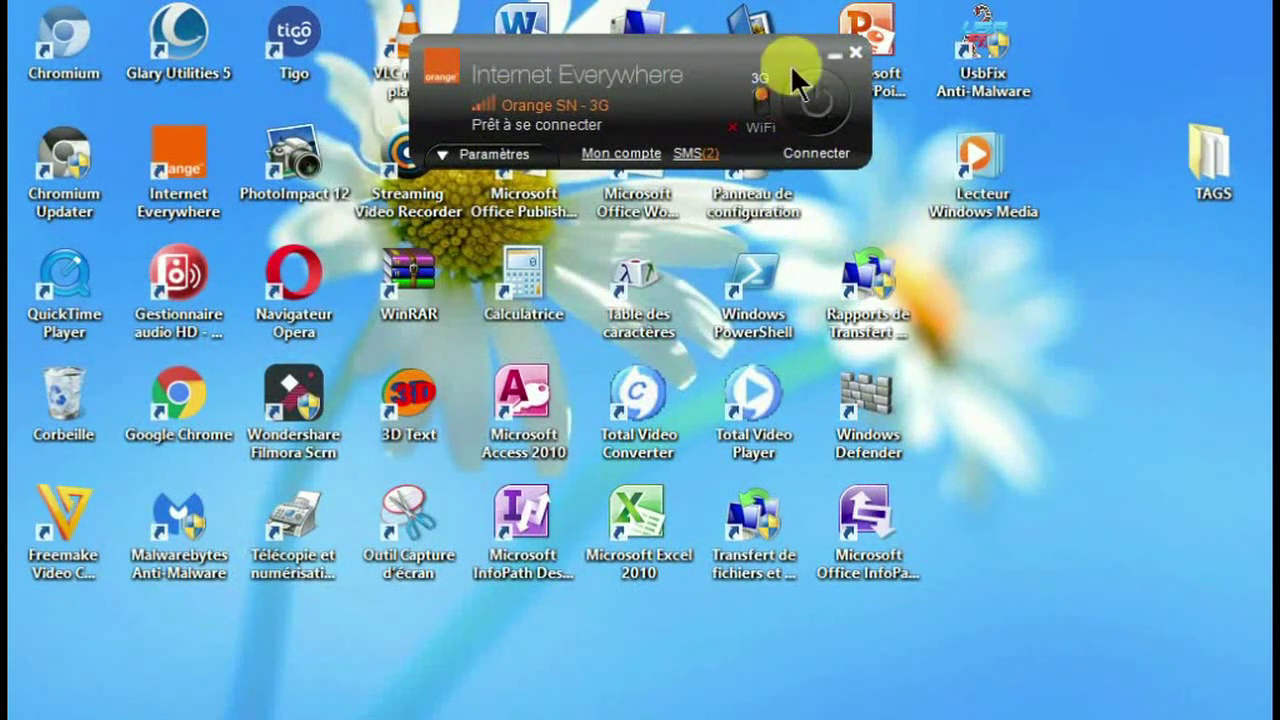
# Minimise Internet Everywhere and open the user account control settings from Système et sécurité in the control panel
pyautogui.click(835, 54)
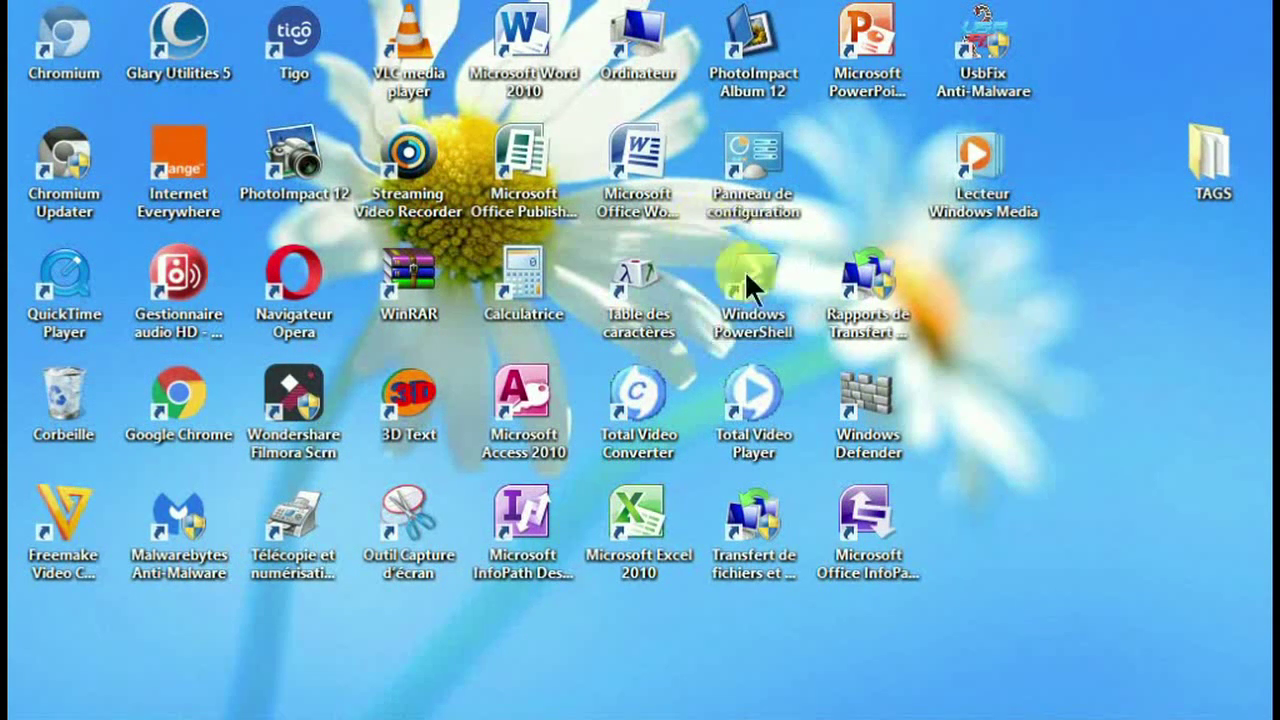
pyautogui.doubleClick(765, 151)
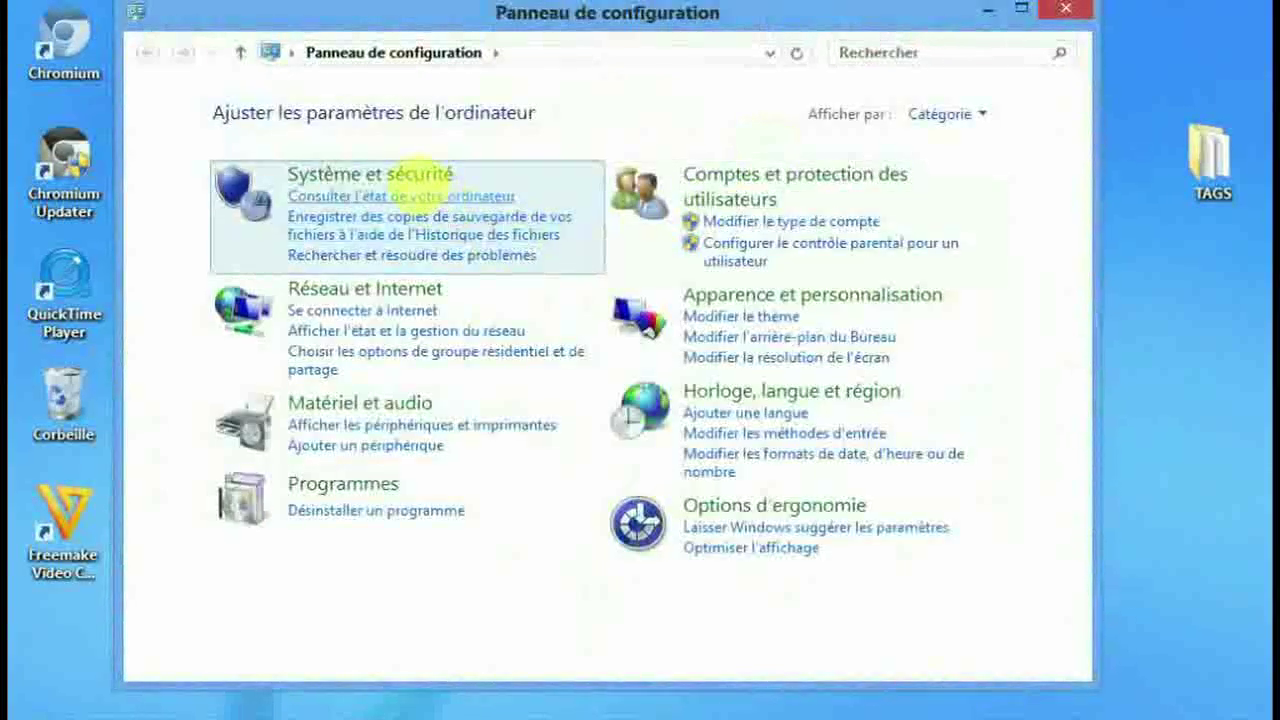
pyautogui.click(416, 180)
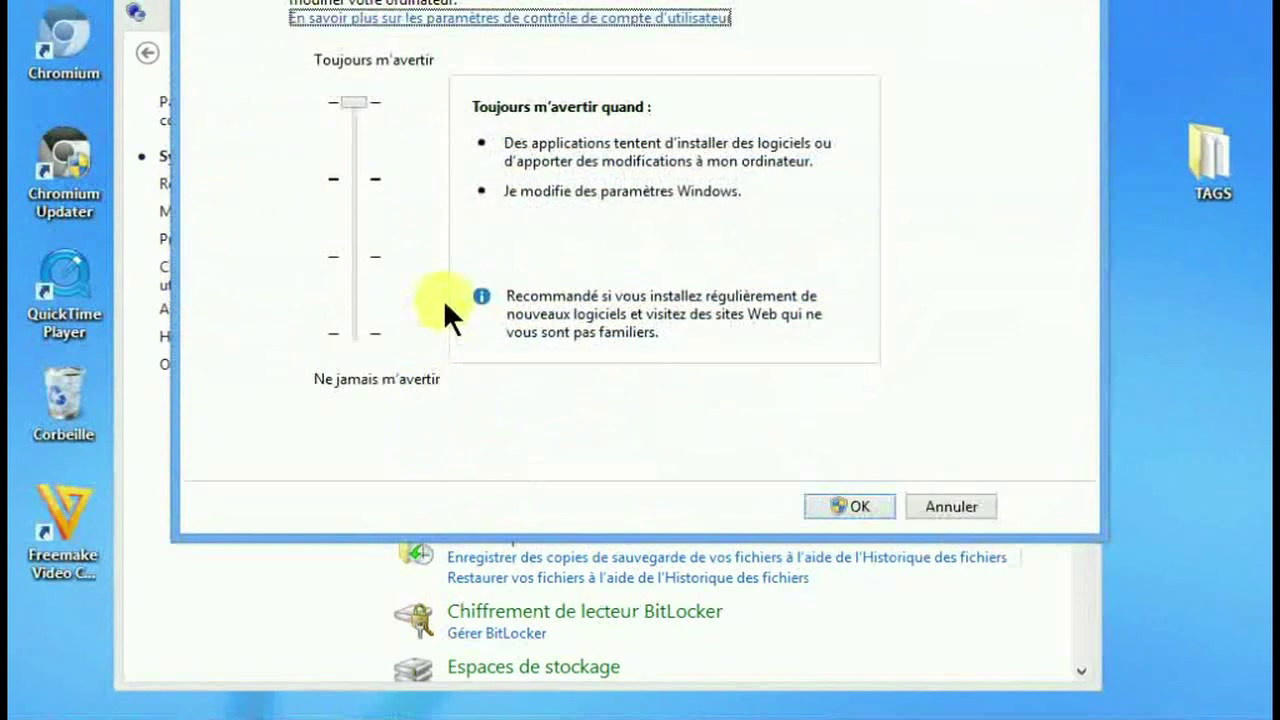
# Try the user account control level Ne jamais m'avertir, restore Toujours m'avertir, and cancel the settings
pyautogui.click(357, 101)
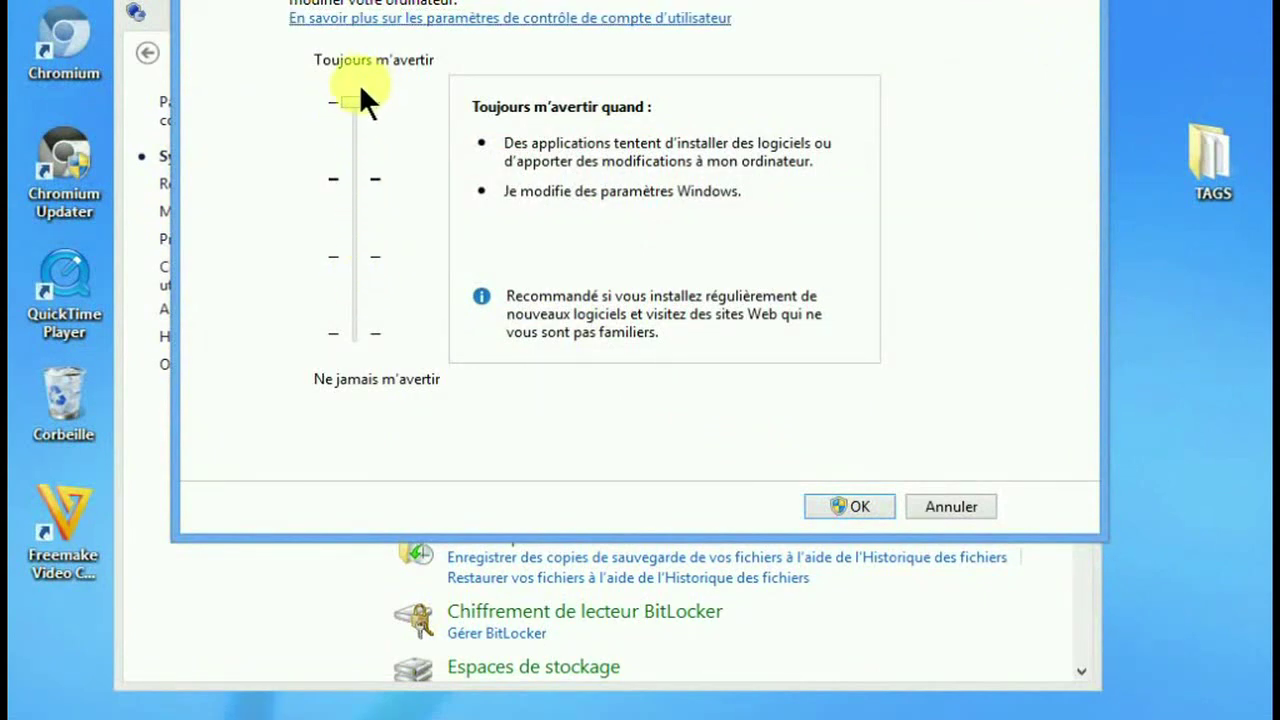
pyautogui.moveTo(352, 104); pyautogui.dragTo(344, 330)
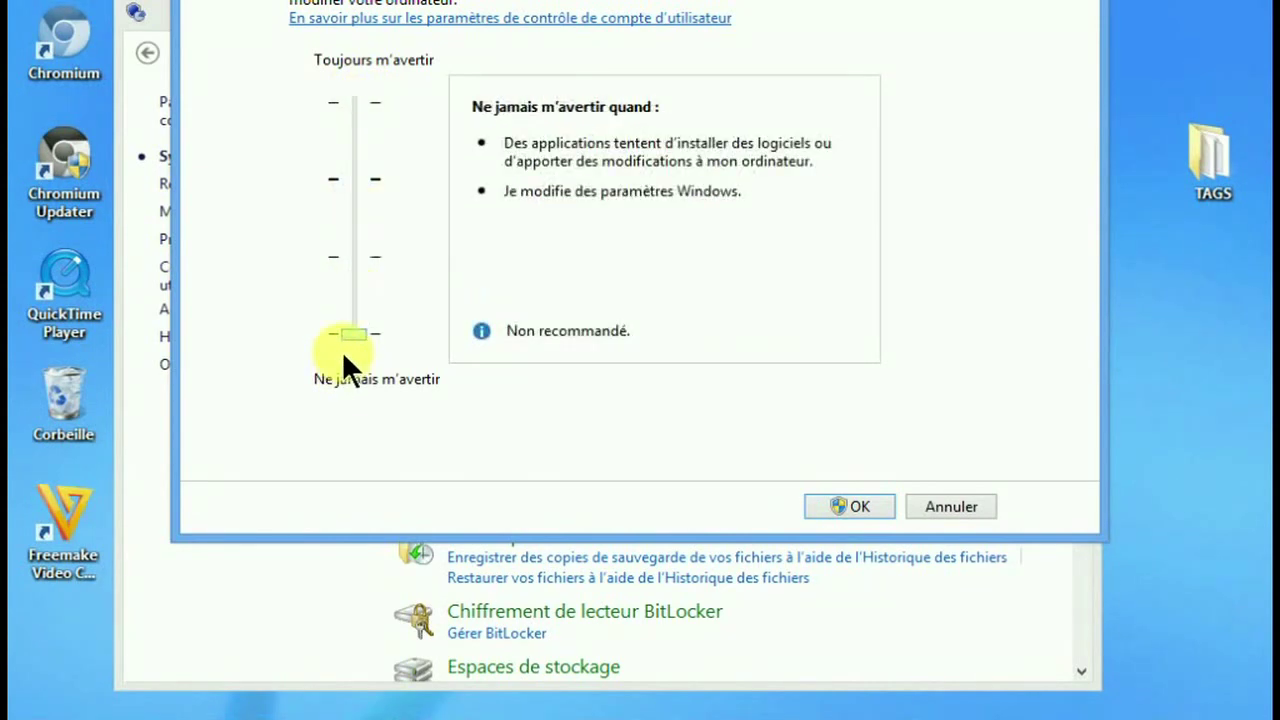
pyautogui.moveTo(342, 338); pyautogui.dragTo(365, 118)
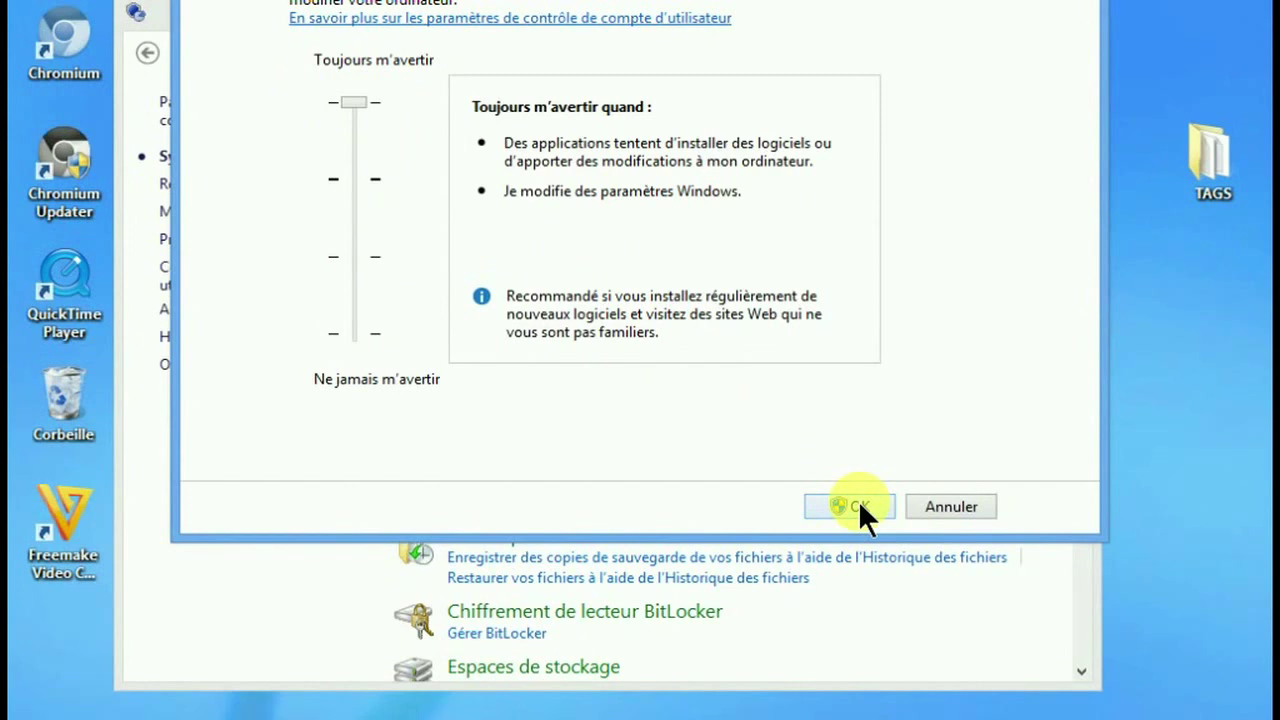
pyautogui.click(950, 507)
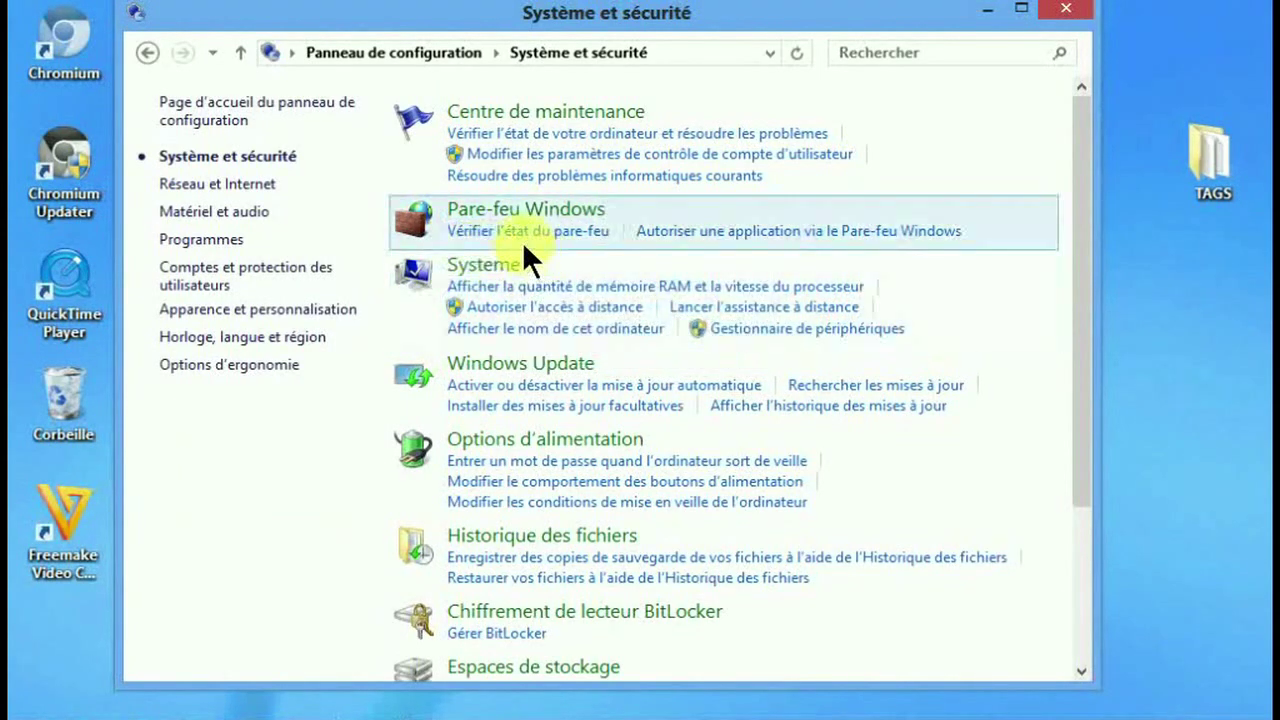
# Check the Pare-feu Windows status page and return to Système et sécurité
pyautogui.click(526, 209)
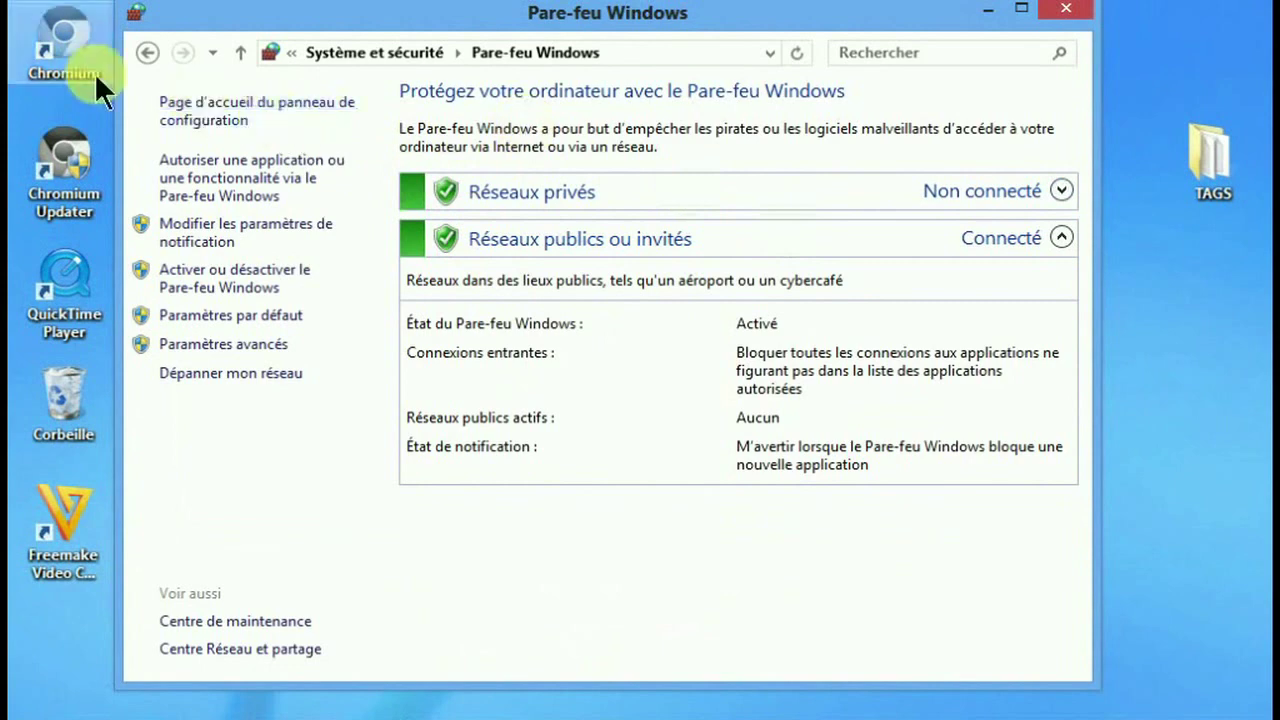
pyautogui.click(151, 44)
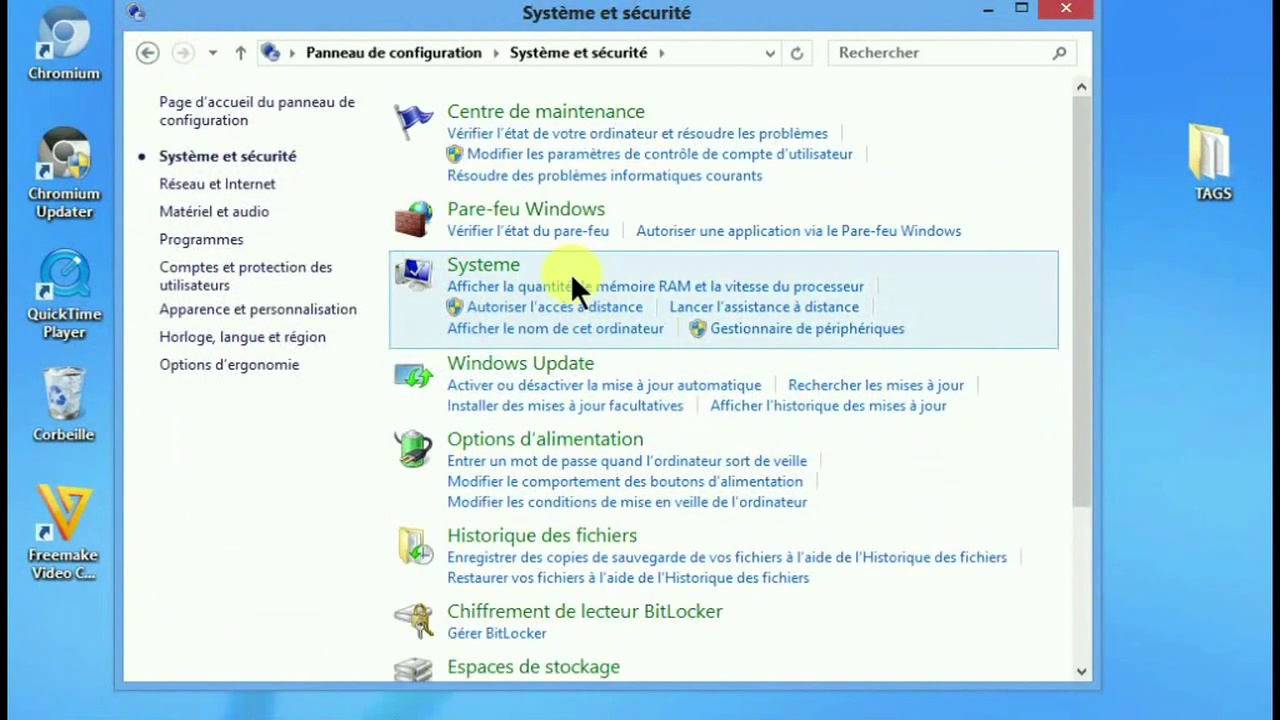
# Open the Windows Update settings and set important updates to Installer les mises à jour automatiquement (recommandé)
pyautogui.click(540, 368)
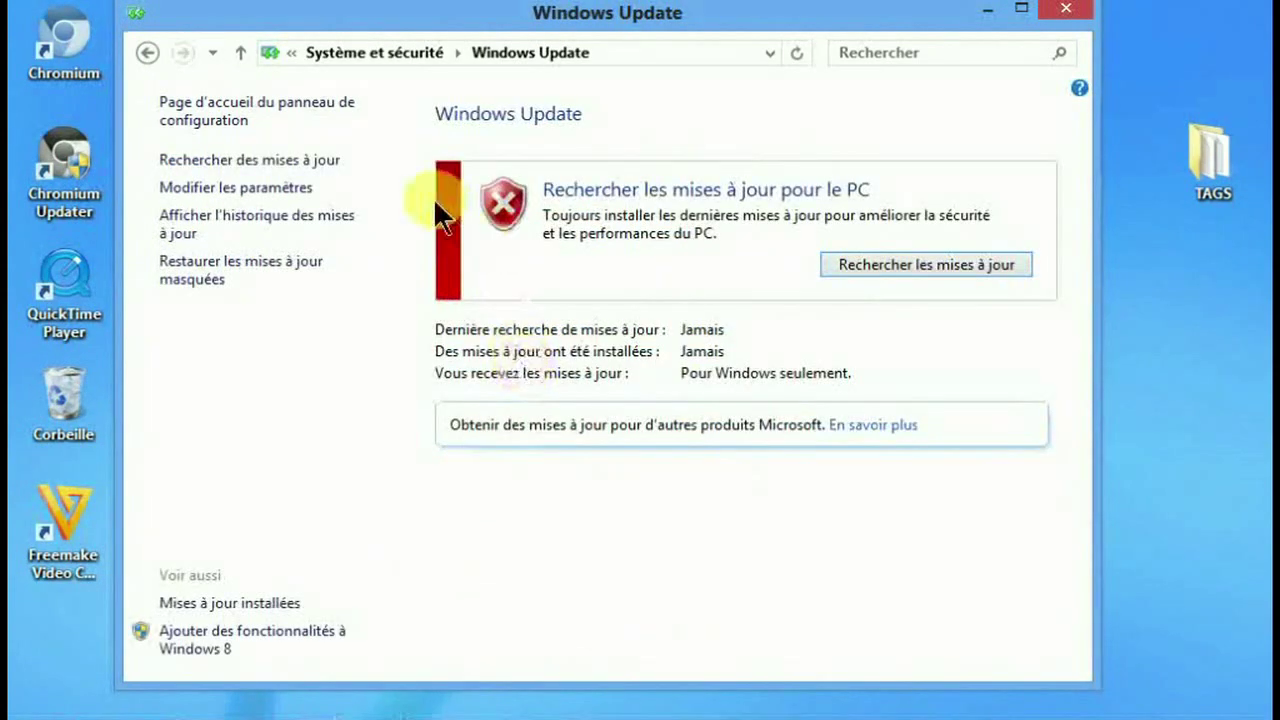
pyautogui.click(279, 203)
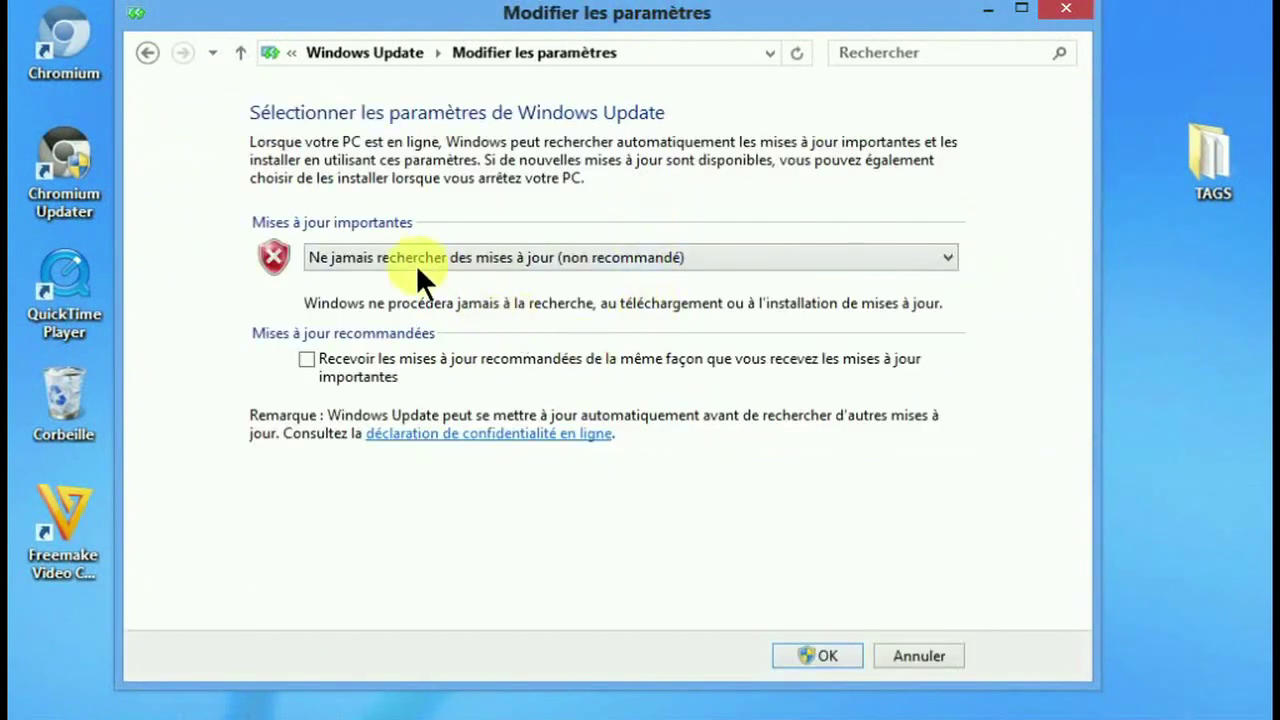
pyautogui.click(403, 258)
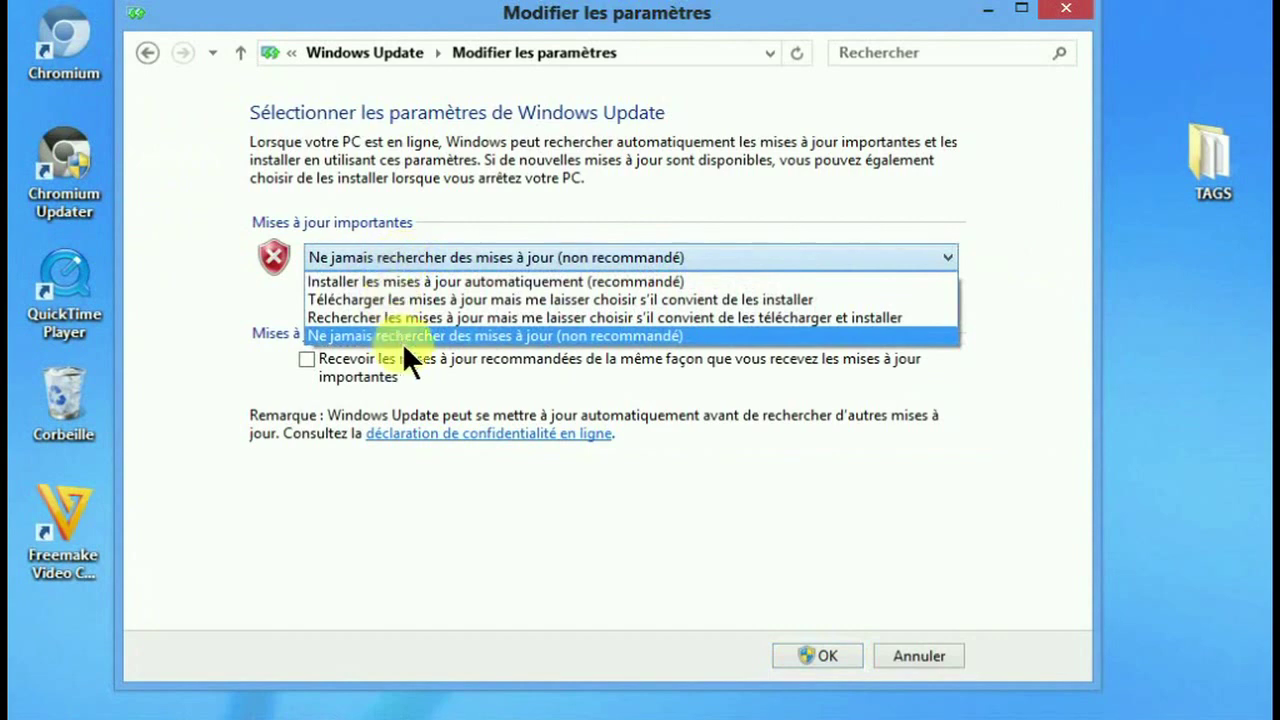
pyautogui.click(371, 280)
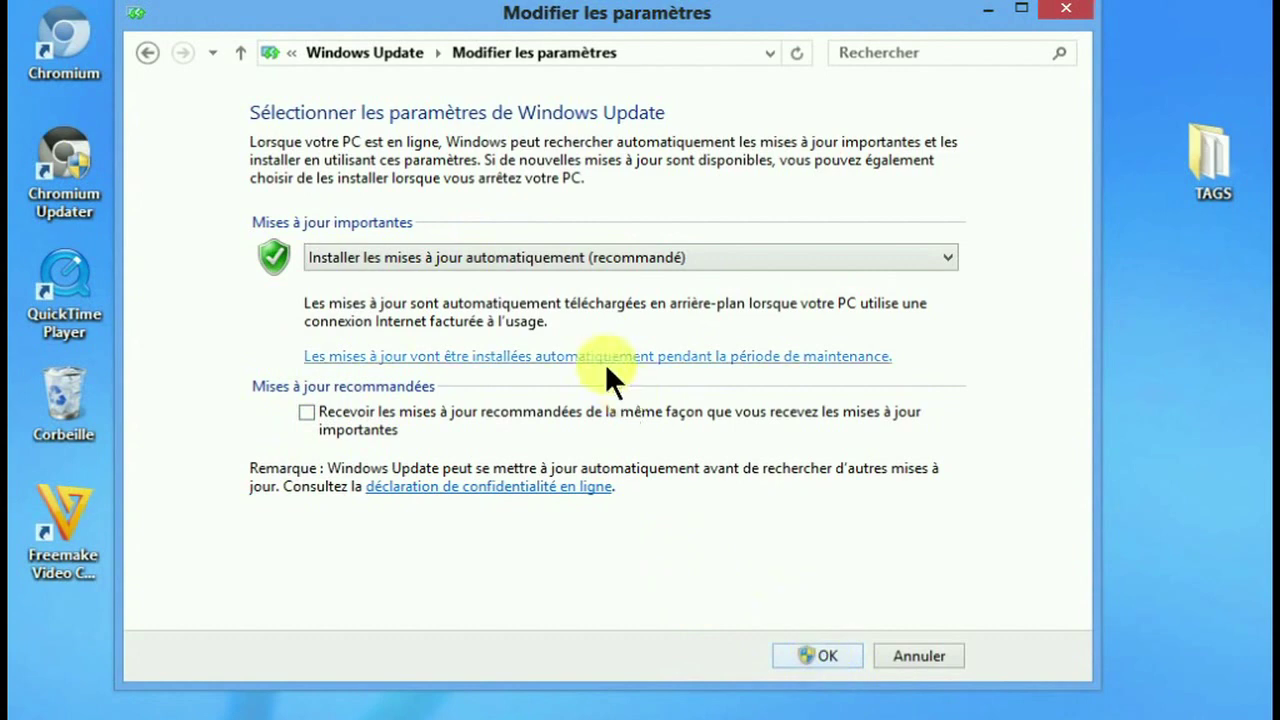
# Set important updates to Ne jamais rechercher des mises à jour (non recommandé) and confirm the Windows Update settings
pyautogui.click(391, 258)
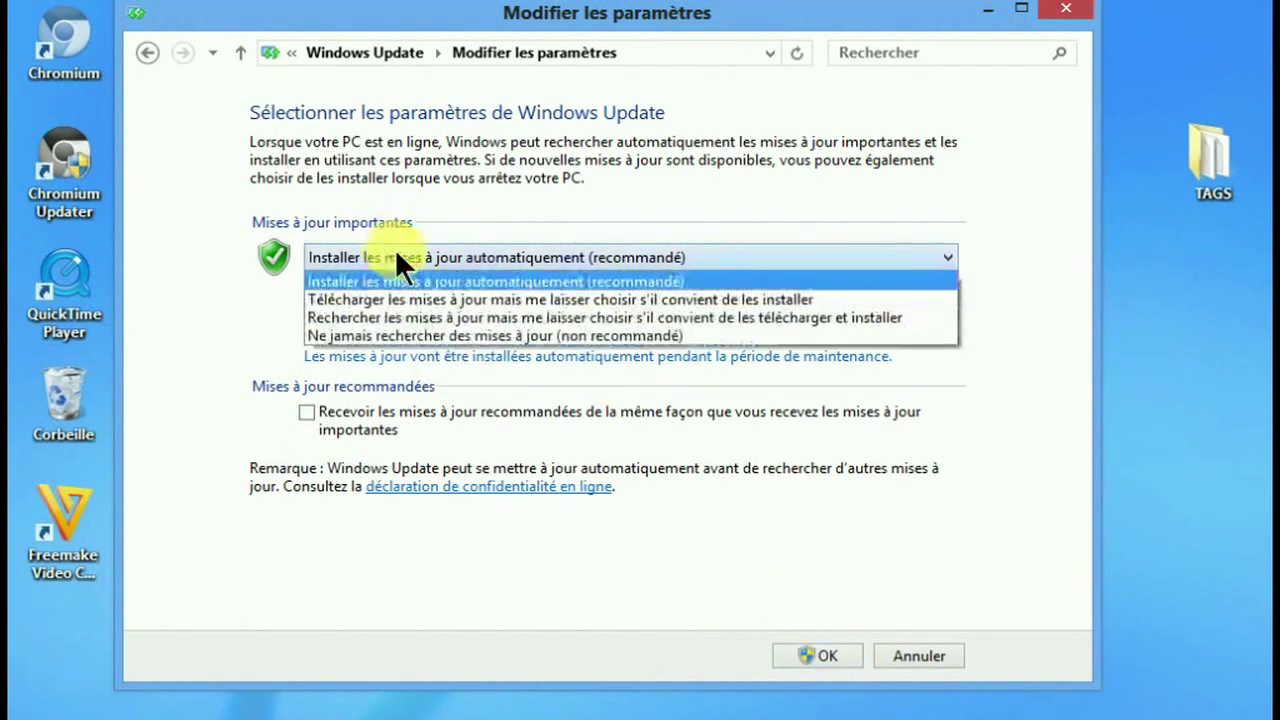
pyautogui.click(402, 334)
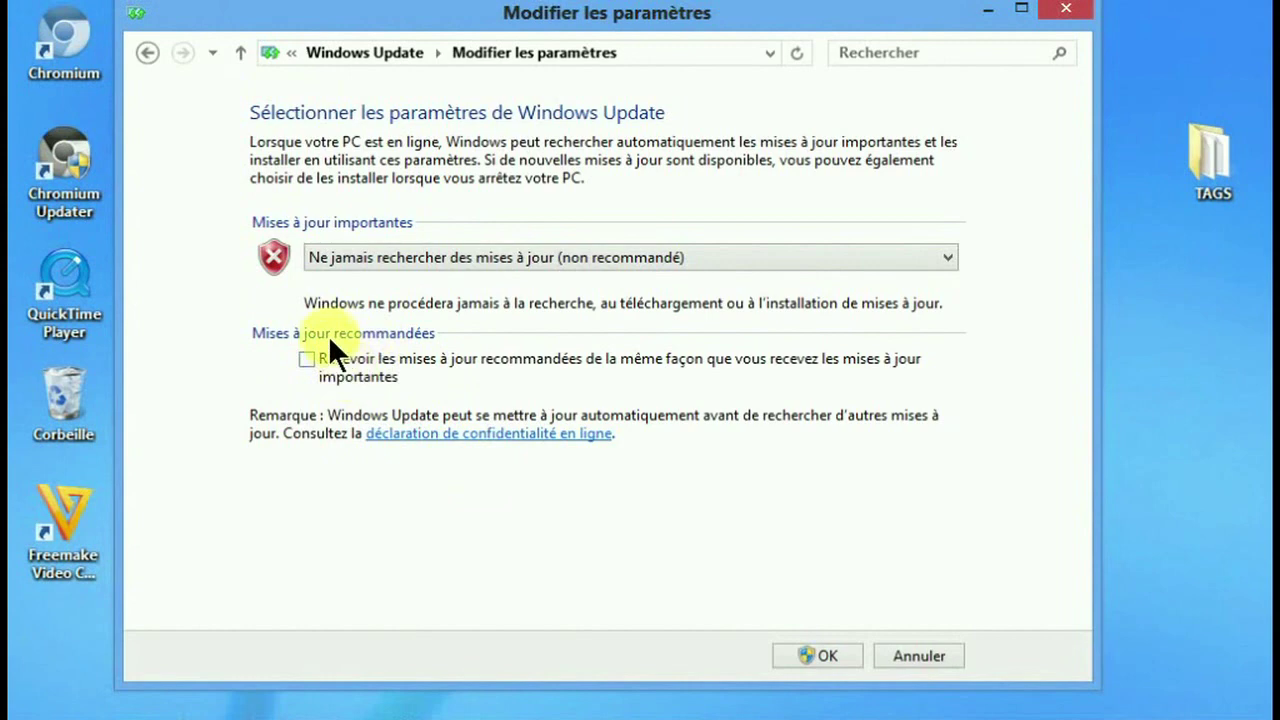
pyautogui.click(809, 657)
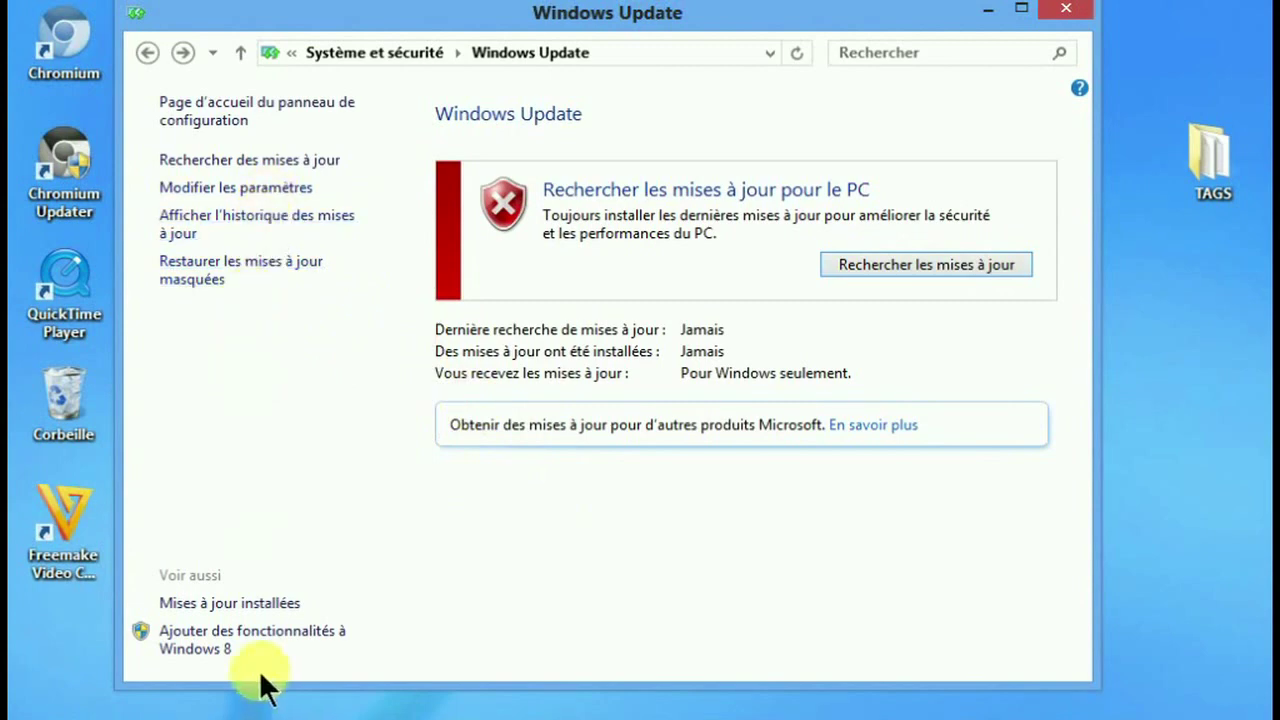
# View the installed updates list, then return to Système et sécurité and look through its remaining categories
pyautogui.click(238, 606)
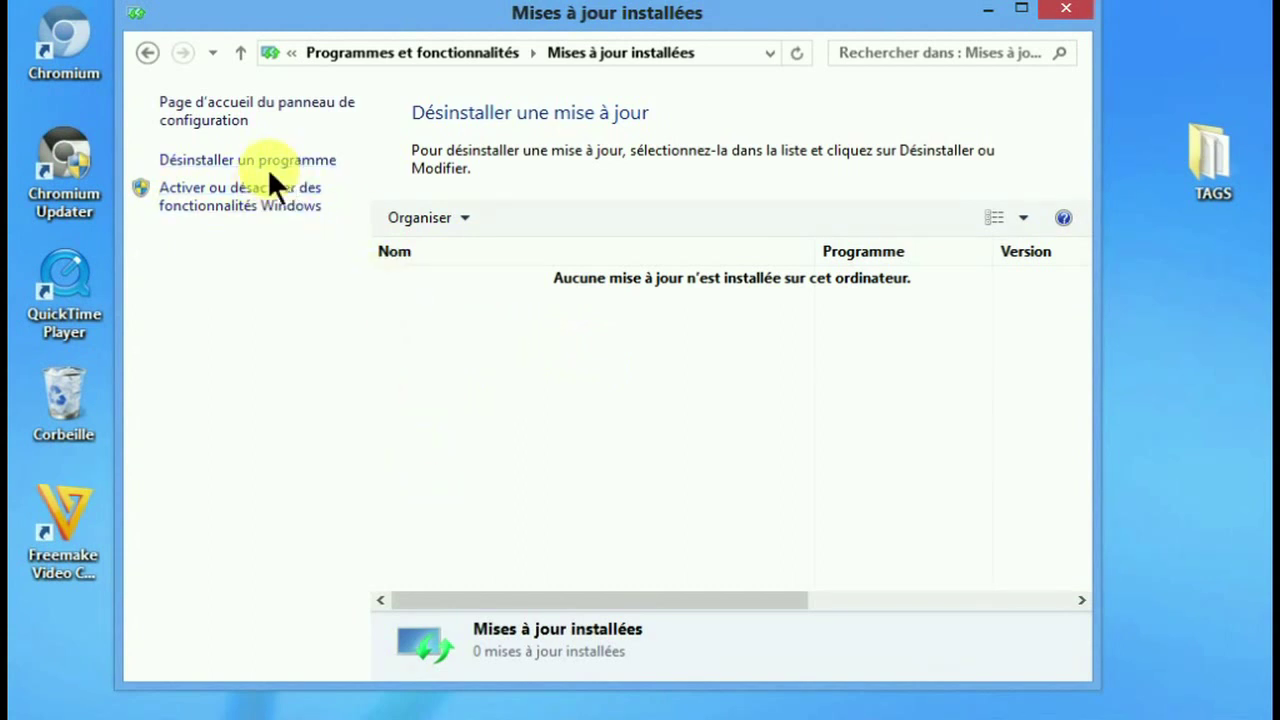
pyautogui.click(148, 52)
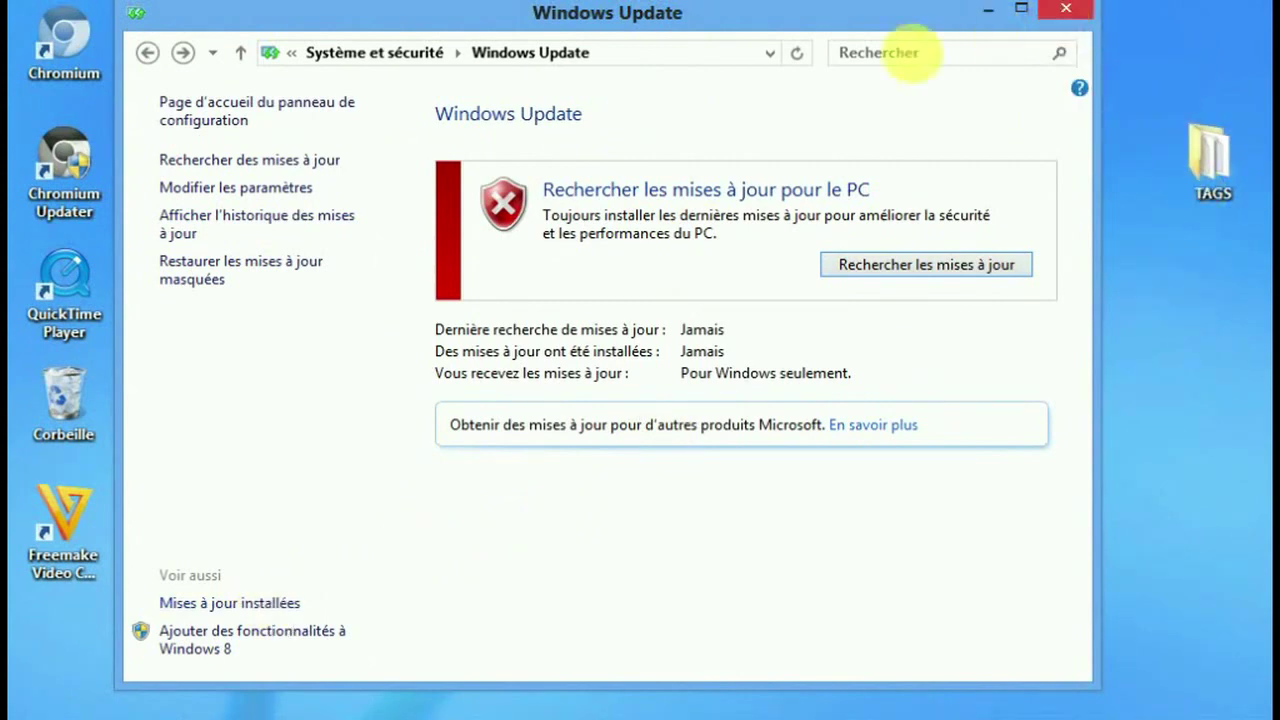
pyautogui.click(149, 50)
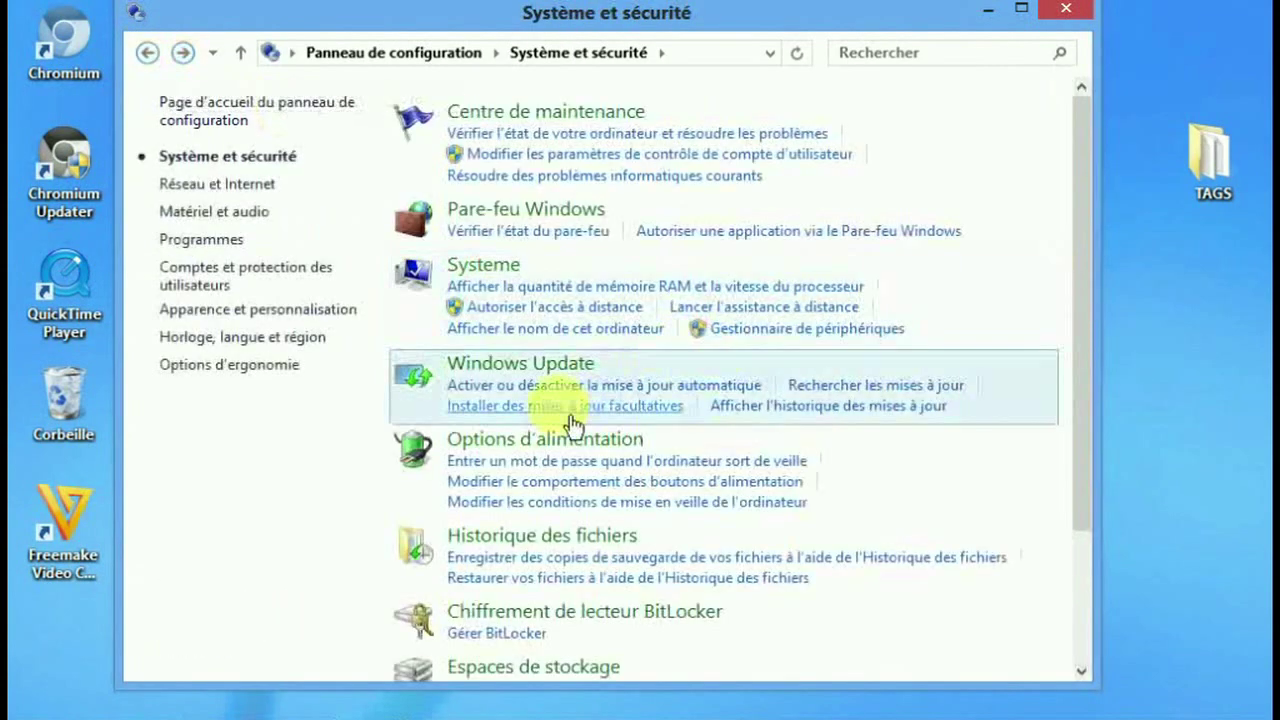
pyautogui.scroll(-2, 624, 409)
pyautogui.scroll(-3, 648, 446)
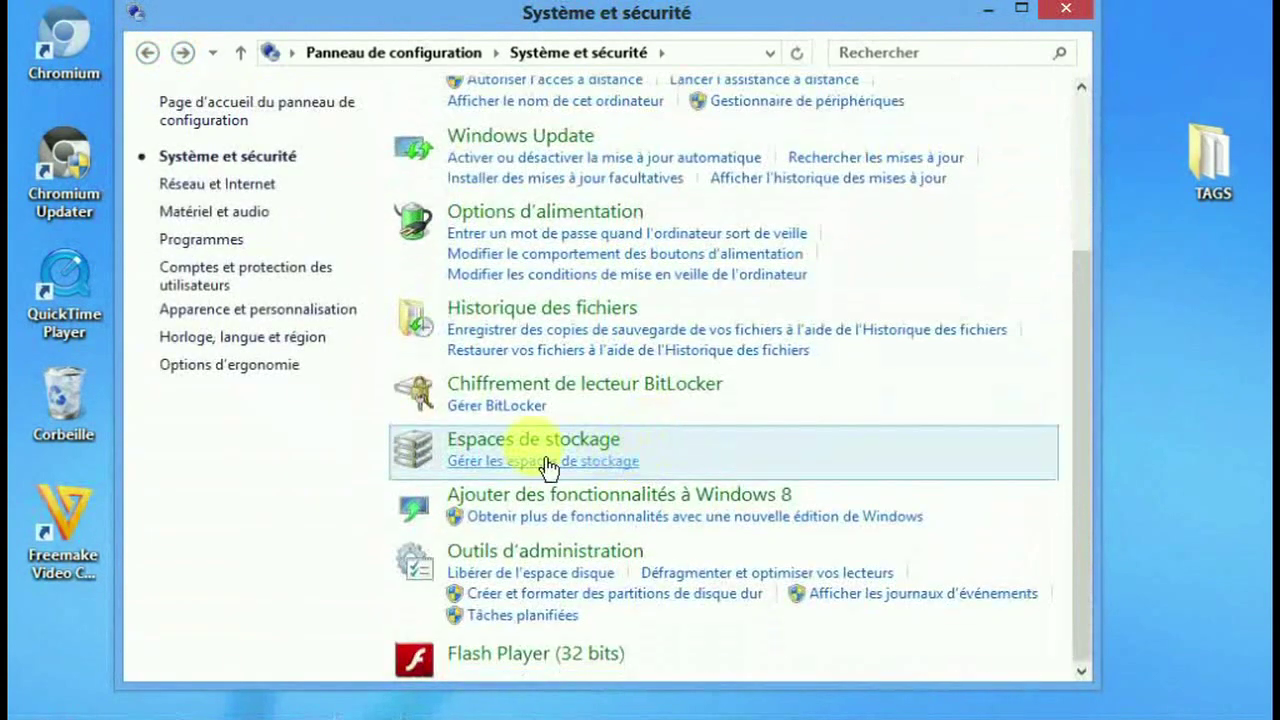
pyautogui.scroll(3, 571, 290)
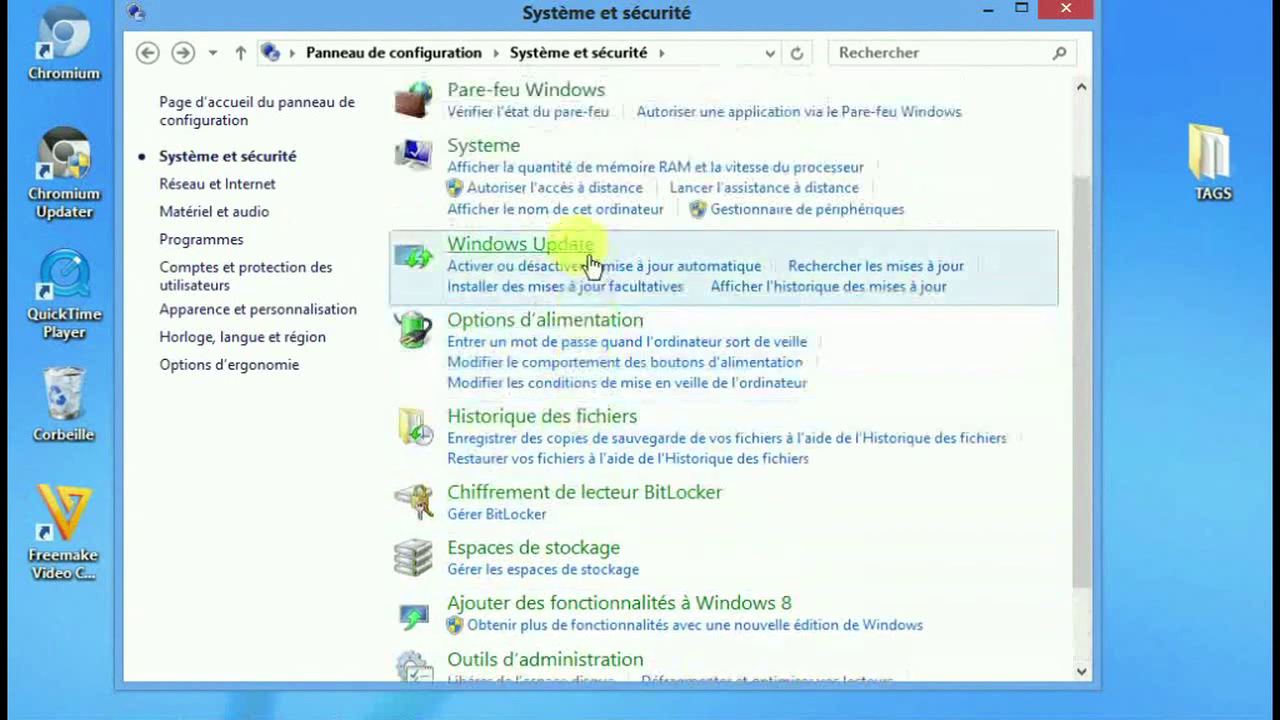
pyautogui.scroll(1, 605, 251)
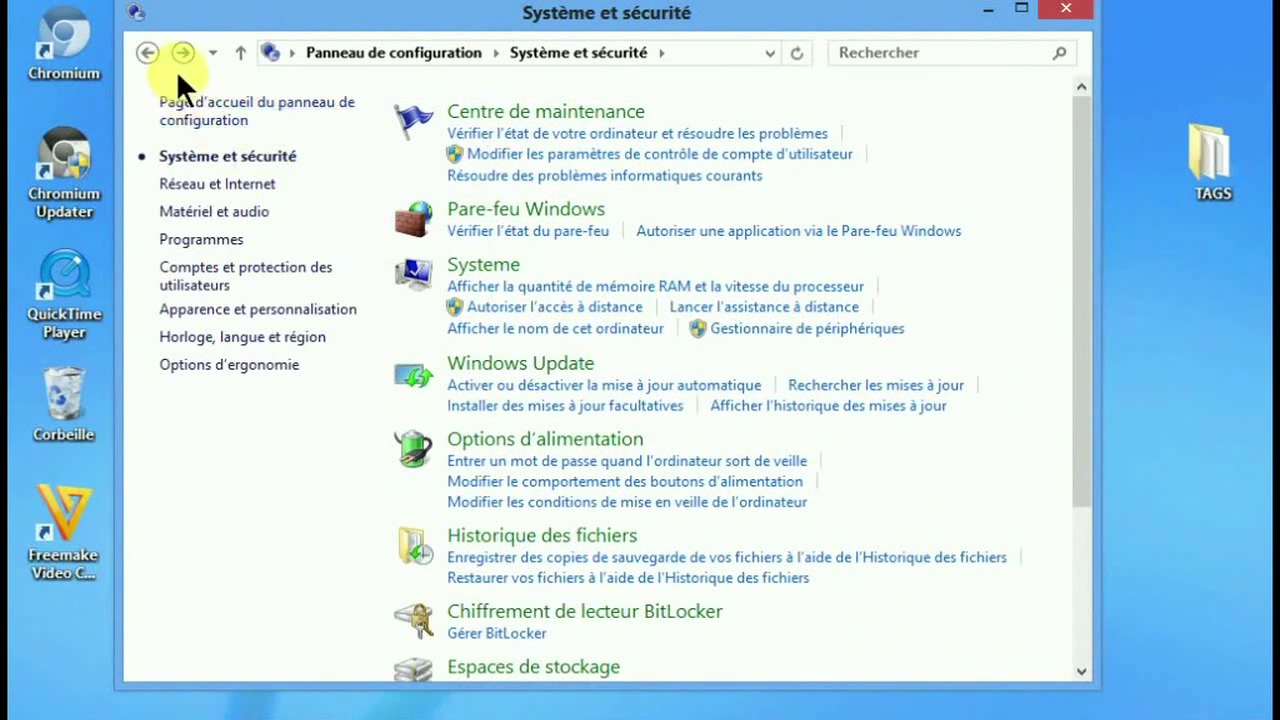
# Turn off the Windows location platform in the Paramètres de localisation of Matériel et audio and apply the change
pyautogui.click(147, 53)
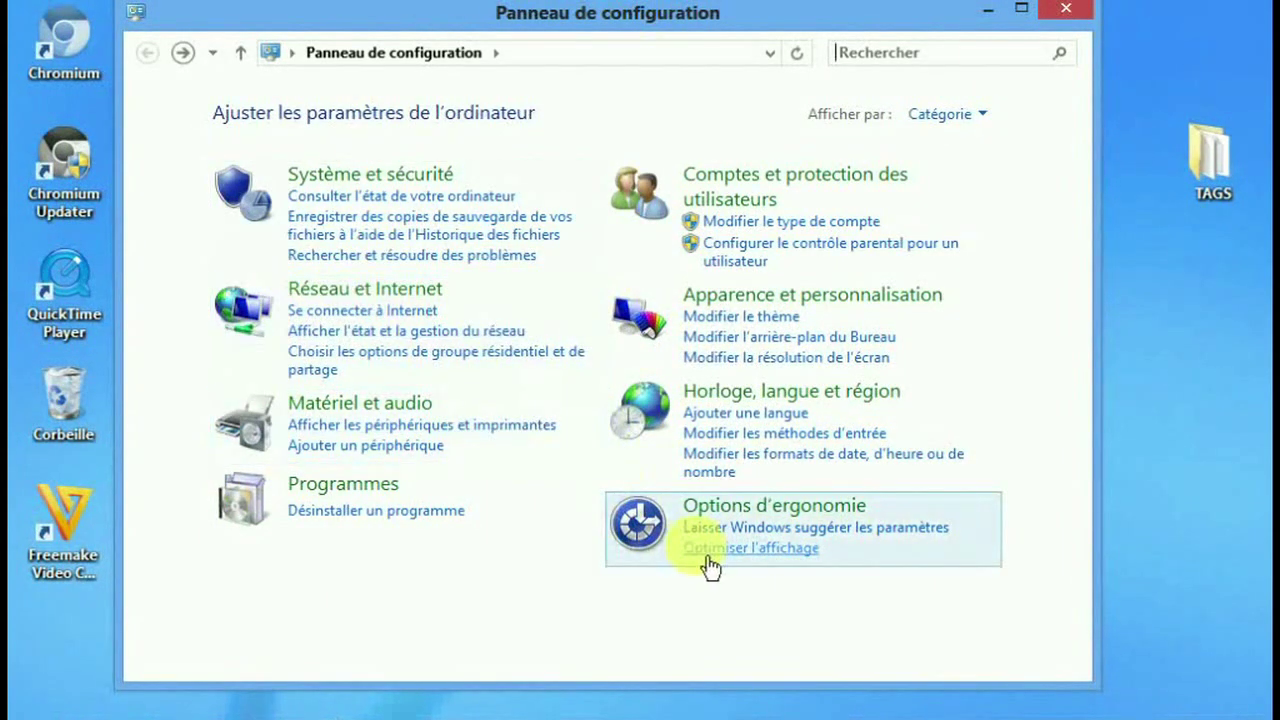
pyautogui.click(412, 406)
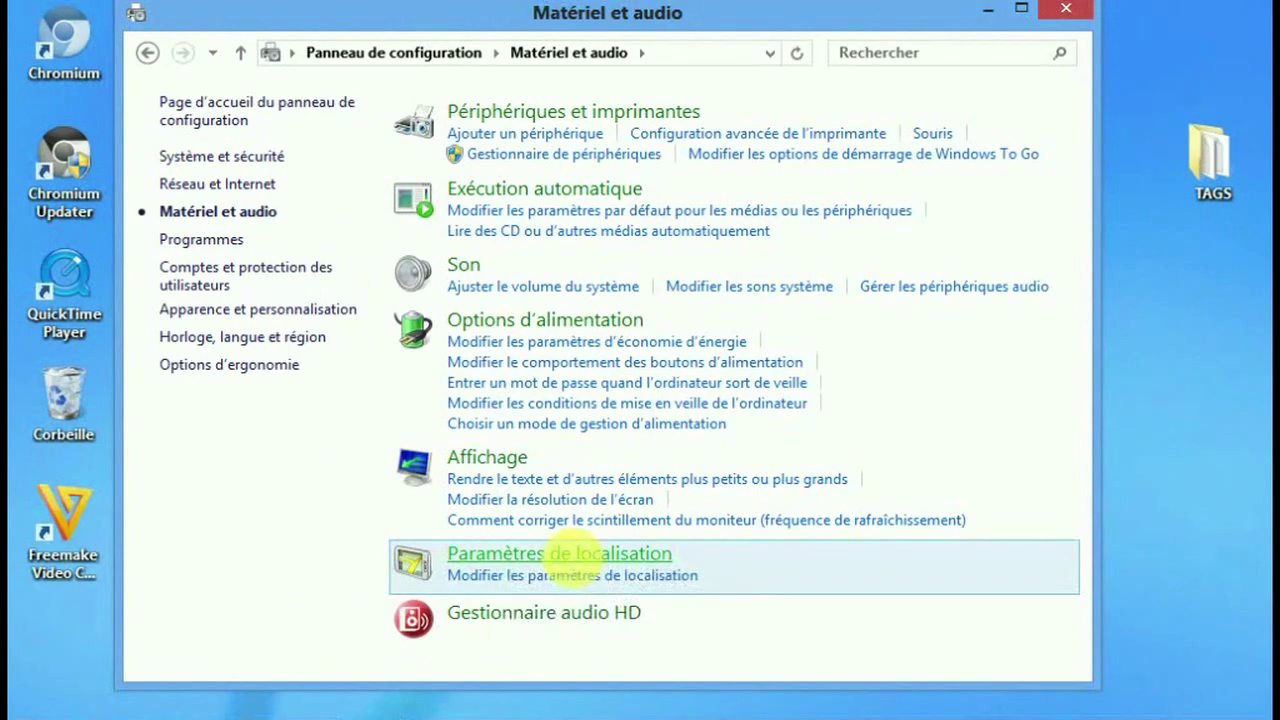
pyautogui.click(565, 555)
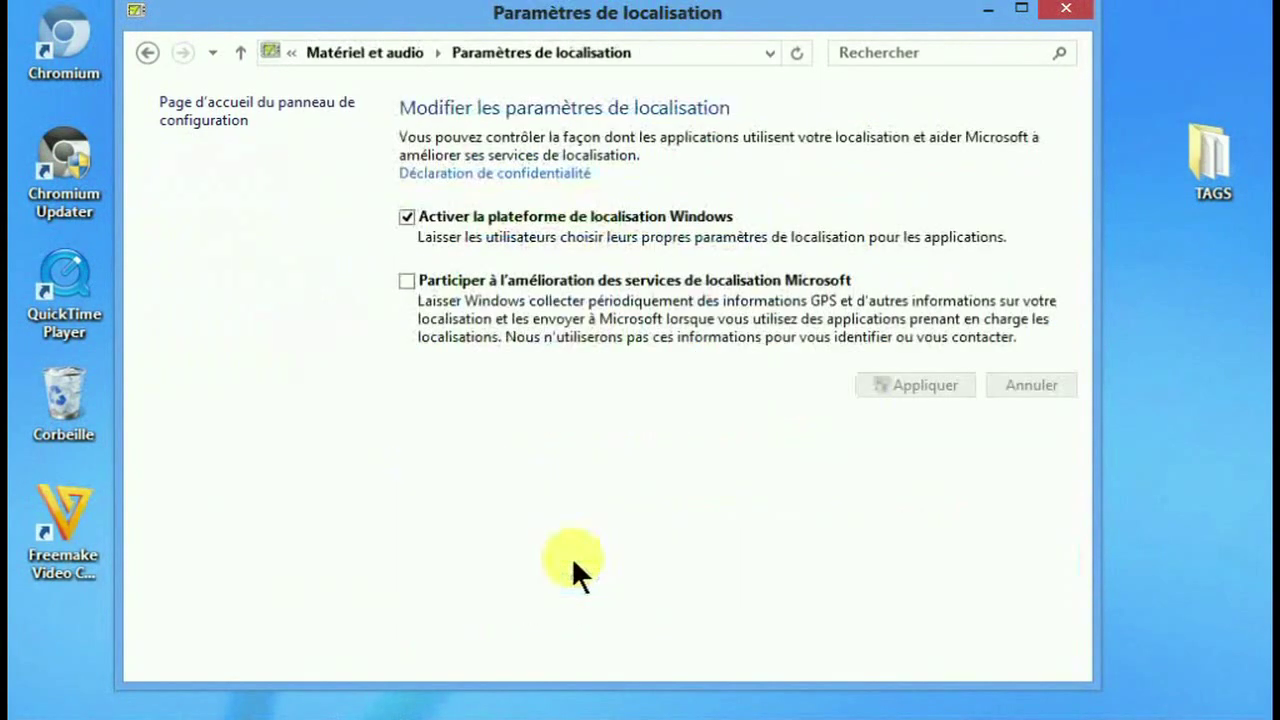
pyautogui.click(407, 216)
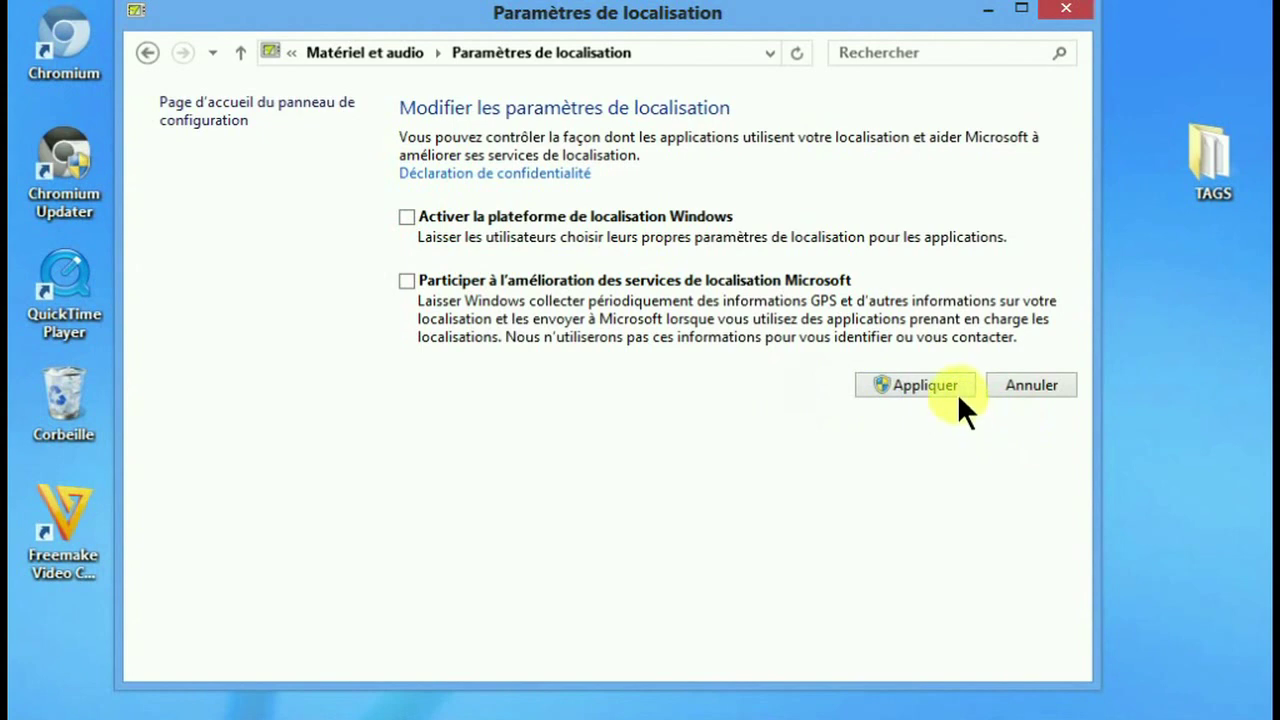
pyautogui.click(957, 393)
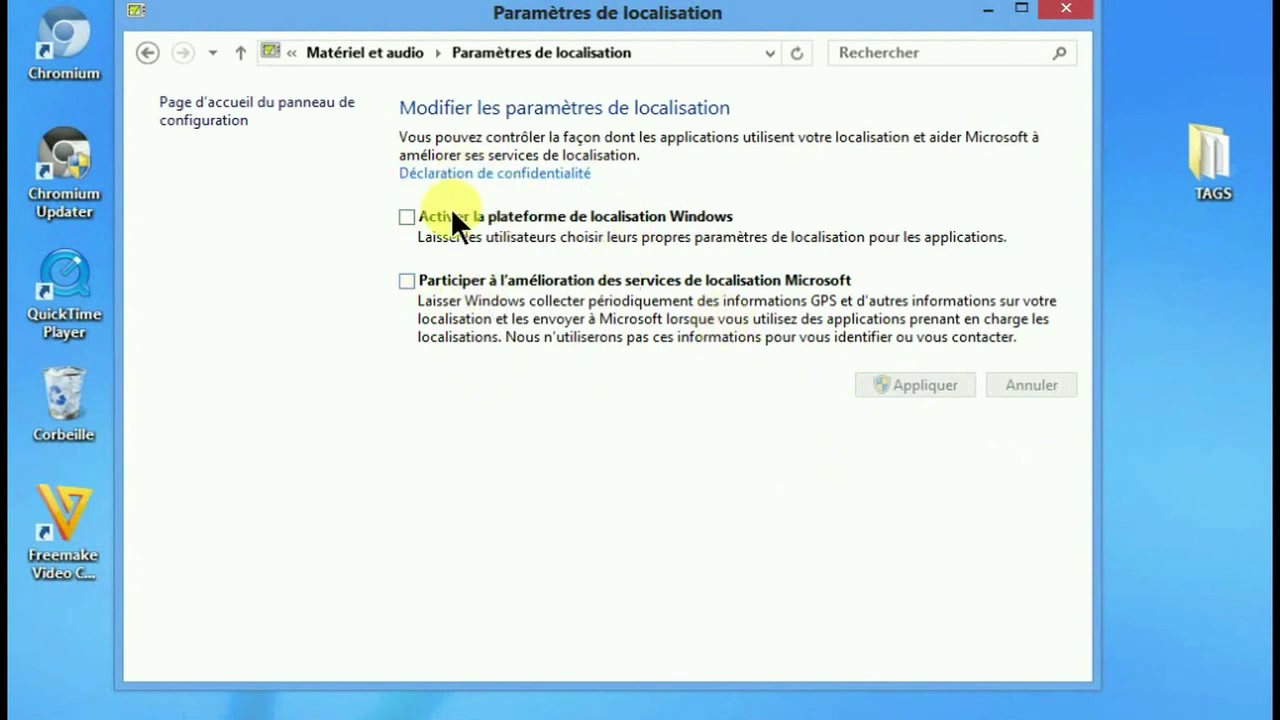
# Return to Système et sécurité and show the Utilisation à distance settings of the advanced system properties
pyautogui.click(149, 51)
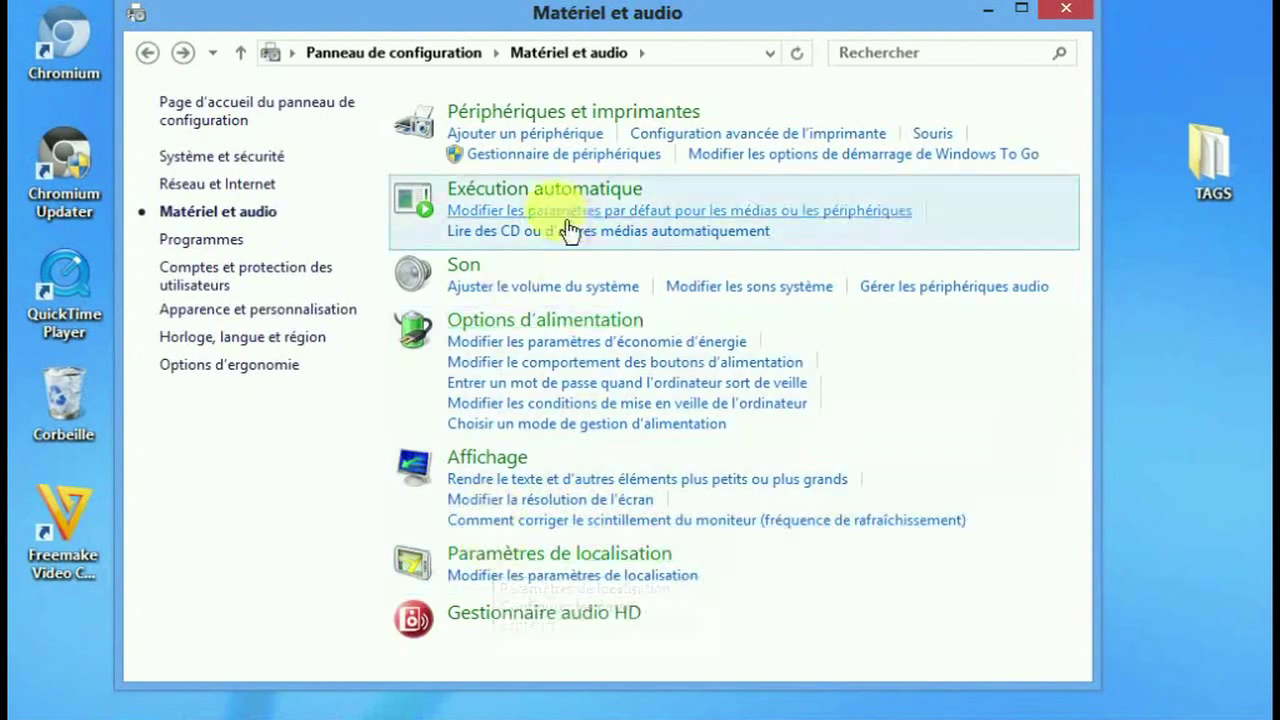
pyautogui.click(149, 51)
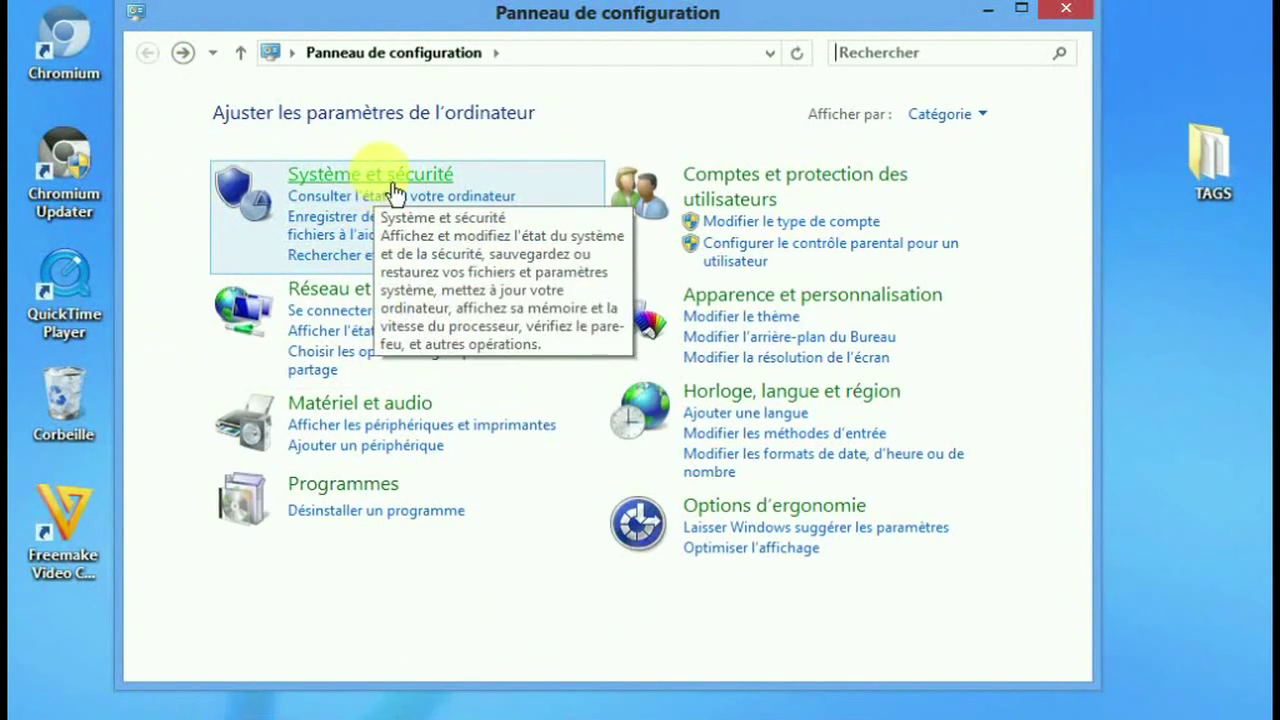
pyautogui.click(395, 190)
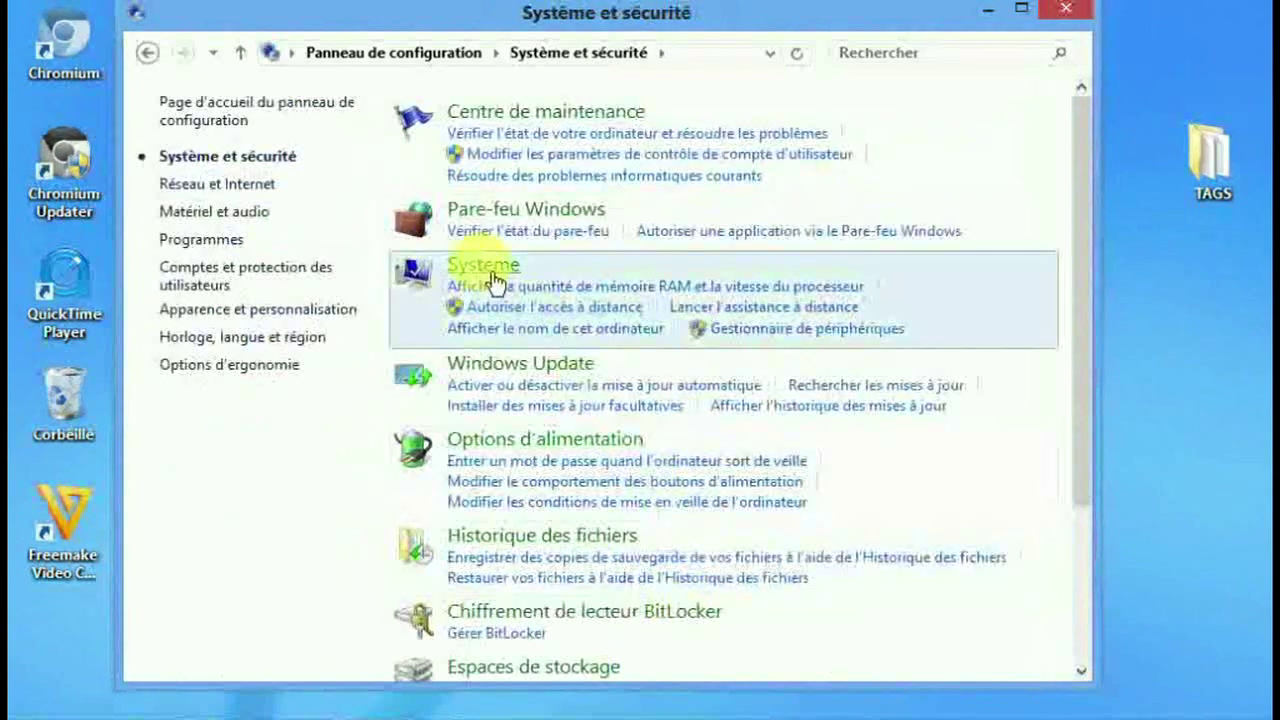
pyautogui.click(492, 284)
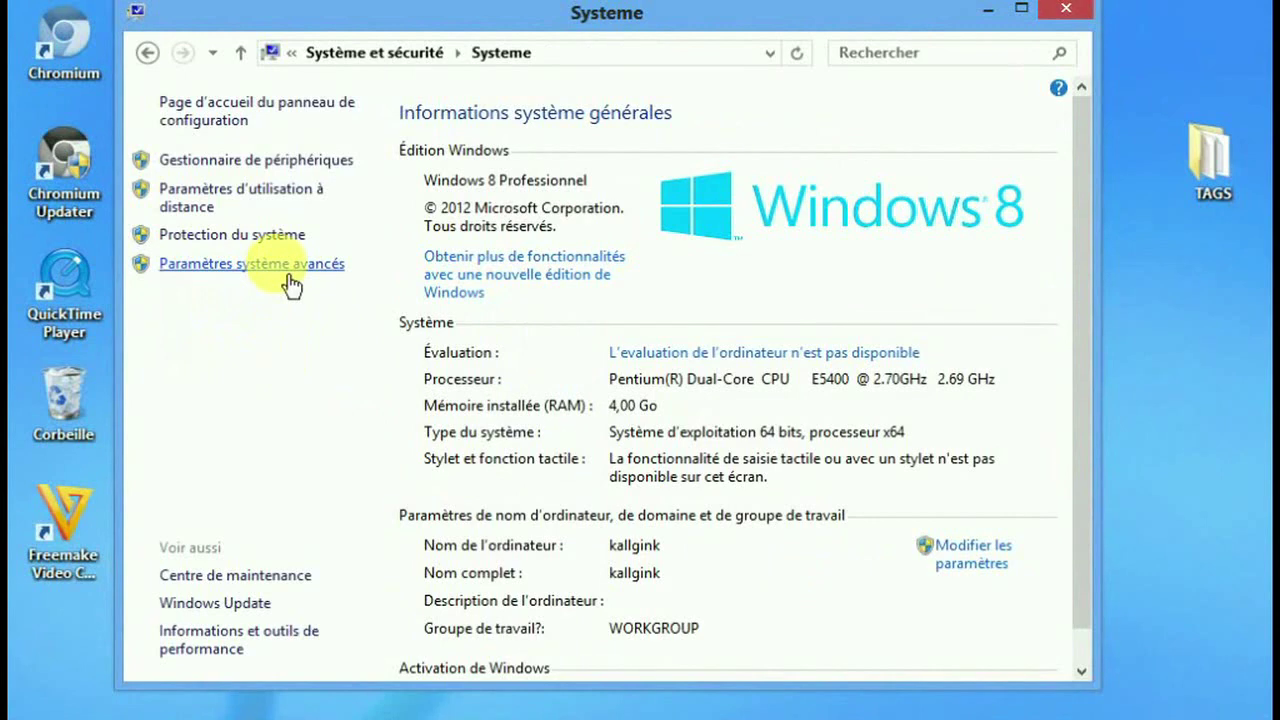
pyautogui.click(715, 362)
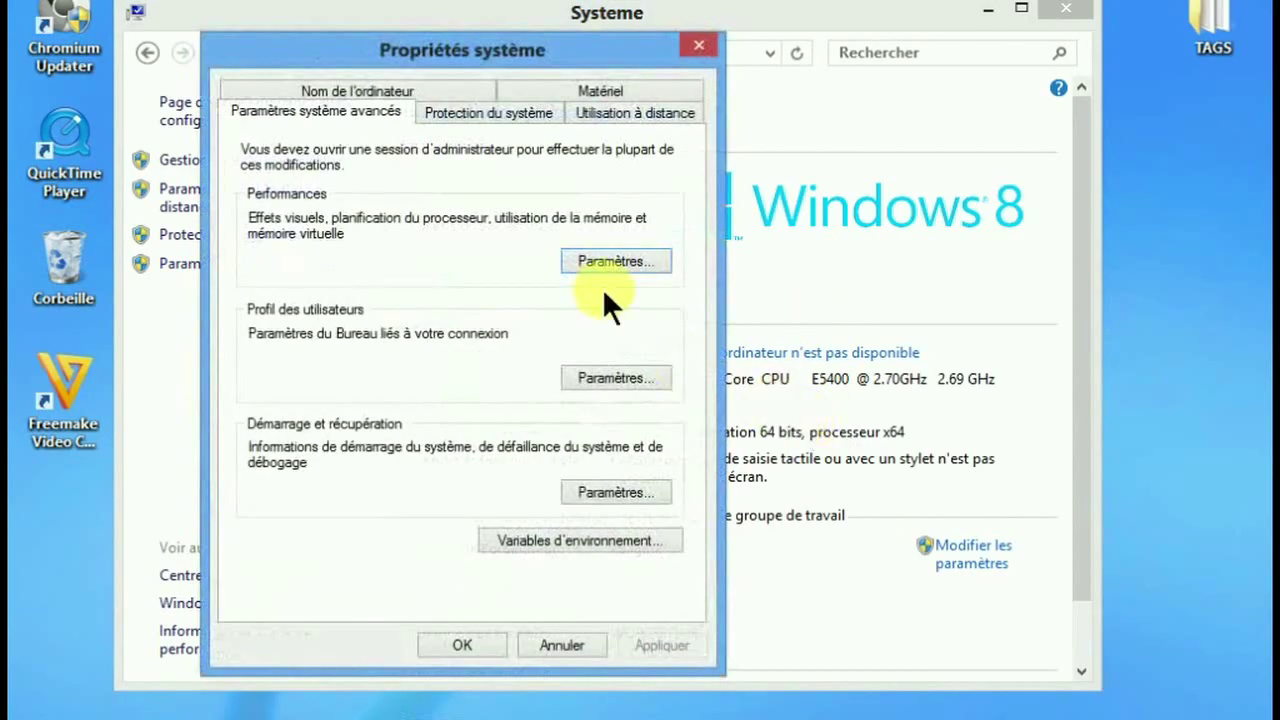
pyautogui.click(628, 114)
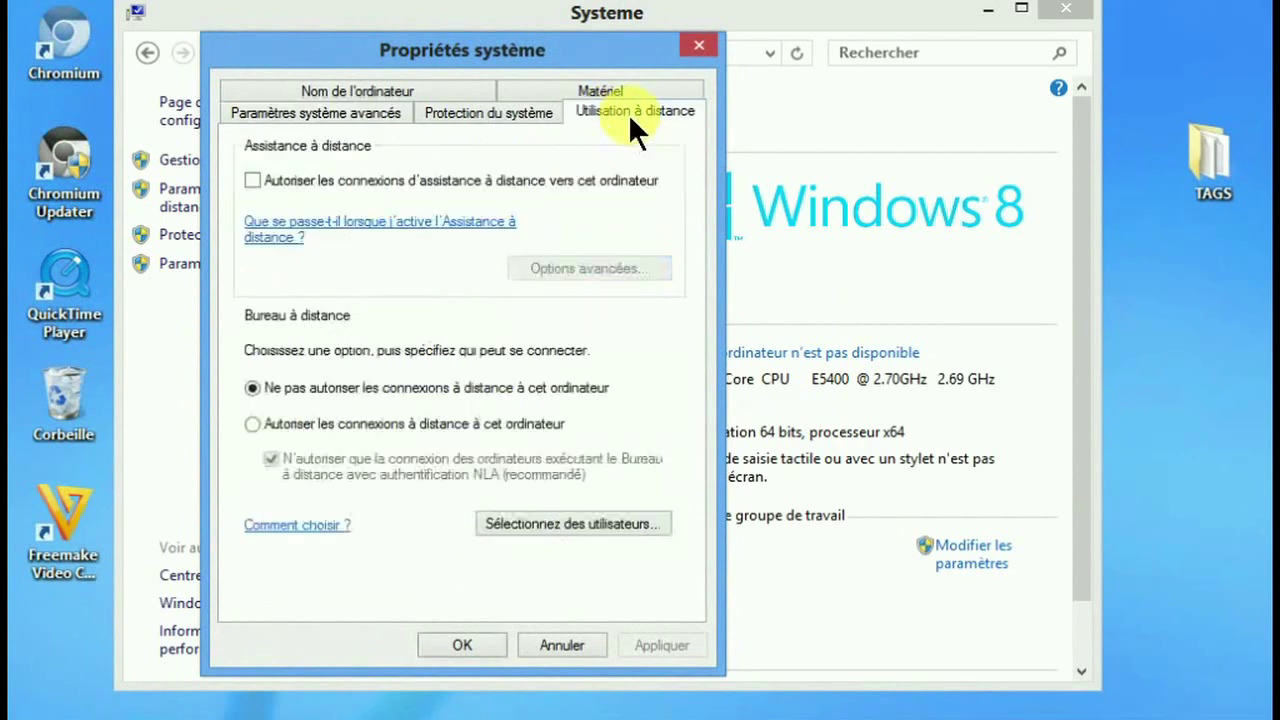
# Allow remote assistance connections to this computer and disable remote control of it in the advanced assistance options
pyautogui.click(253, 180)
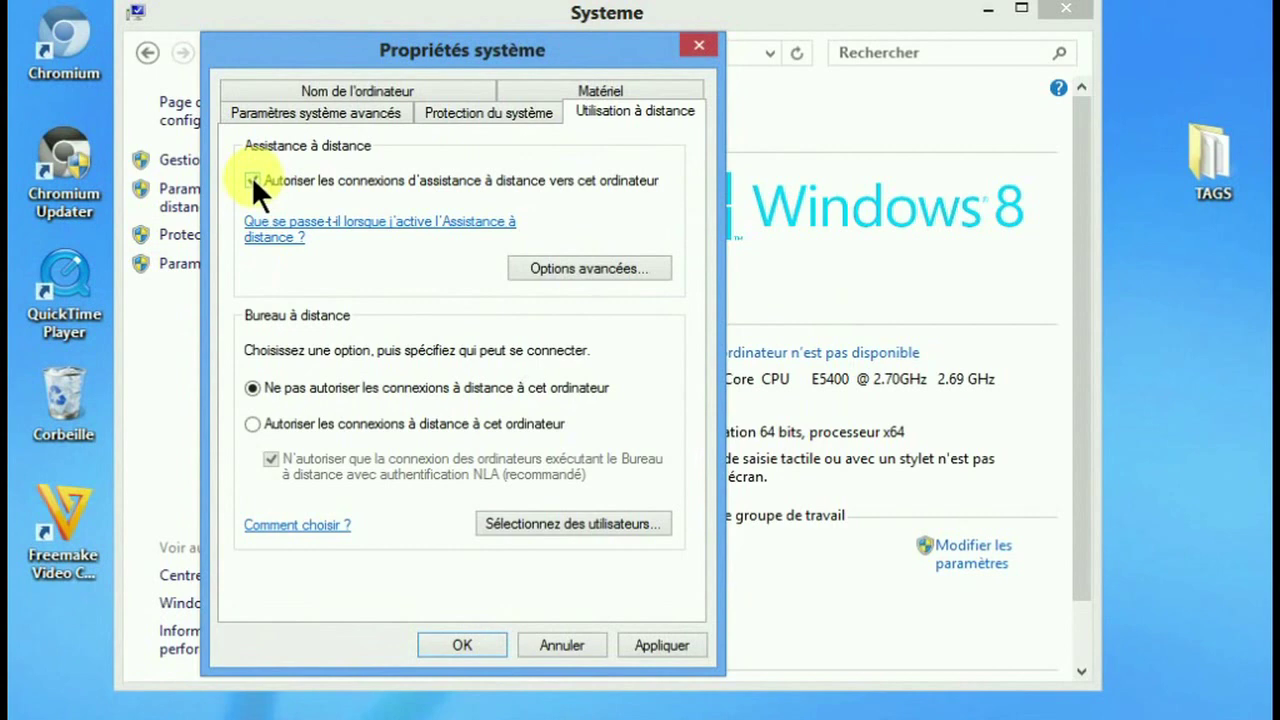
pyautogui.click(586, 269)
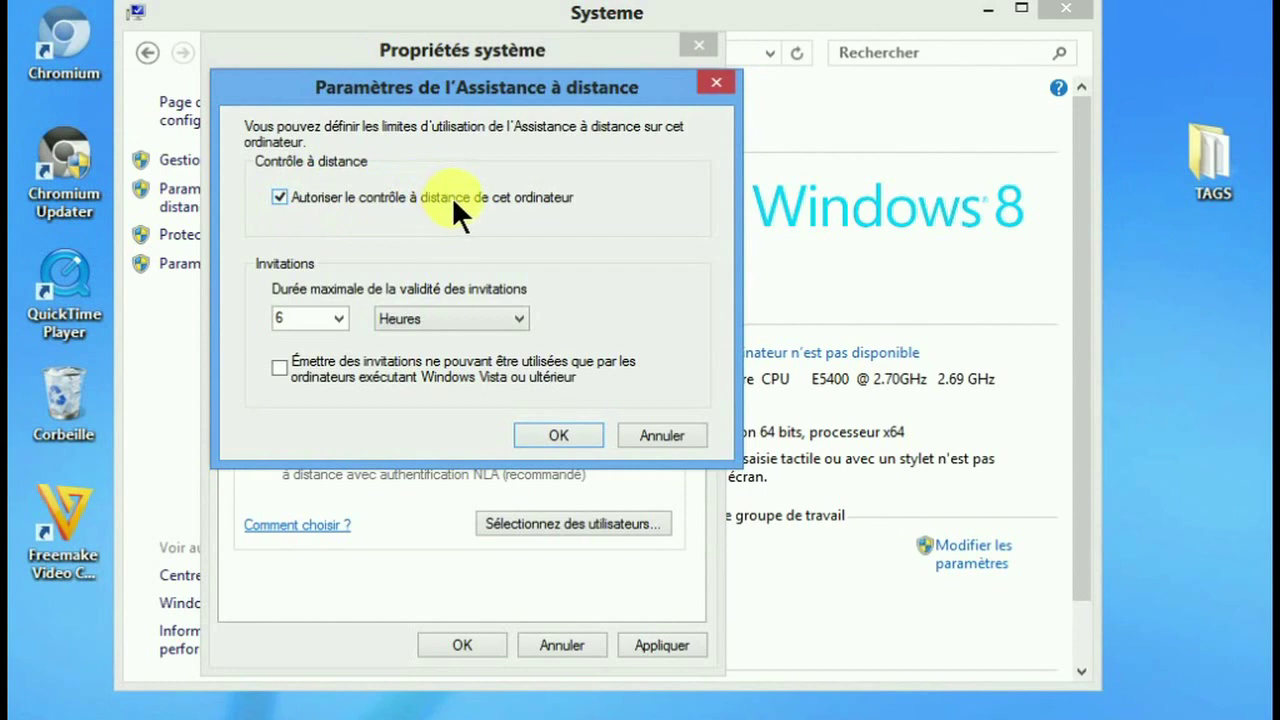
pyautogui.click(281, 195)
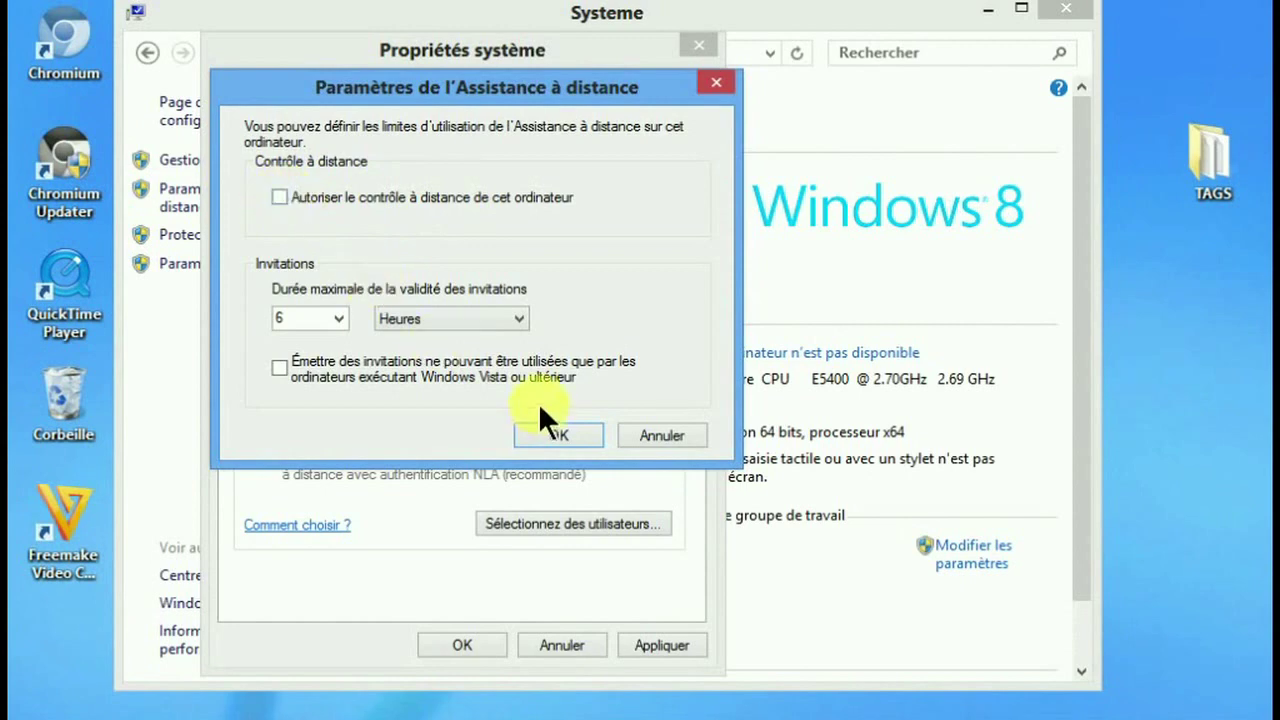
pyautogui.click(558, 436)
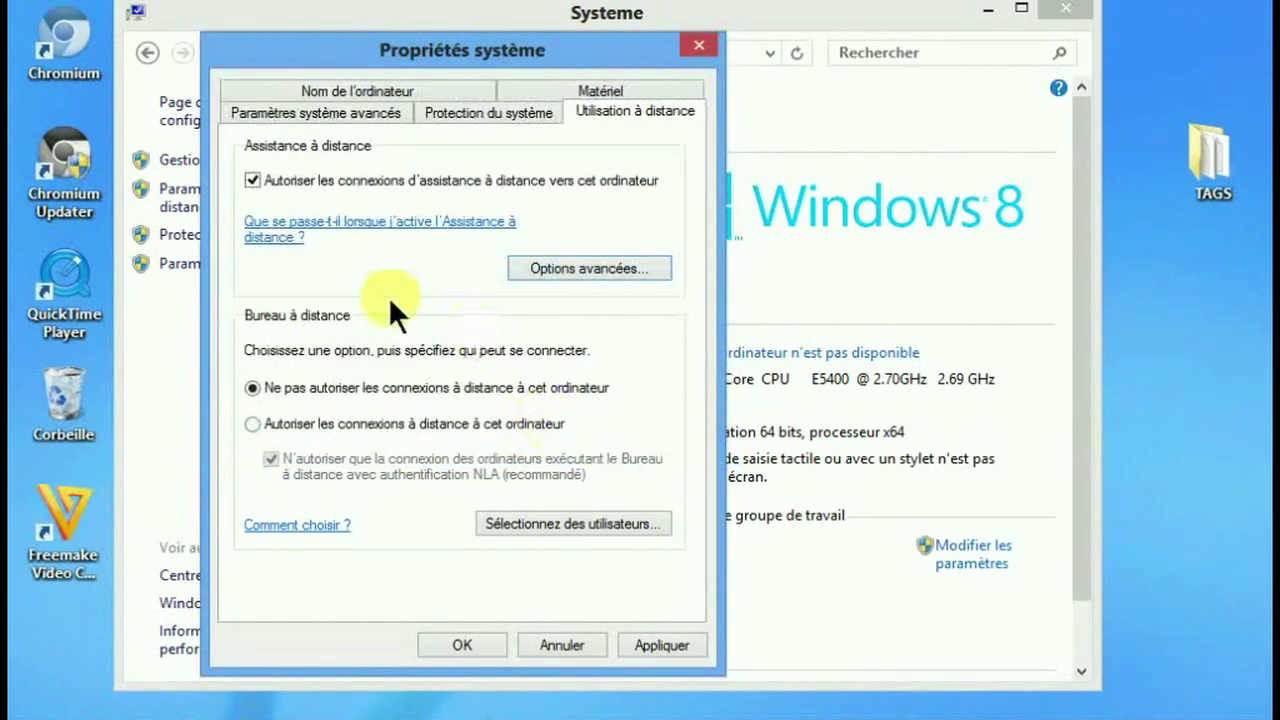
# Disallow remote assistance connections to this computer and apply the system properties
pyautogui.click(259, 181)
pyautogui.click(656, 641)
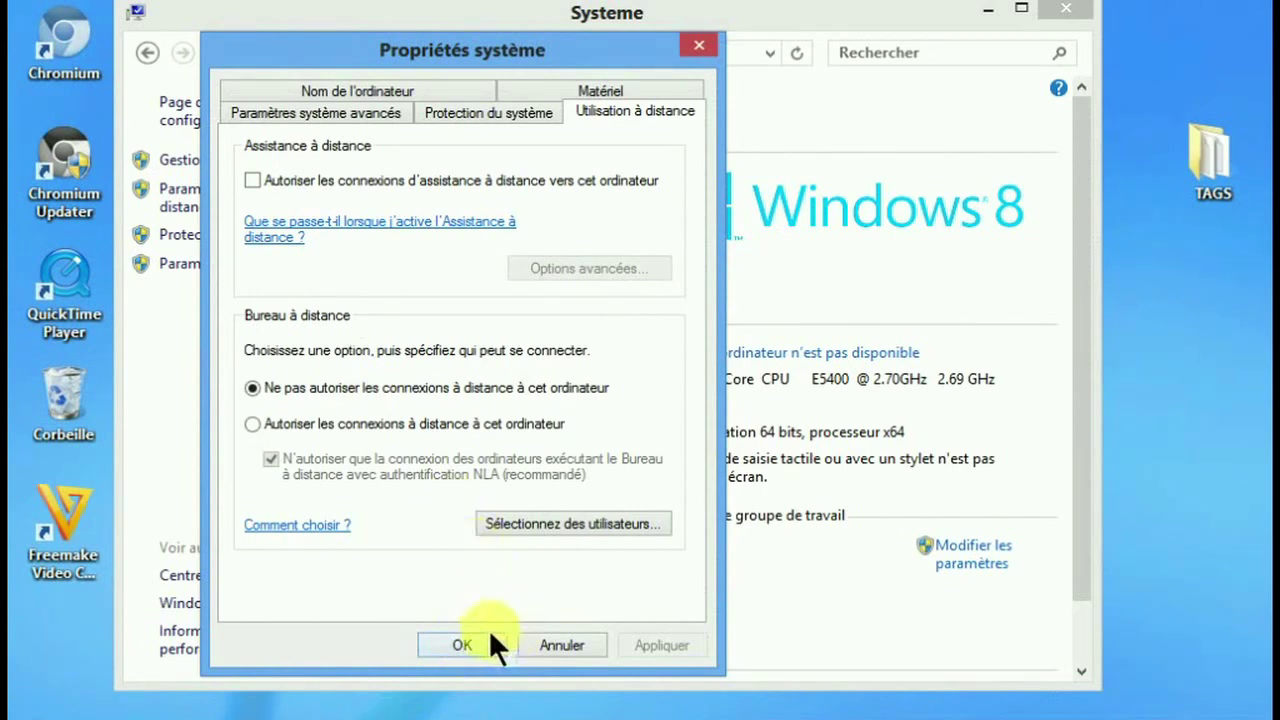
# Close the remote use settings and show the Protection du système settings of the system properties
pyautogui.click(471, 640)
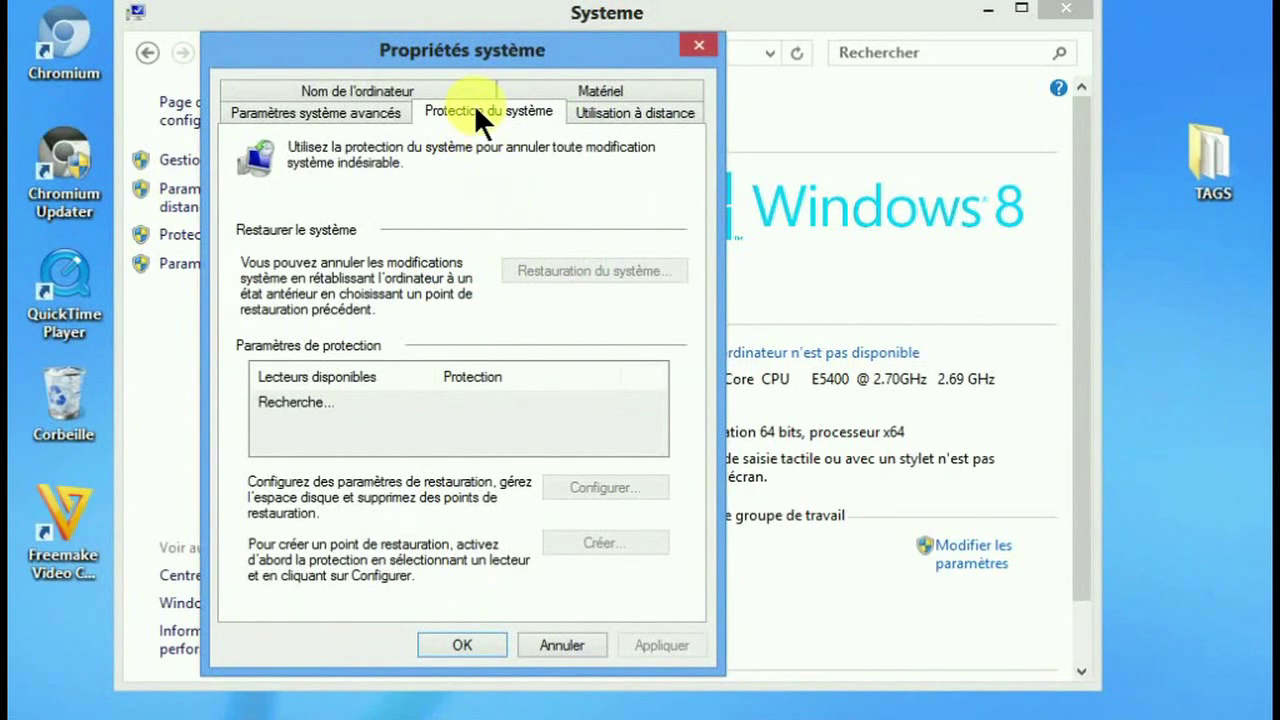
pyautogui.click(708, 55)
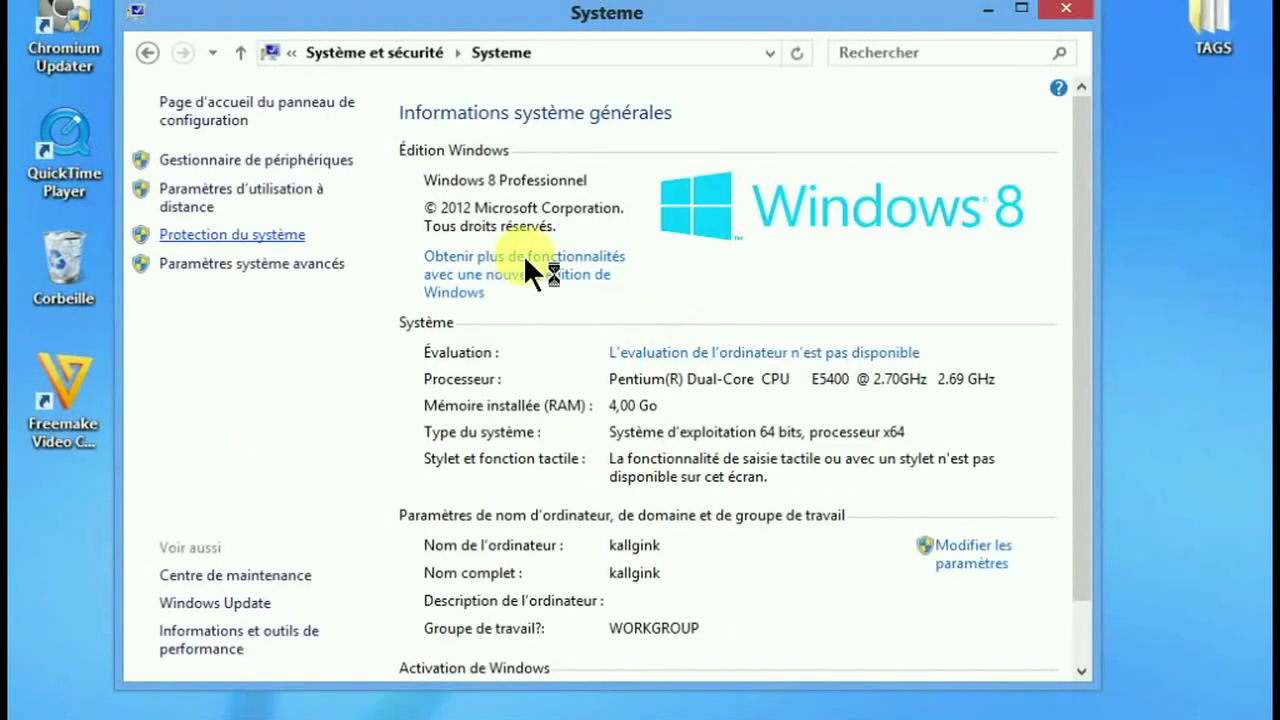
pyautogui.click(524, 256)
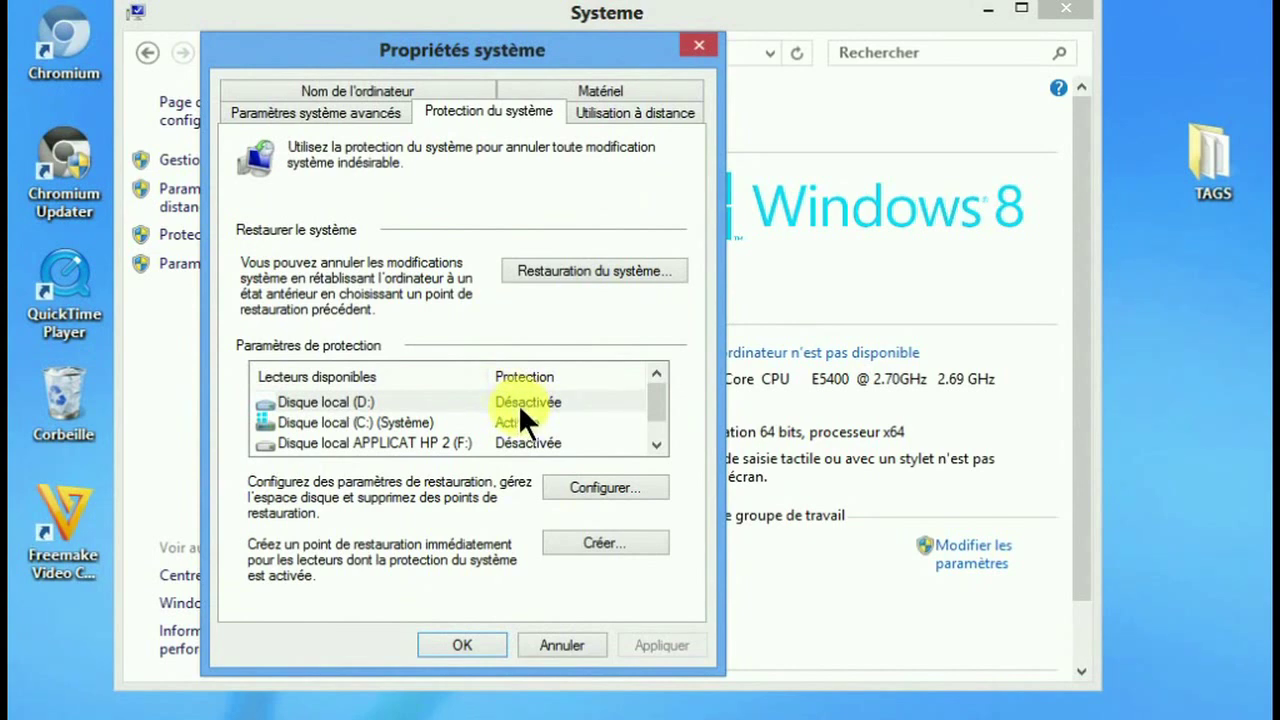
# Try activating system protection for Disque local (D:) in its restore configuration, then cancel the change
pyautogui.click(336, 400)
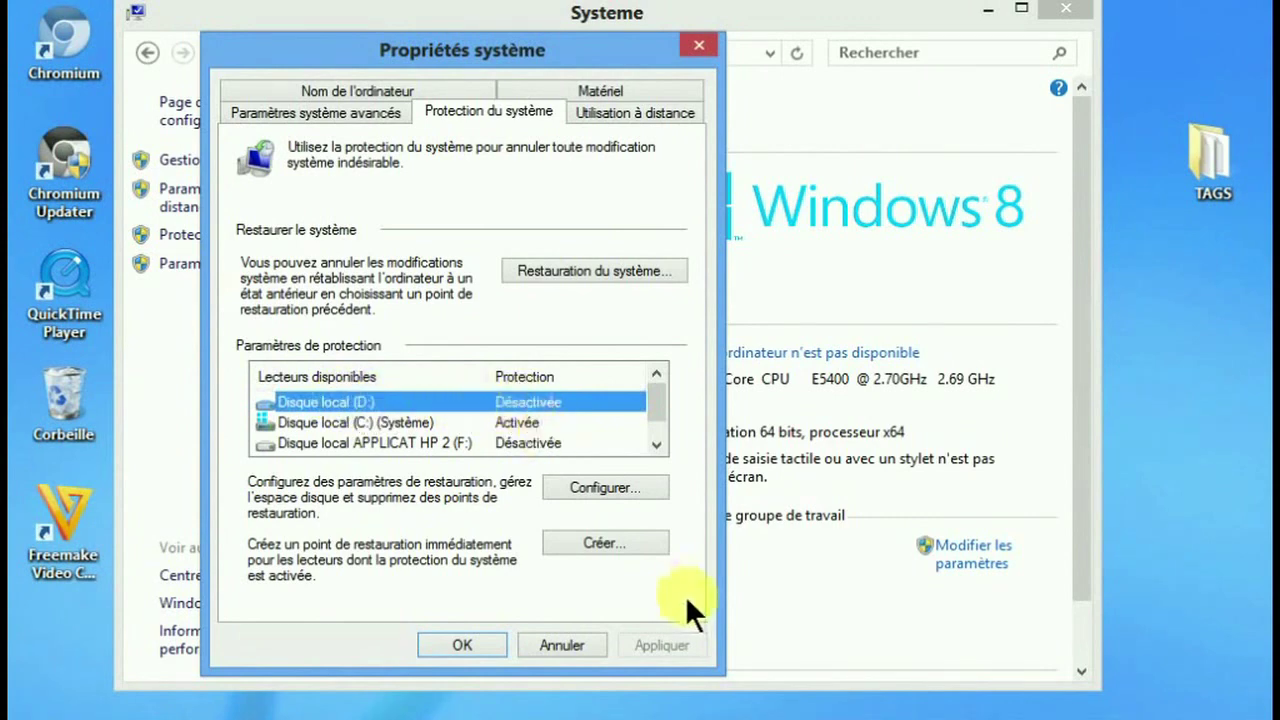
pyautogui.click(607, 485)
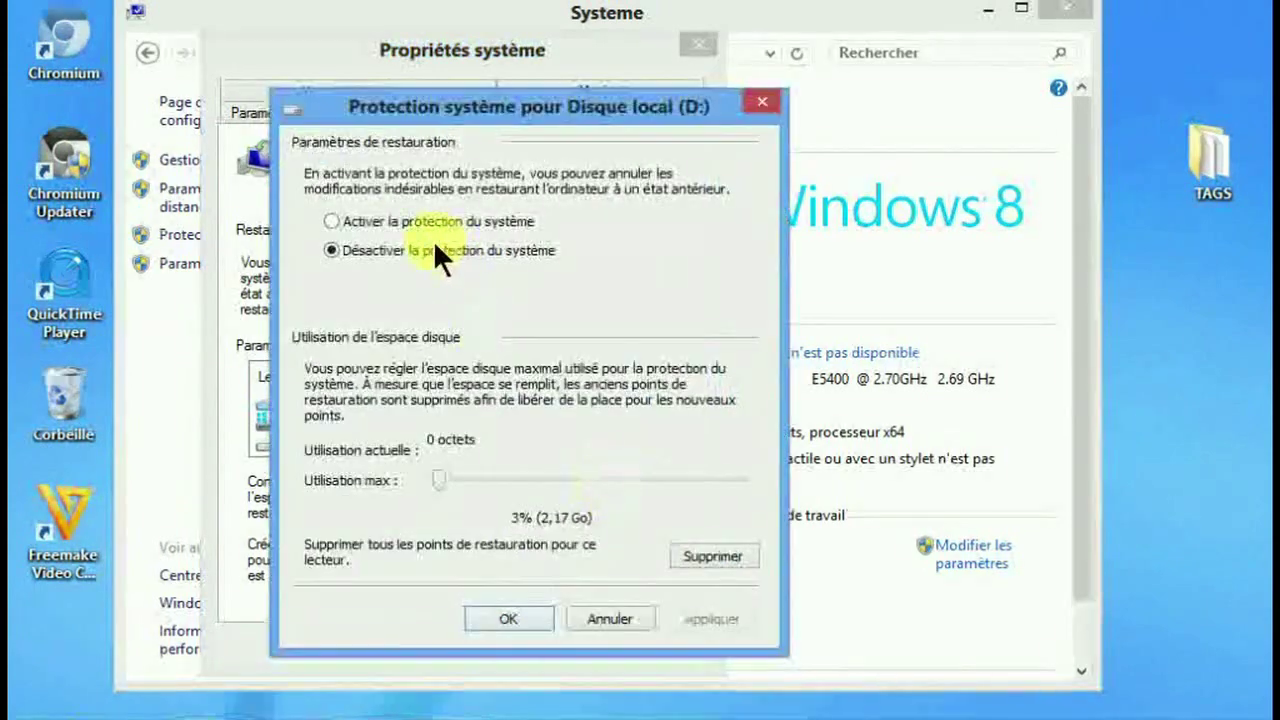
pyautogui.click(394, 221)
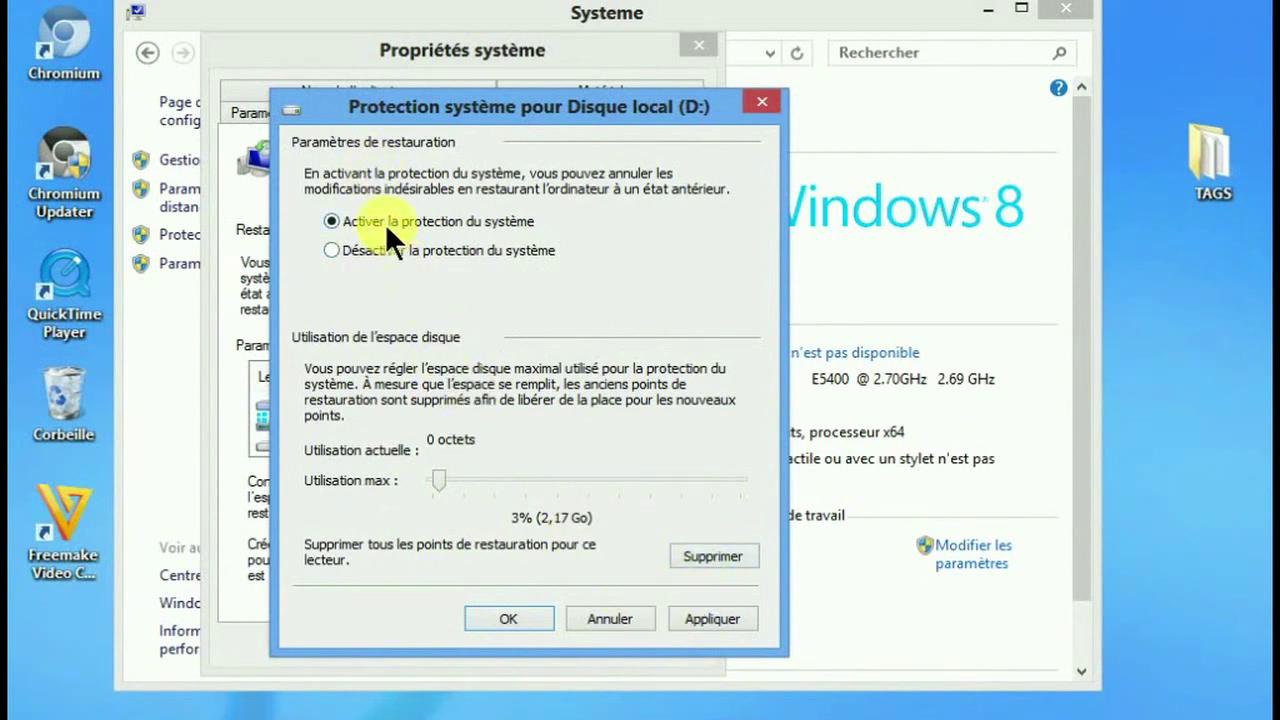
pyautogui.click(629, 619)
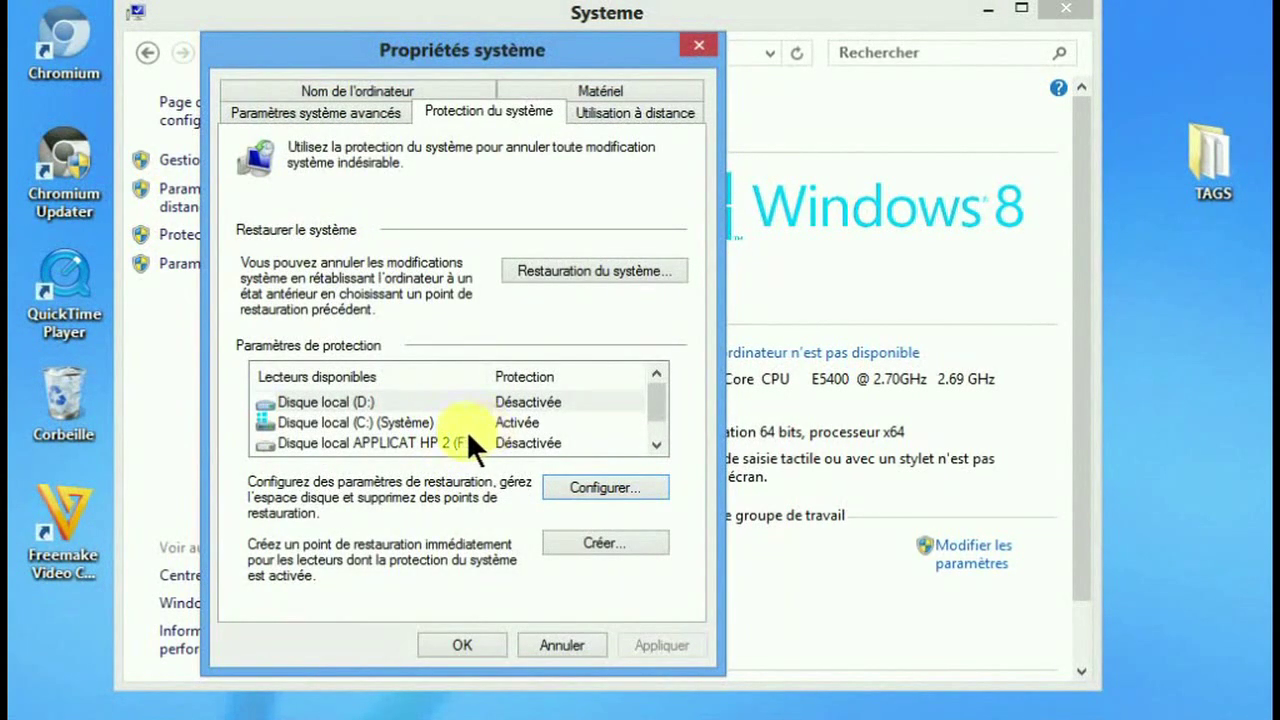
# View the protection configuration of Disque local (C:) (Système) and the restore point creation dialog without creating one
pyautogui.click(388, 418)
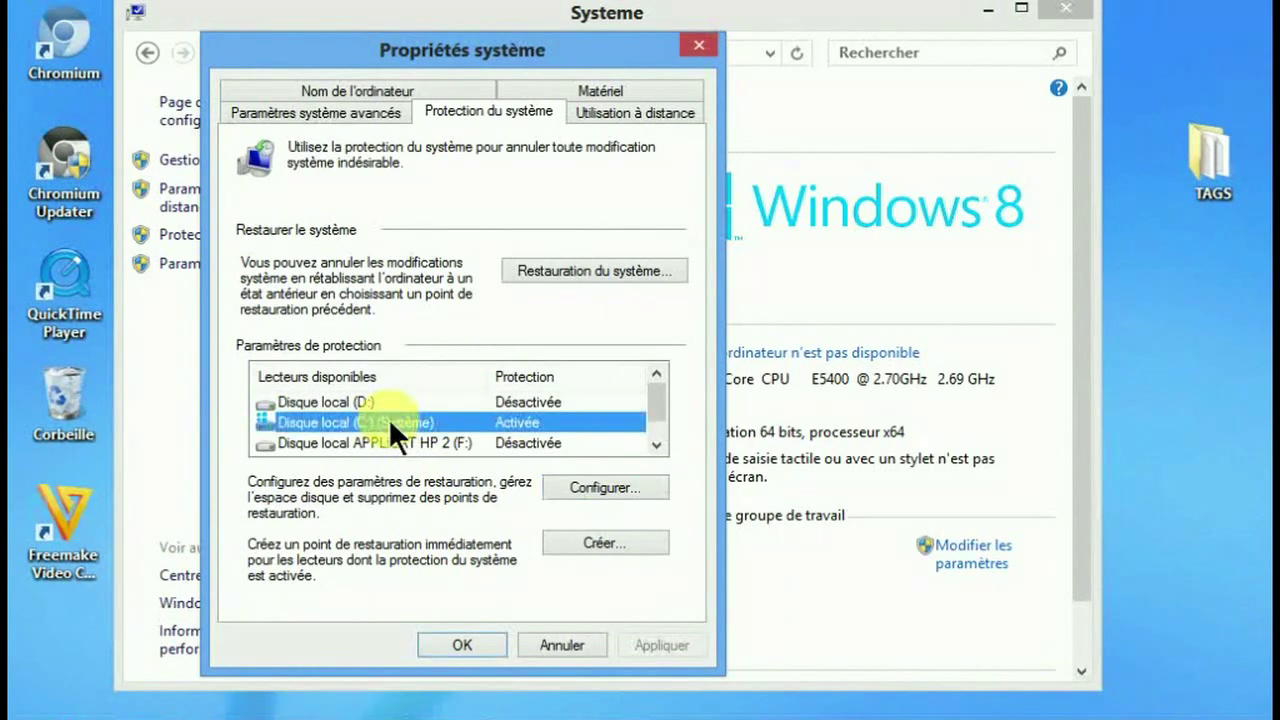
pyautogui.click(605, 487)
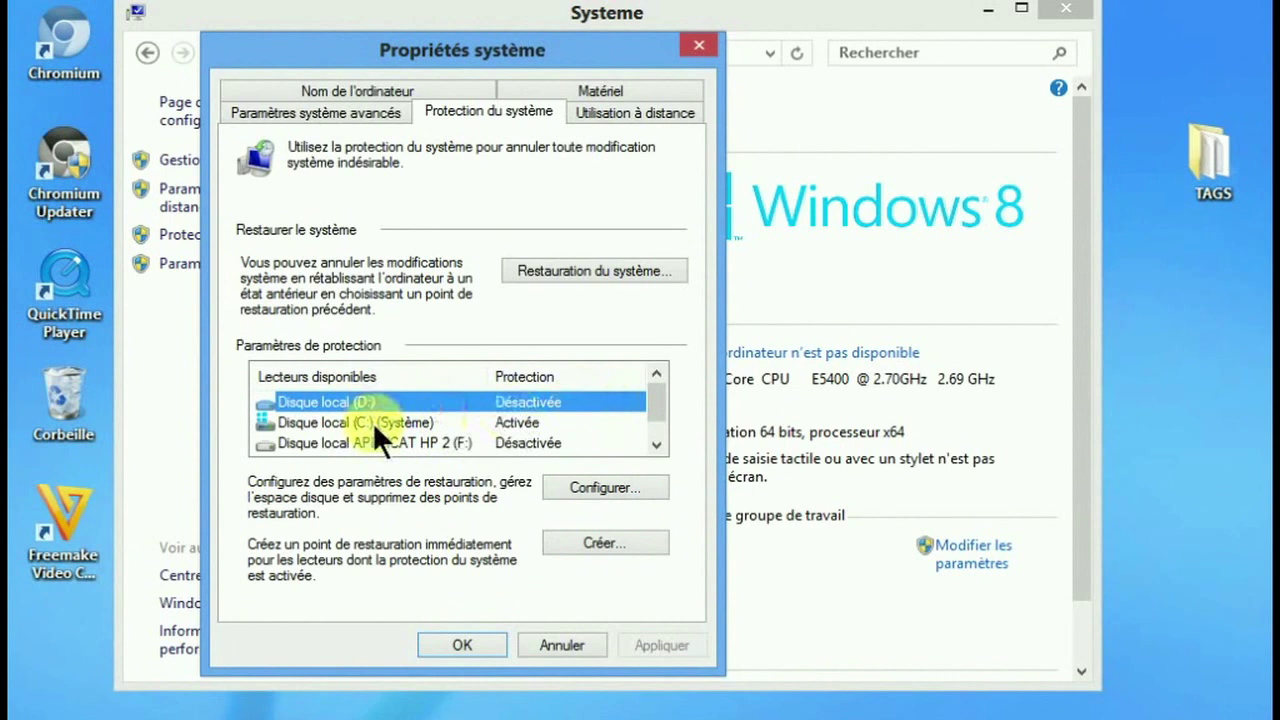
pyautogui.click(617, 538)
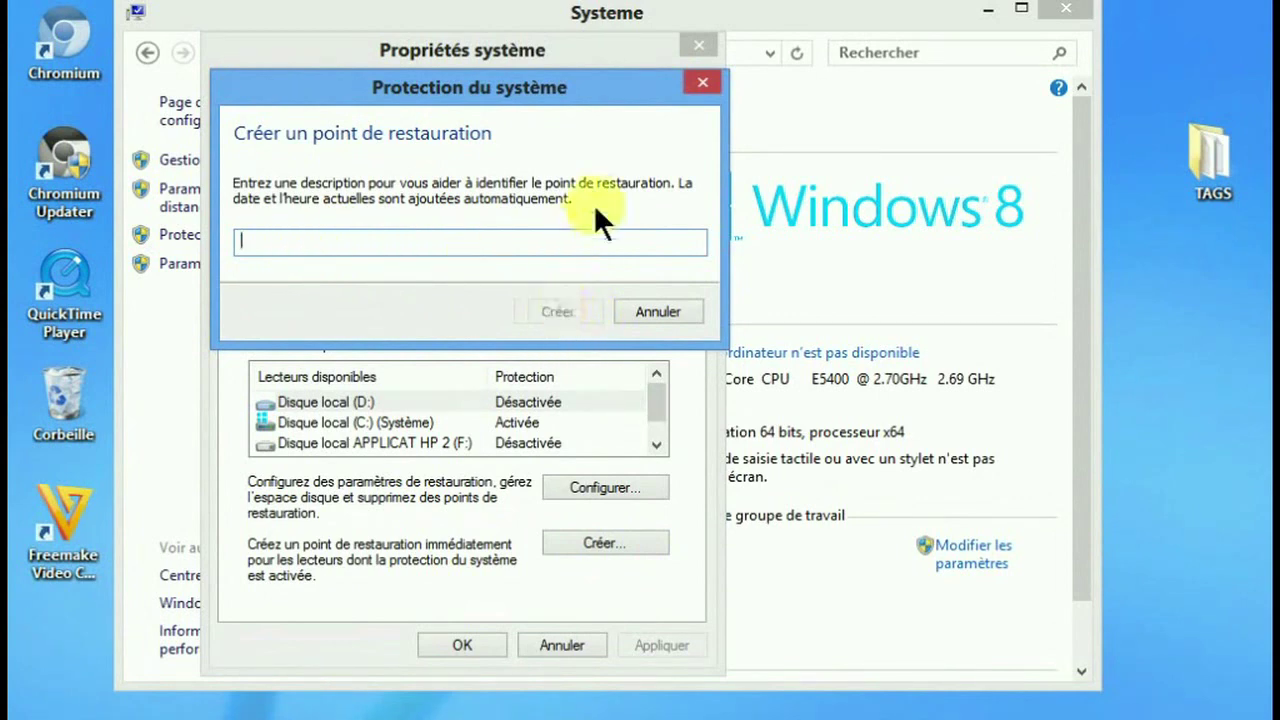
pyautogui.click(699, 84)
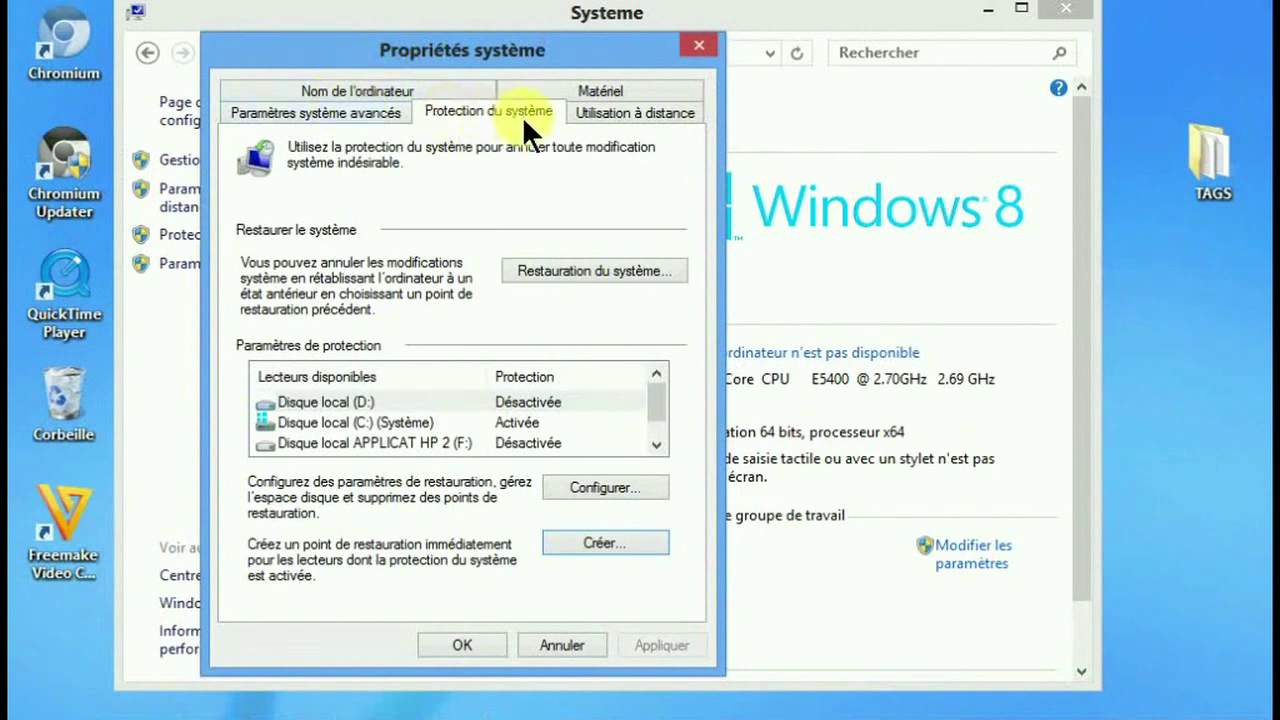
# Close the system properties, return to Système et sécurité and close the control panel window
pyautogui.click(699, 44)
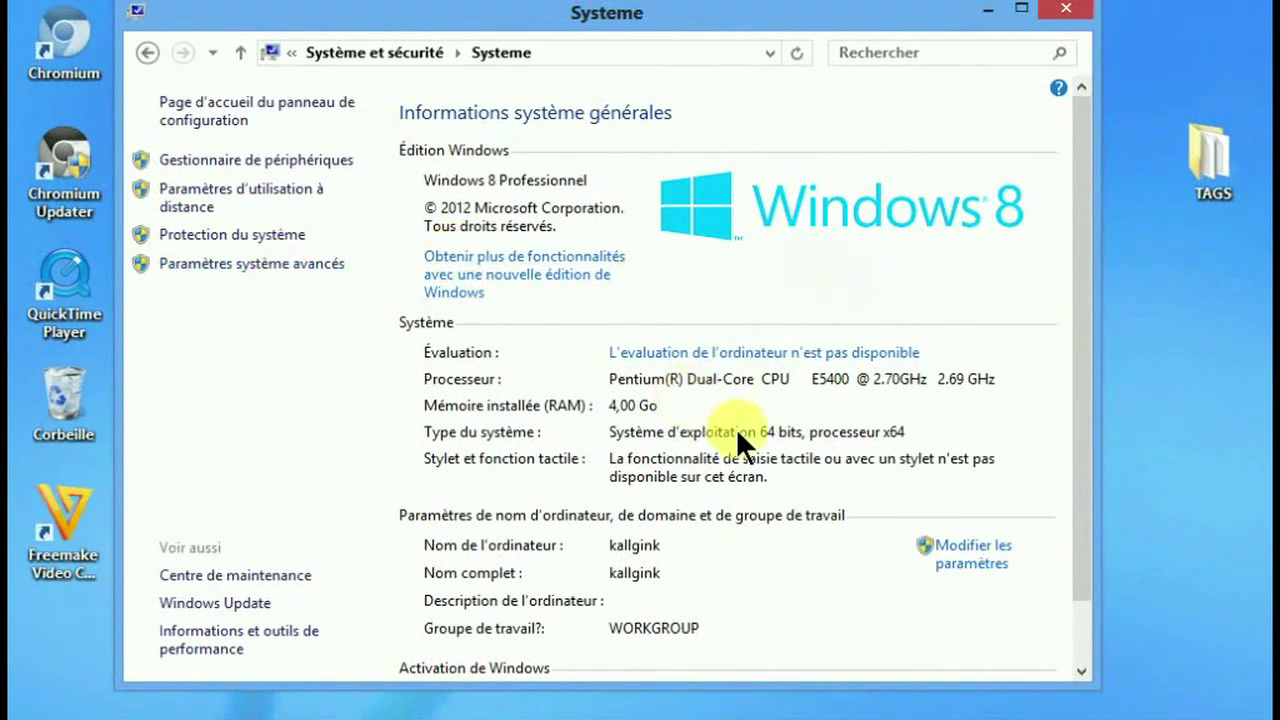
pyautogui.click(148, 53)
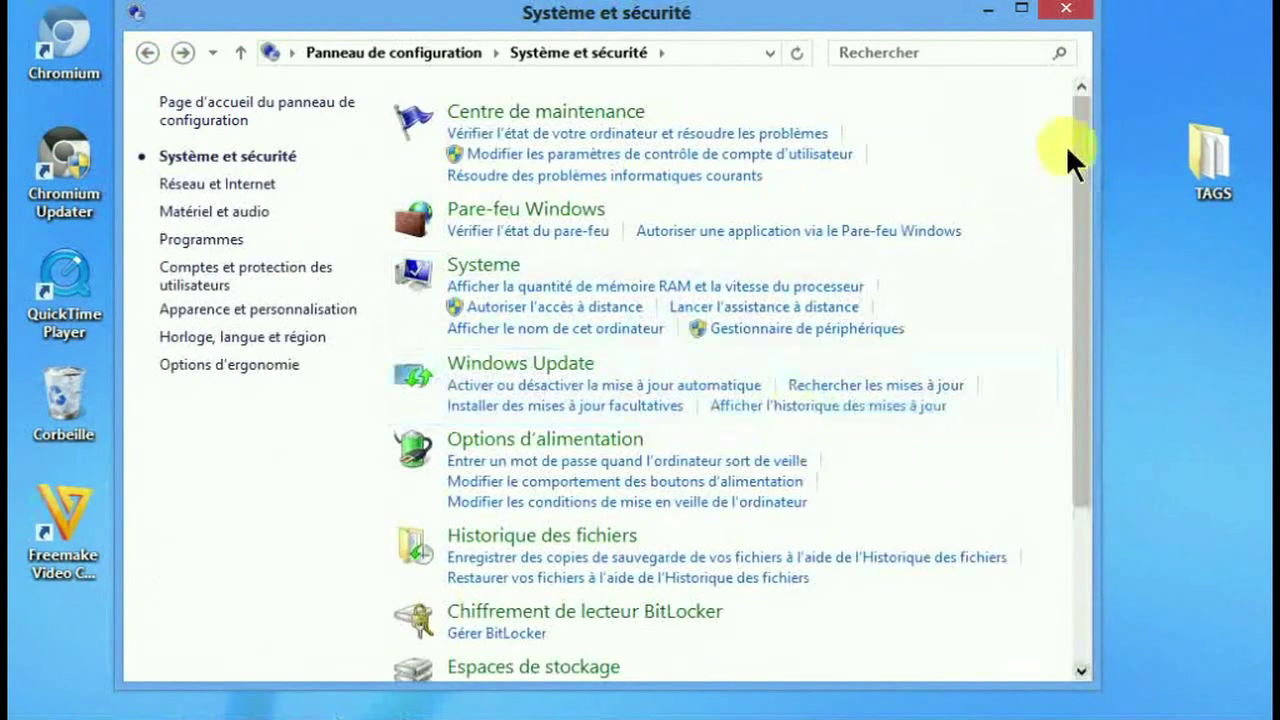
pyautogui.click(1068, 10)
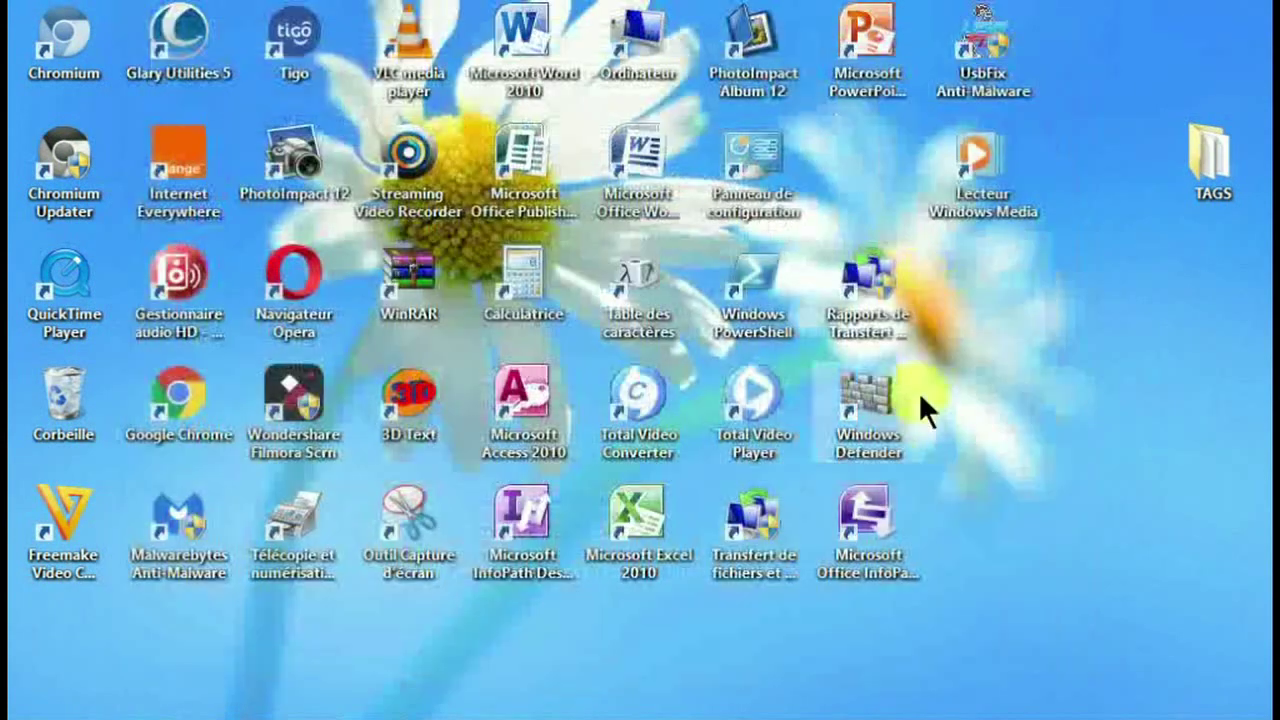
pyautogui.click(1063, 449)
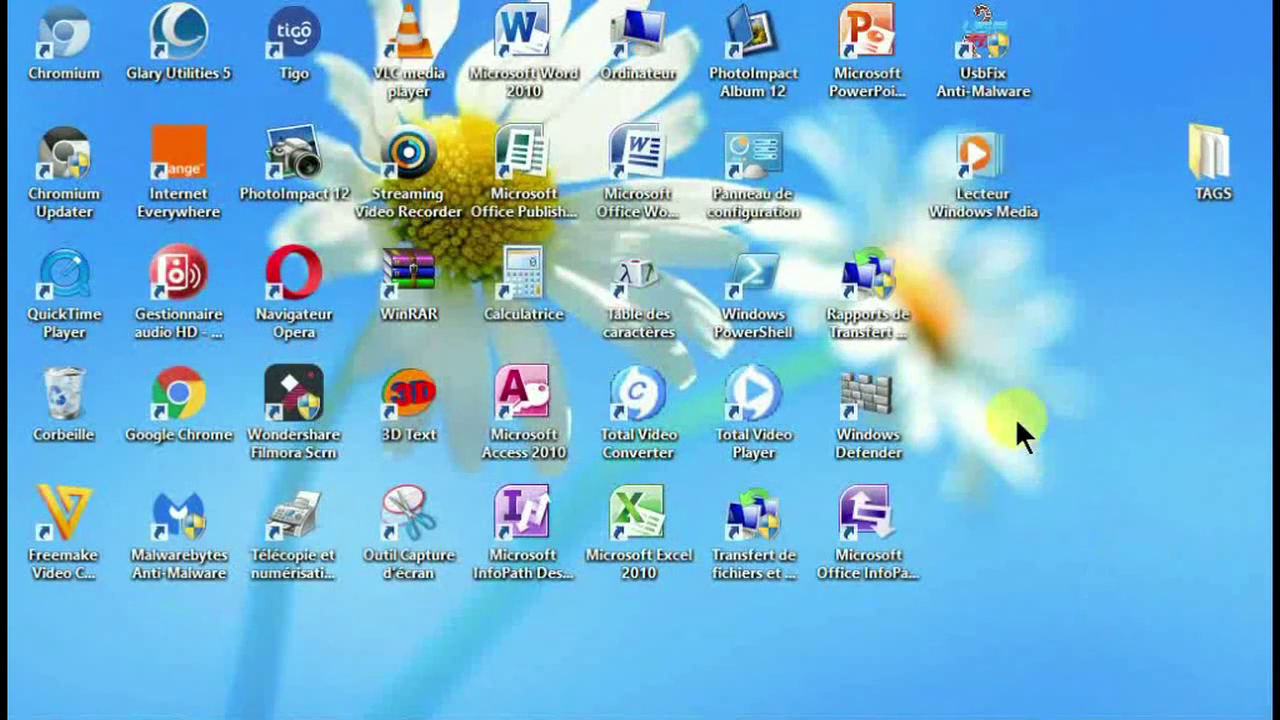
# Show the Marche/Arrêt options in the desktop's Paramètres and dismiss them without choosing one
pyautogui.moveTo(1110, 535)
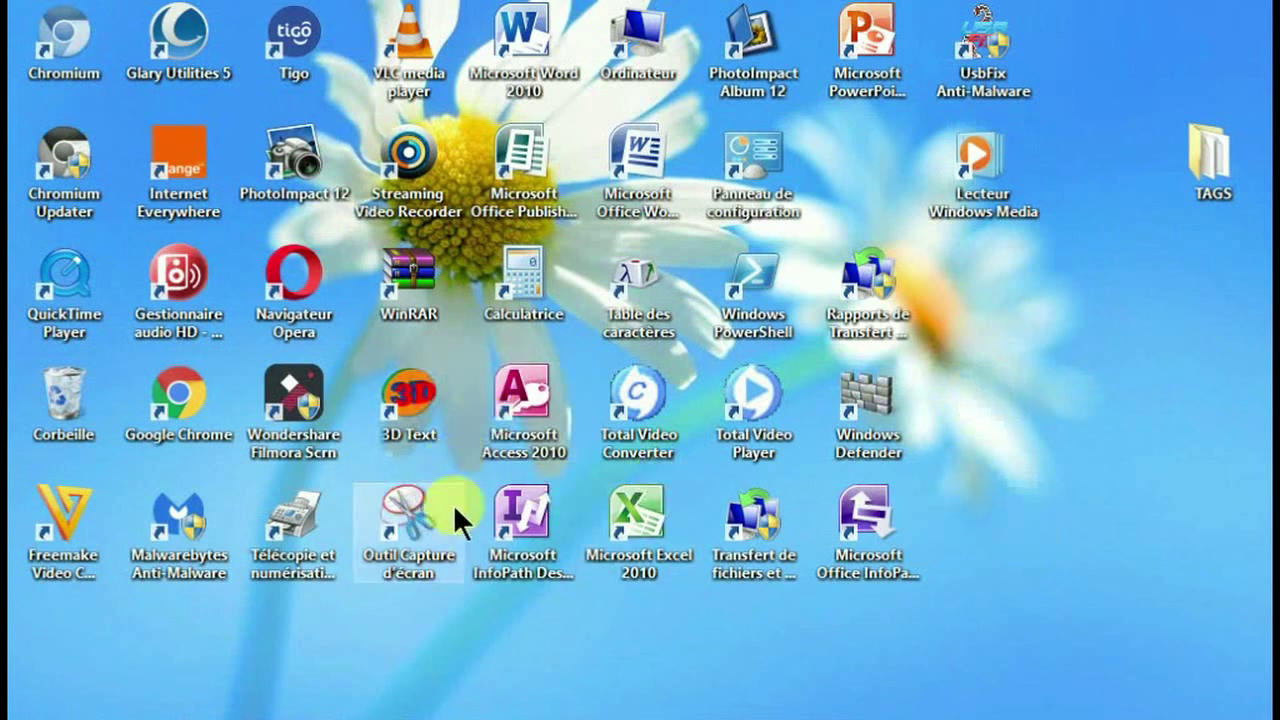
pyautogui.moveTo(1222, 506)
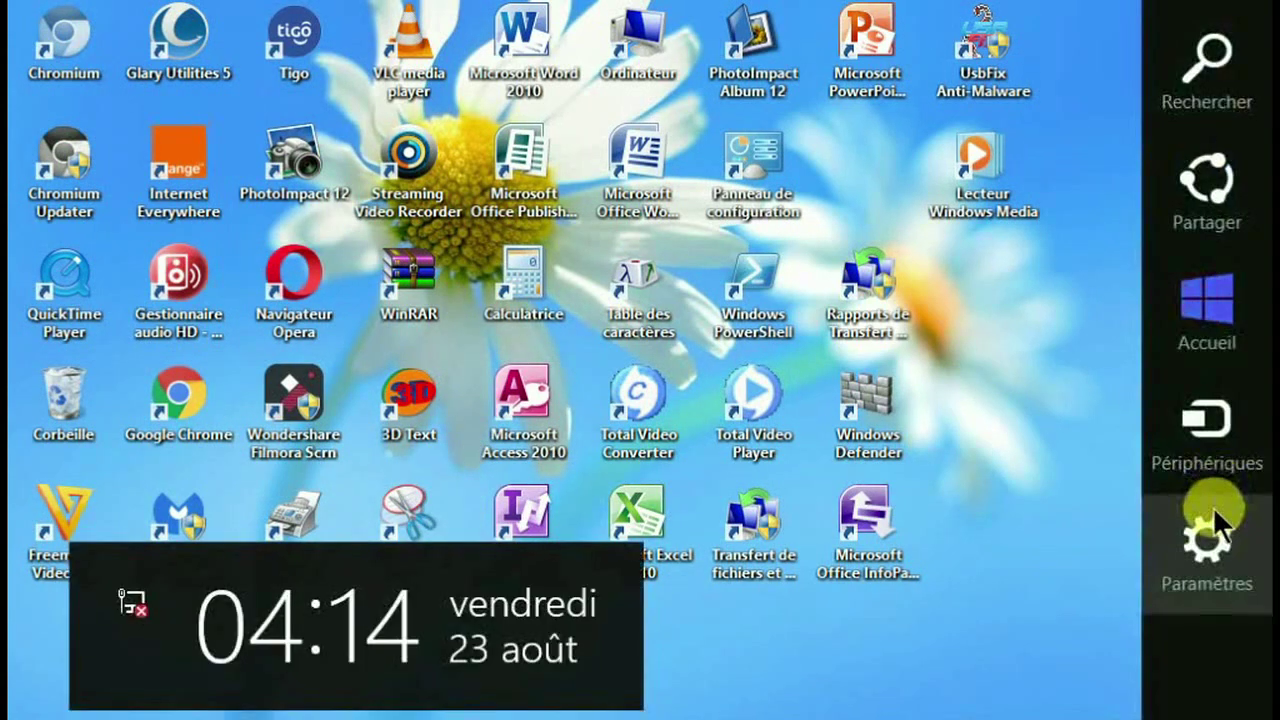
pyautogui.click(1203, 535)
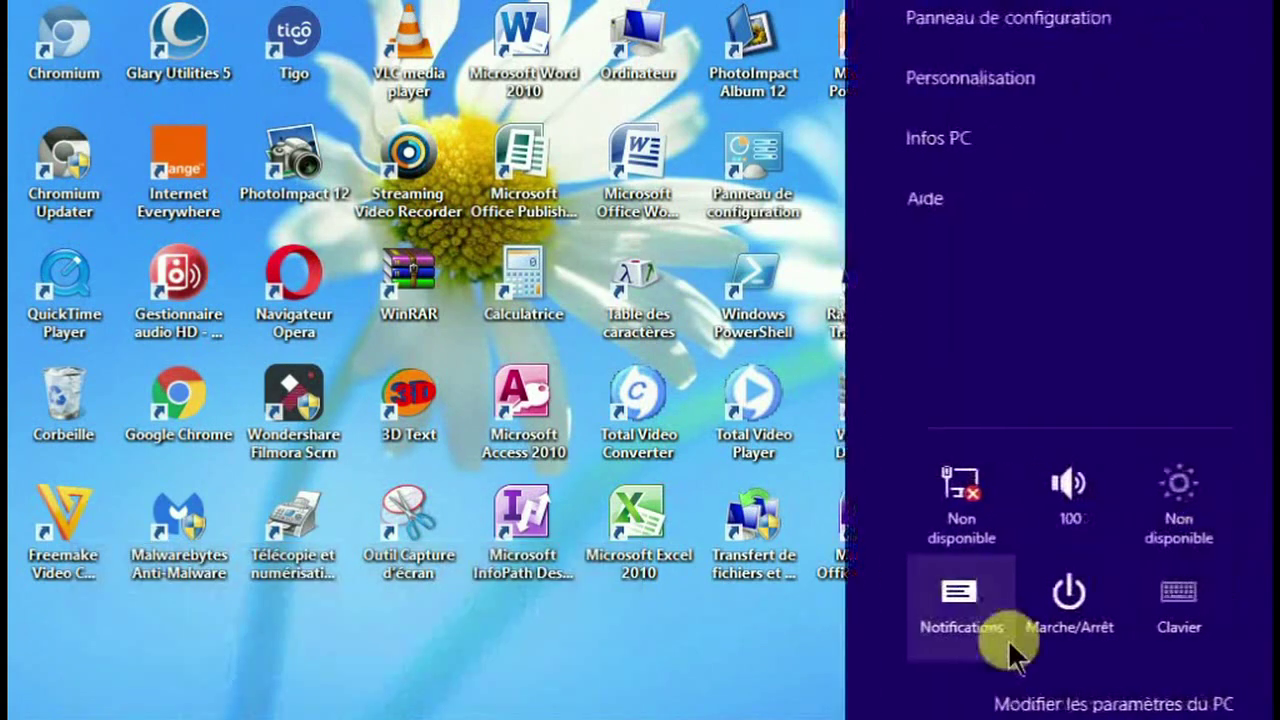
pyautogui.click(1055, 593)
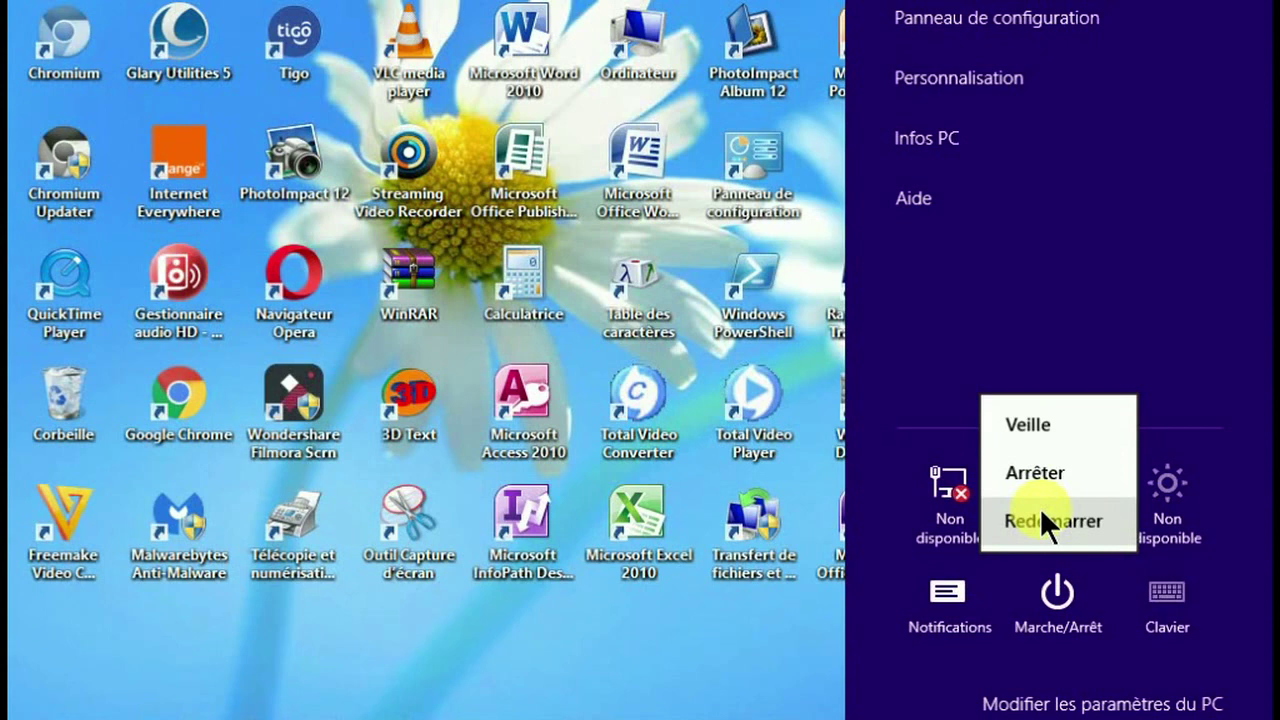
pyautogui.click(749, 607)
pyautogui.click(772, 626)
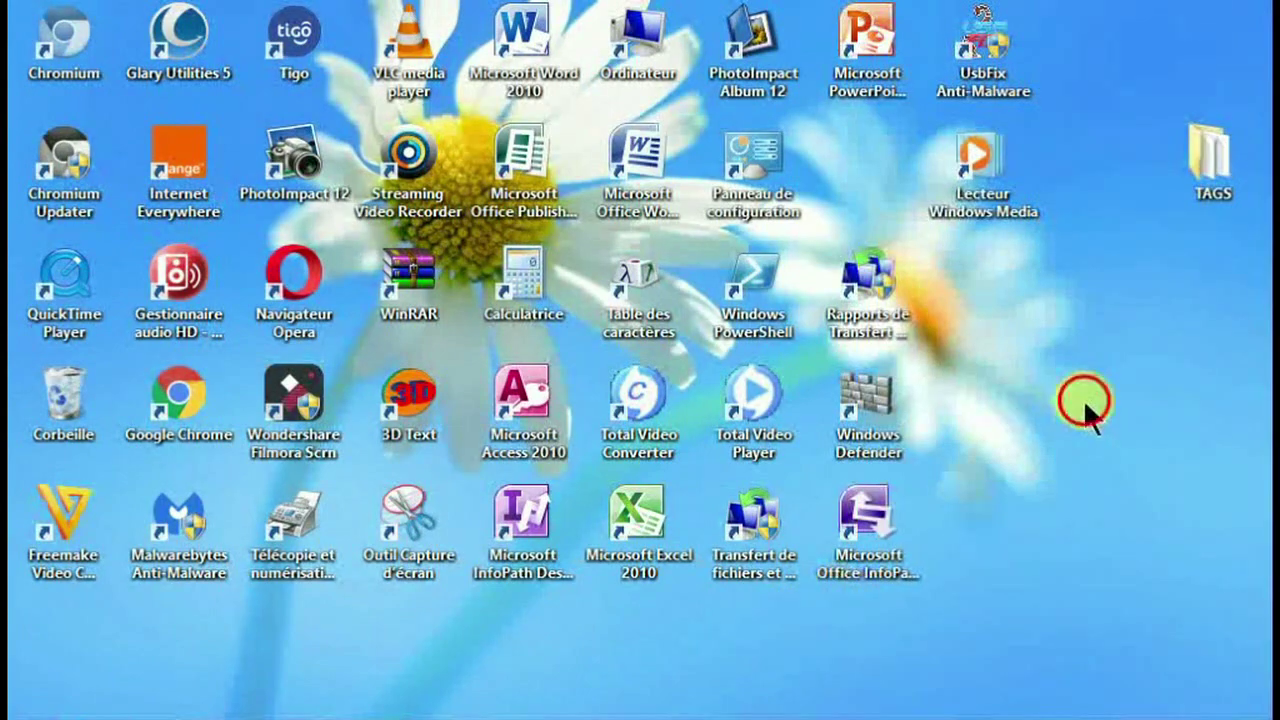
# Reopen the Panneau de configuration, view the Windows Update settings under Système et sécurité, and return to the Windows Update page
pyautogui.doubleClick(753, 156)
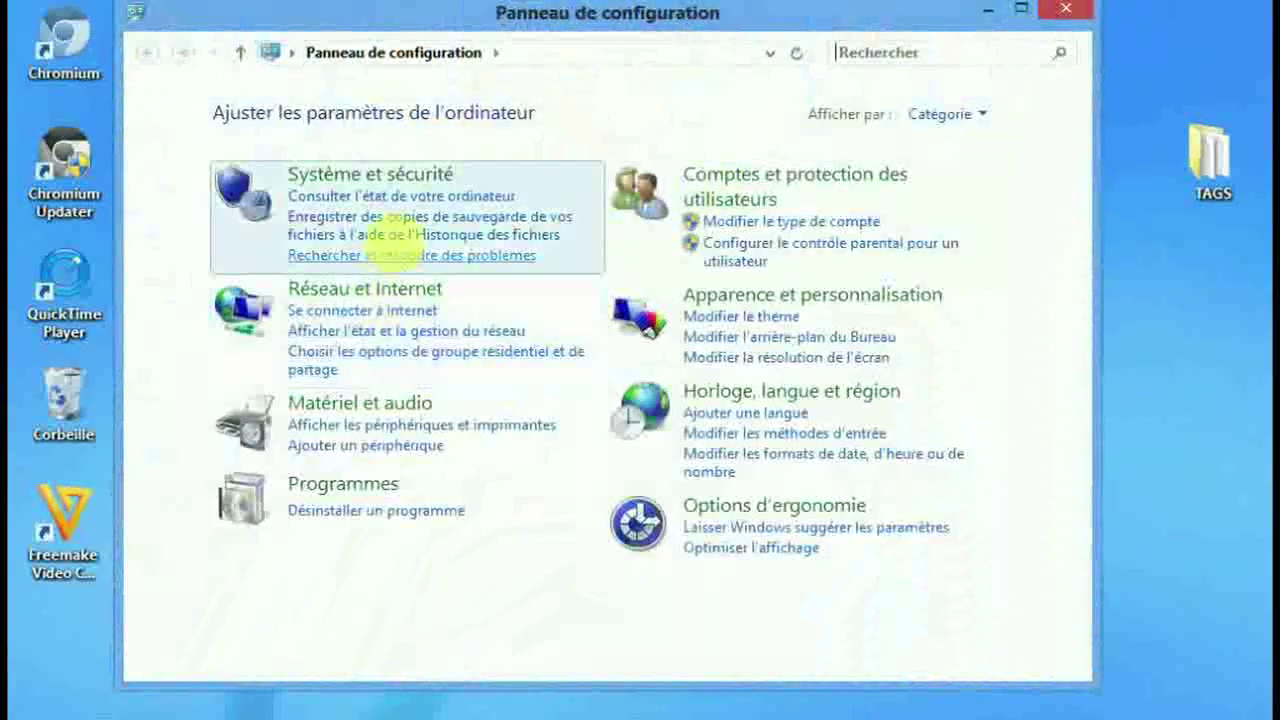
pyautogui.click(418, 177)
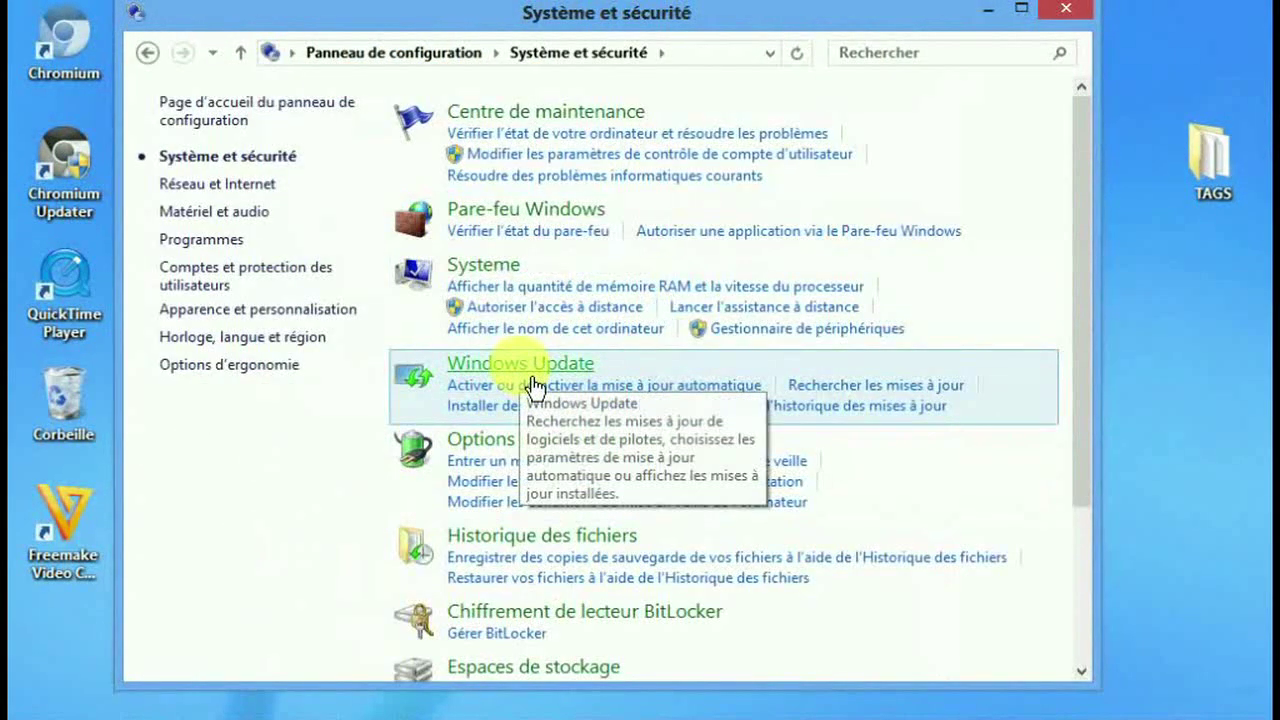
pyautogui.click(534, 376)
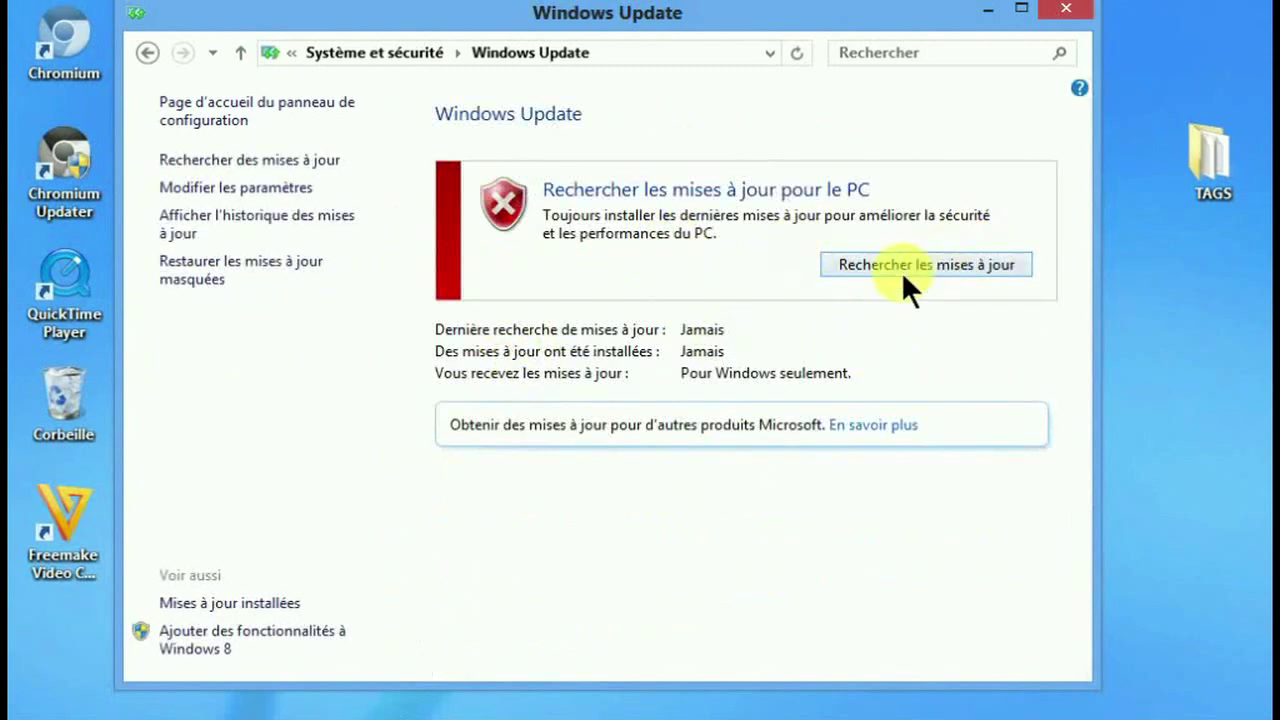
pyautogui.click(288, 190)
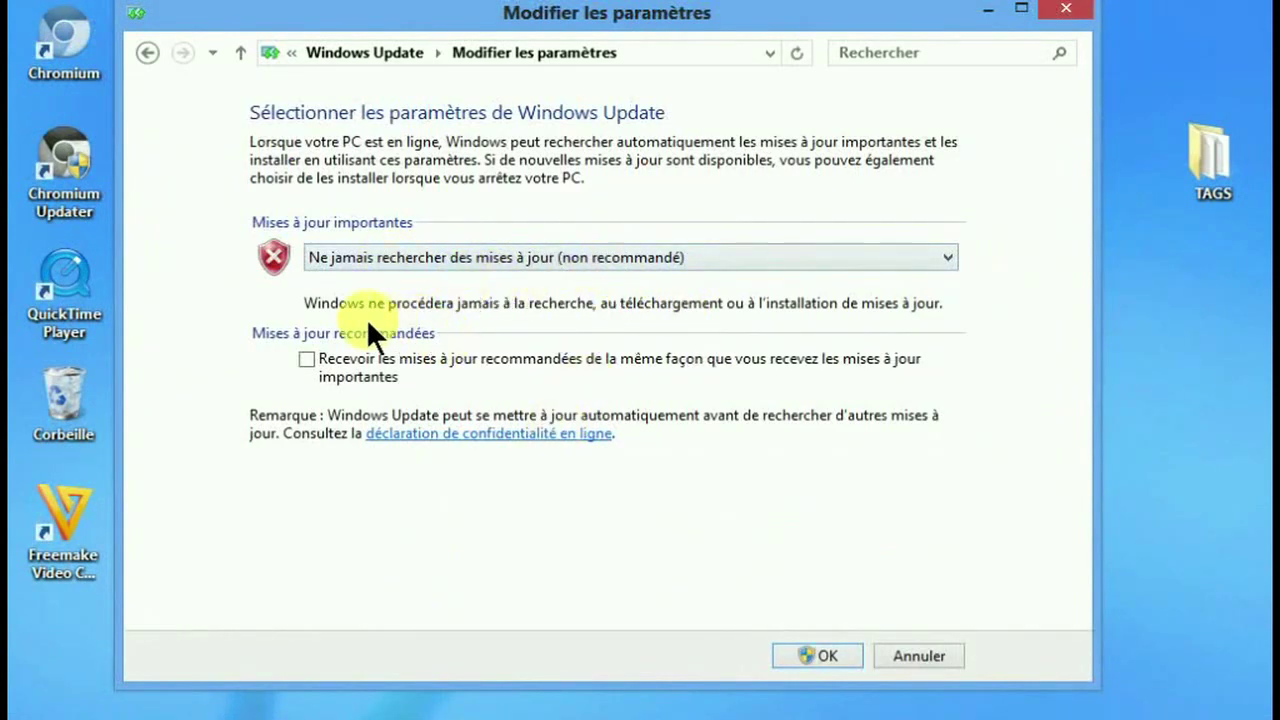
pyautogui.click(148, 53)
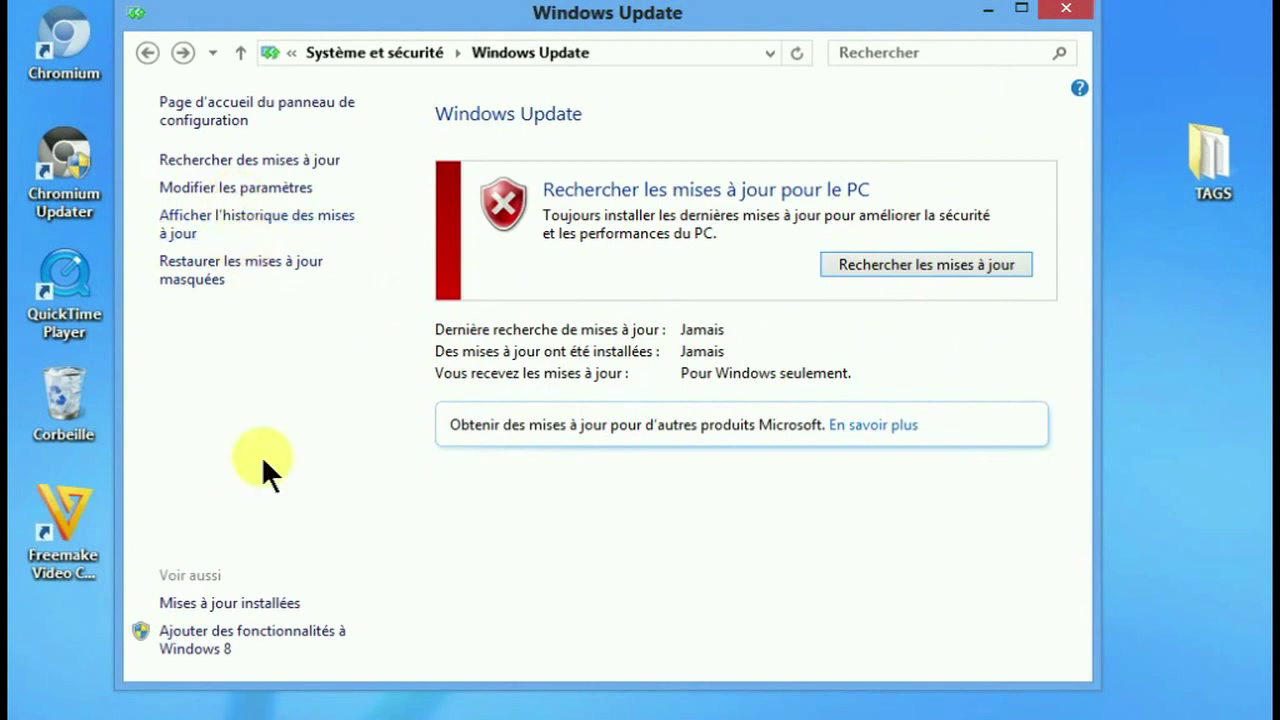
# Examine the list of Mises à jour installées and the options available for it
pyautogui.click(268, 614)
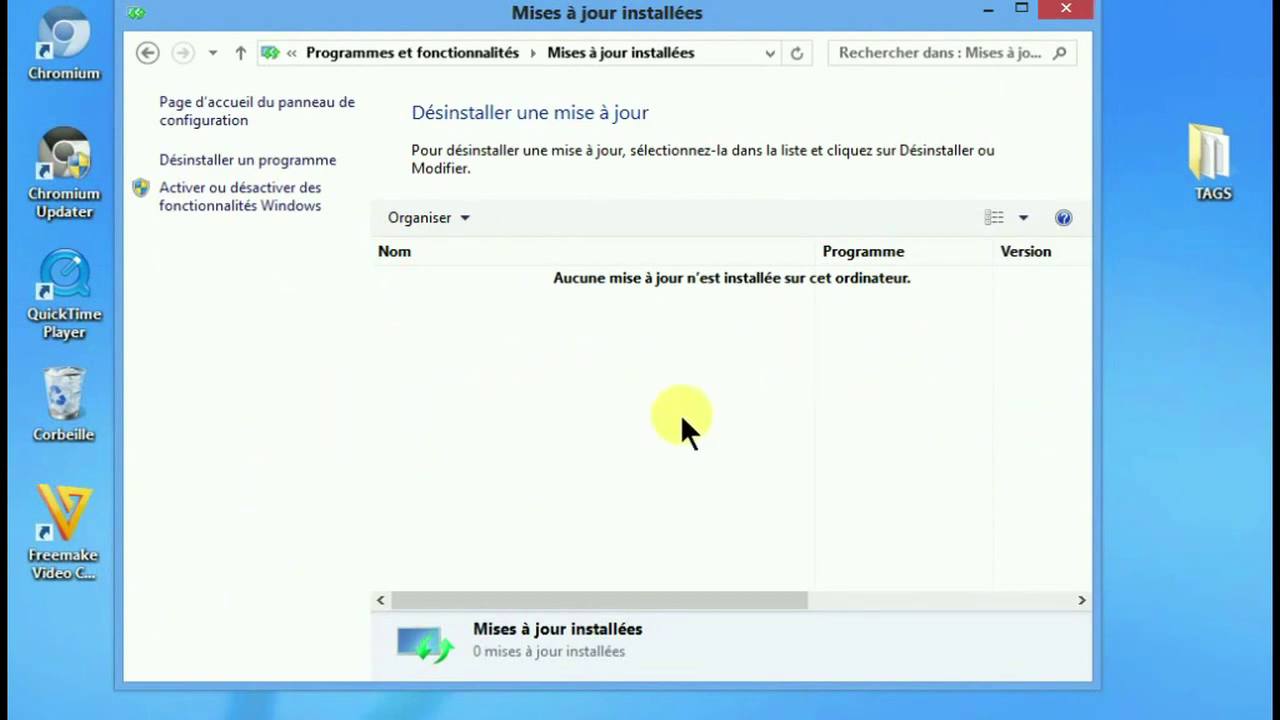
pyautogui.rightClick(511, 352)
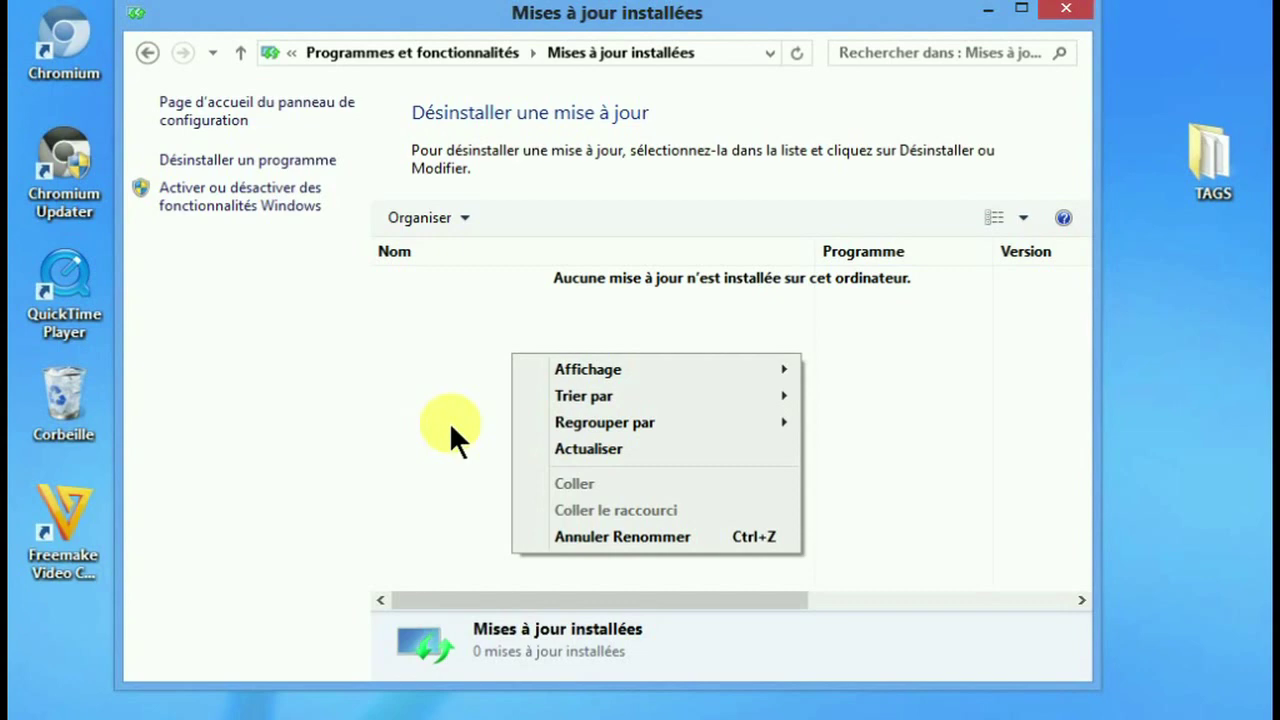
pyautogui.click(455, 340)
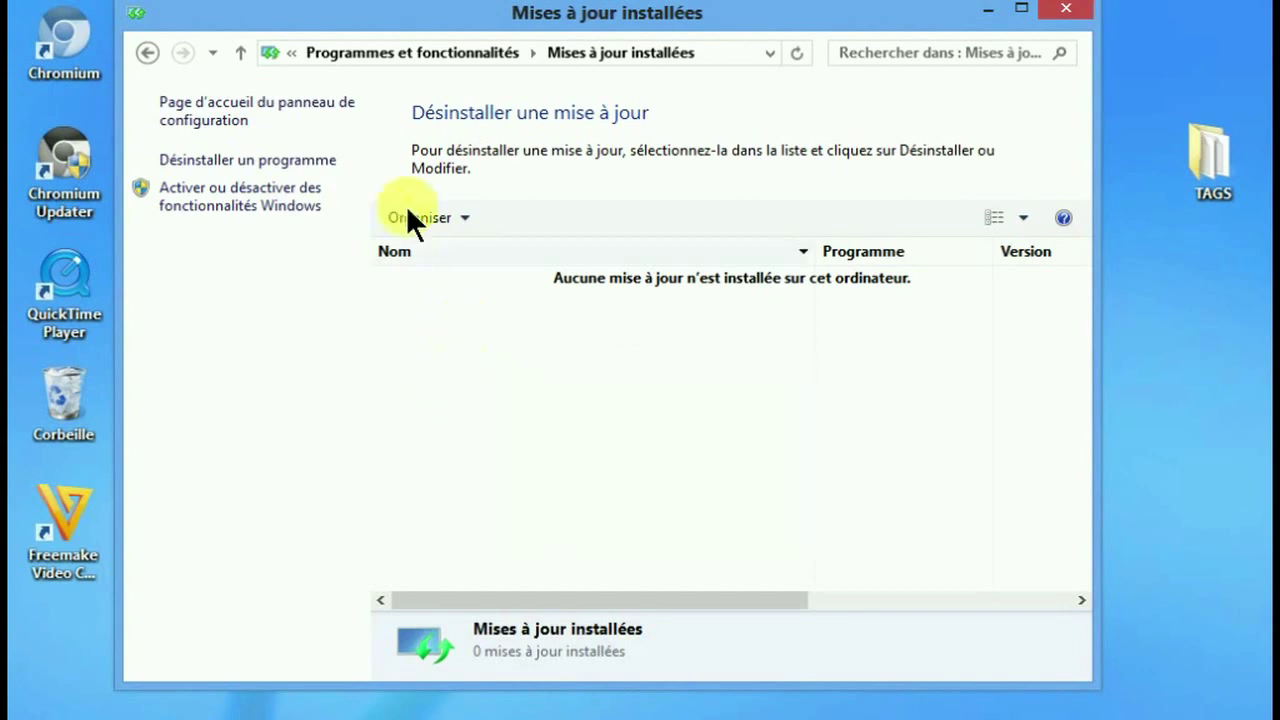
# Return to Système et sécurité, look over its categories and close the control panel
pyautogui.click(152, 54)
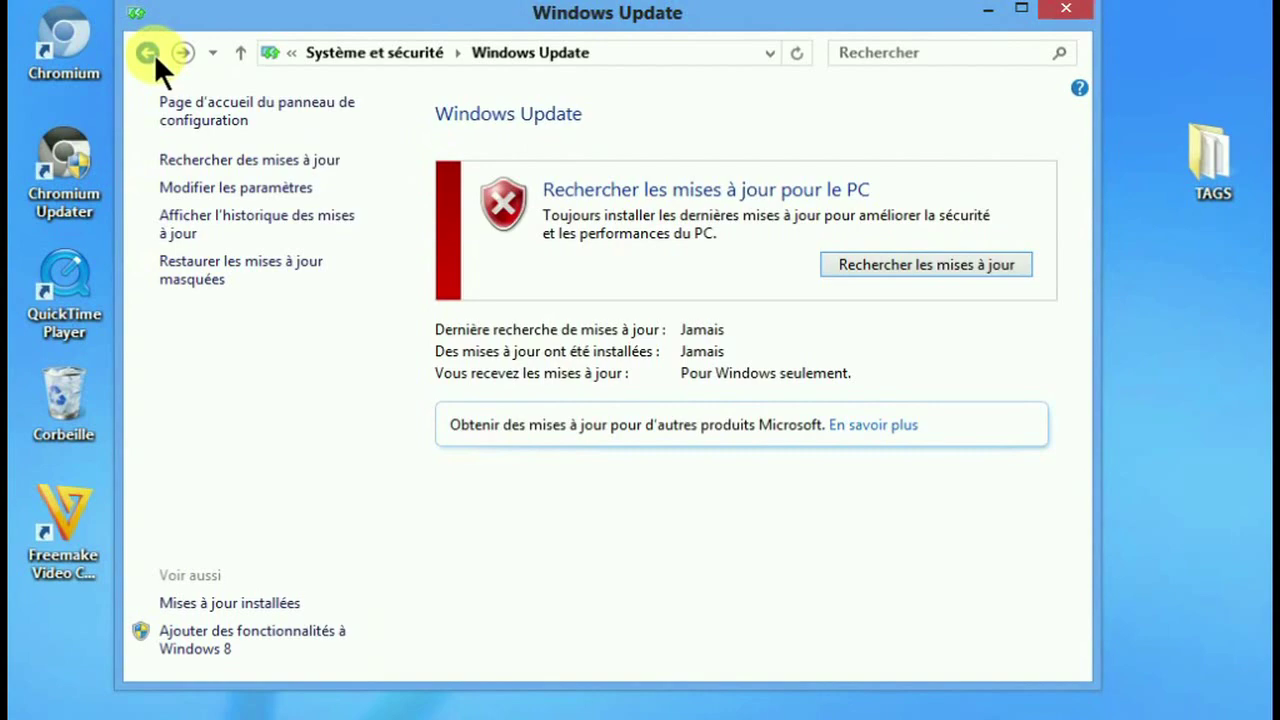
pyautogui.click(152, 54)
pyautogui.scroll(-3, 586, 371)
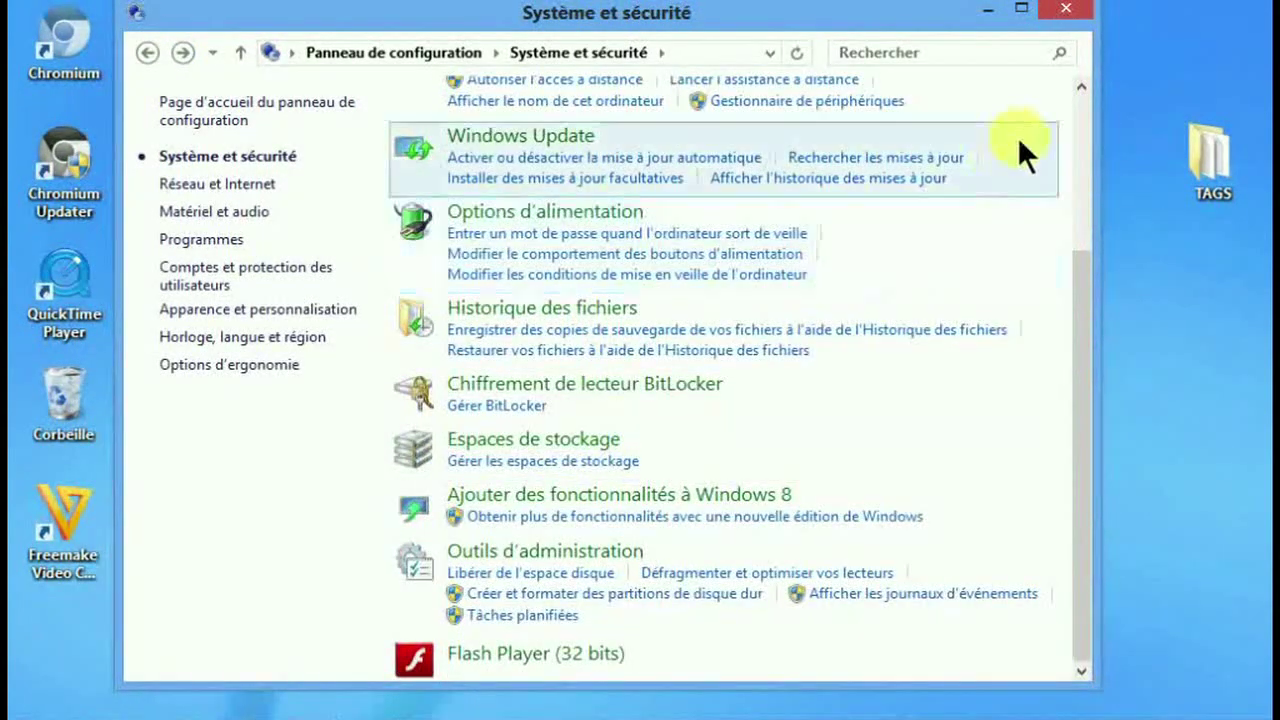
pyautogui.scroll(2, 690, 160)
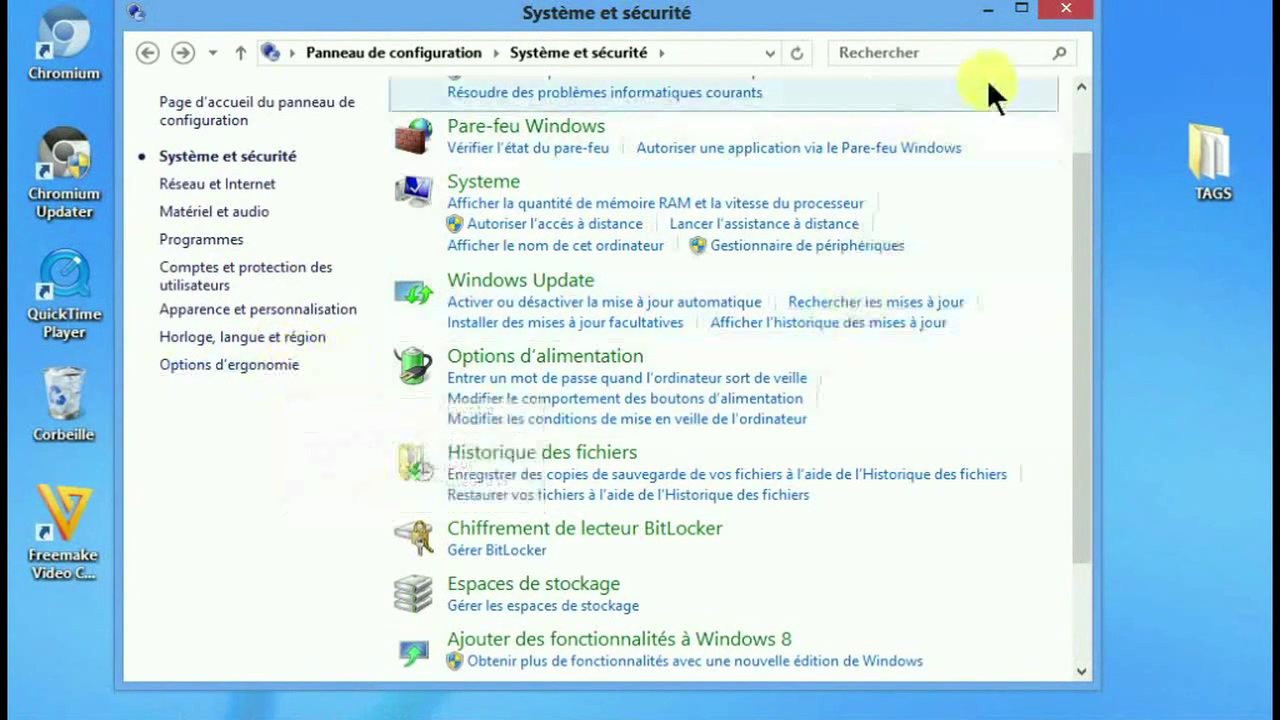
pyautogui.click(1061, 8)
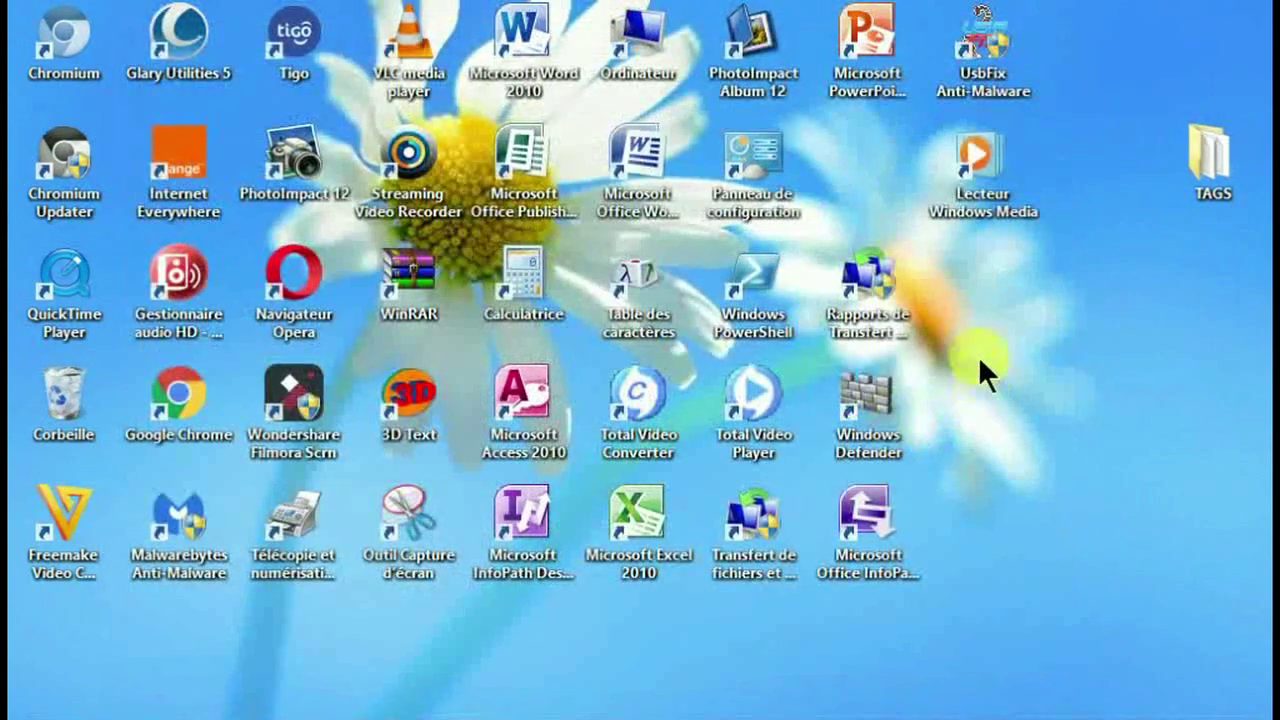